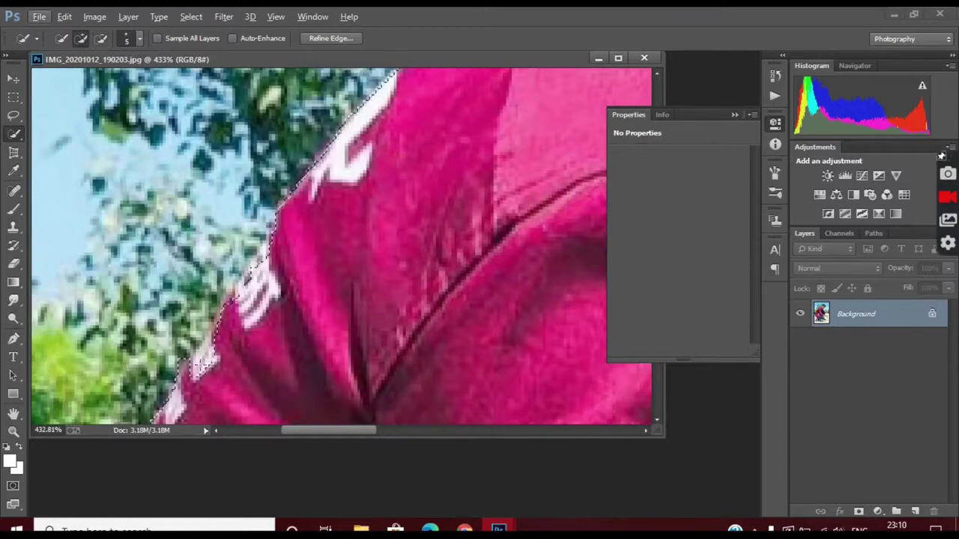
Step: Subtract the ground area between the trousers and the rear shoe from the quick selection of the man
scroll(223, 239, down, 6)
scroll(330, 329, up, 3)
scroll(453, 230, up, 3)
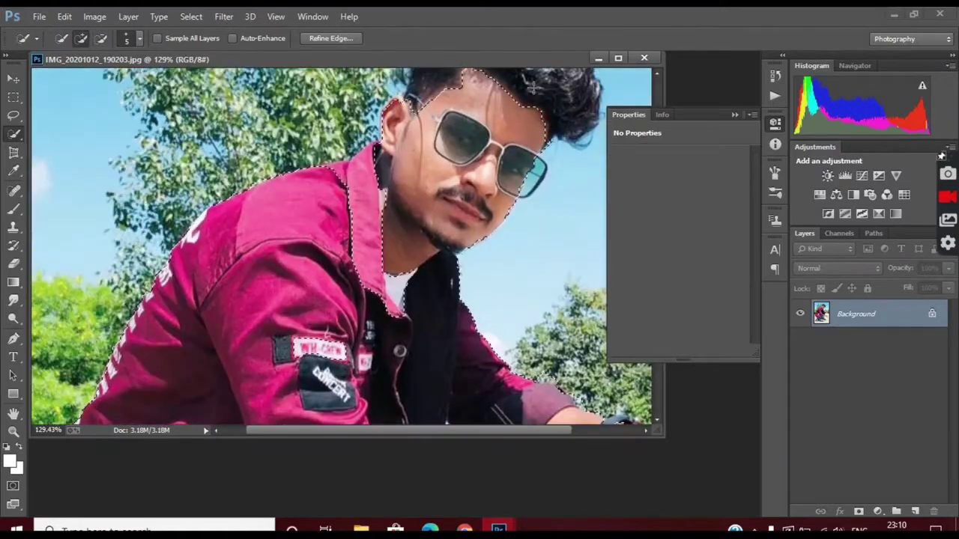
scroll(525, 240, up, 10)
click(100, 39)
drag(528, 216, 494, 300)
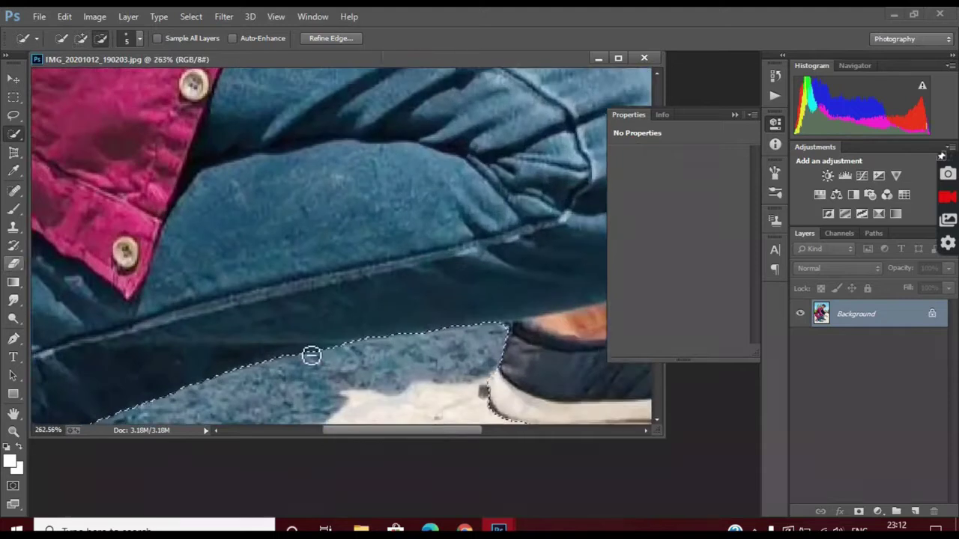
Step: Open Refine Edge for the selection and brush over the hair outline to refine its edge
scroll(311, 353, left, 6)
scroll(192, 250, down, 6)
scroll(323, 73, up, 3)
right_click(418, 201)
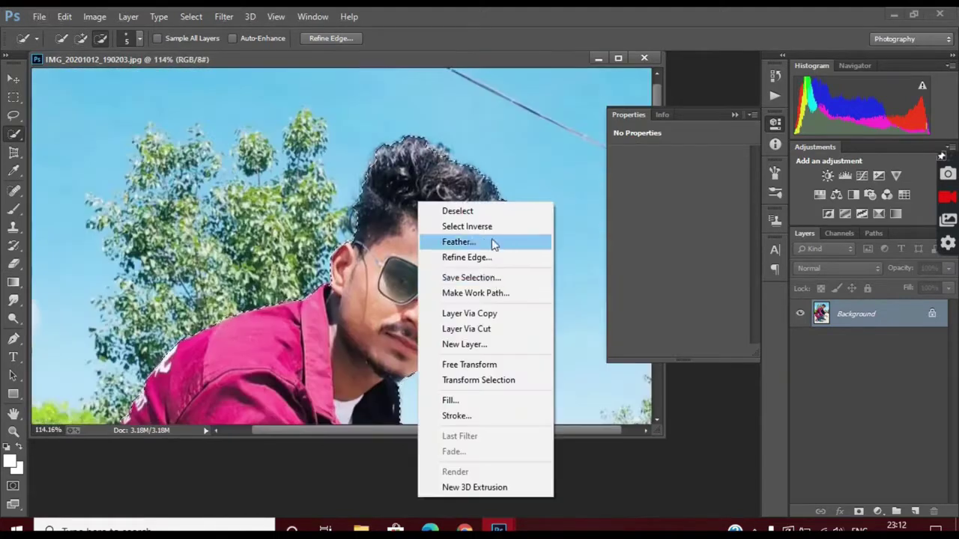
click(469, 258)
drag(355, 159, 479, 161)
Step: Output the refined selection of the man to a new layer
scroll(452, 204, down, 4)
click(662, 354)
click(662, 412)
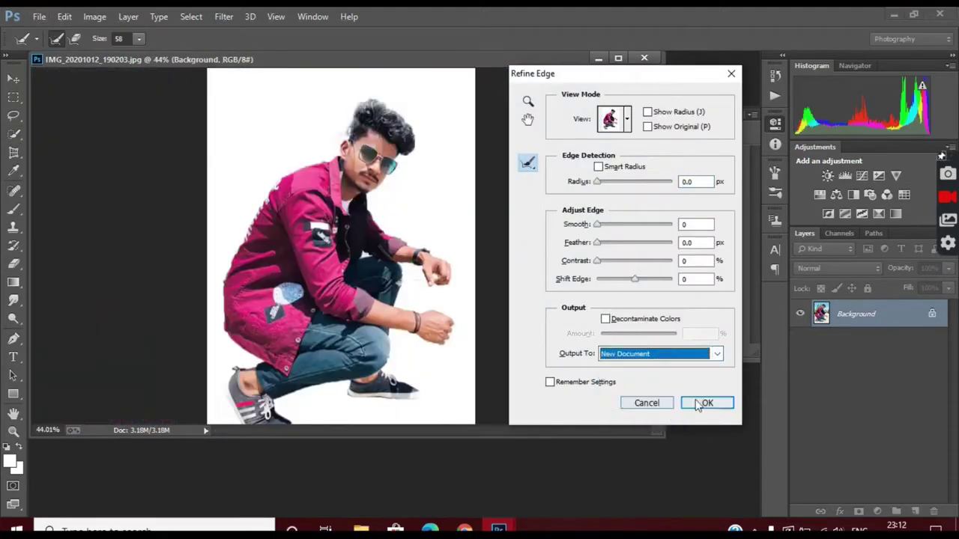
click(674, 354)
click(659, 389)
click(707, 403)
Step: Open the purple neon corridor image 2504d4e845449303c72c8ccdd9ddc62f from the Downloads folder
click(40, 17)
click(52, 45)
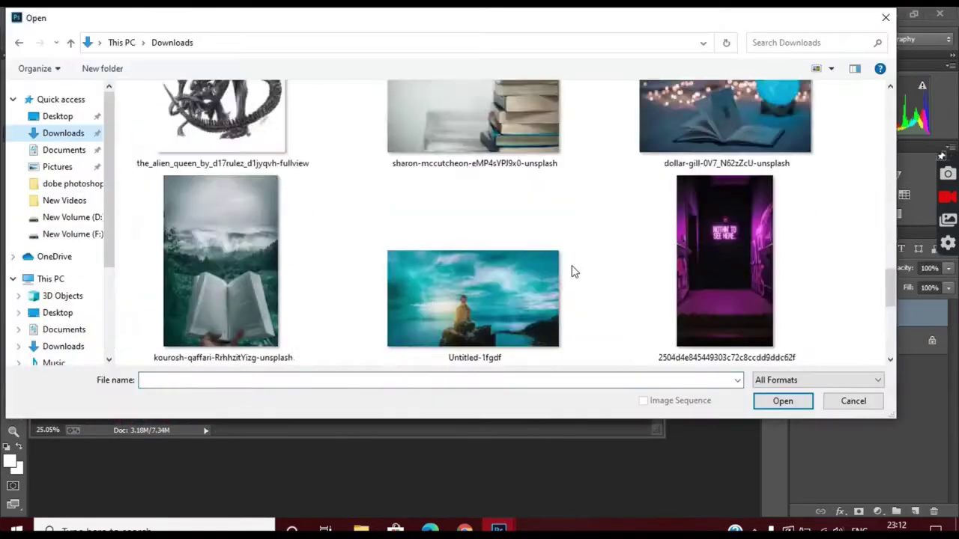
scroll(574, 270, up, 5)
scroll(612, 260, down, 5)
double_click(727, 192)
Step: Move the cut-out man into the neon corridor document and place him on the corridor floor
key(v)
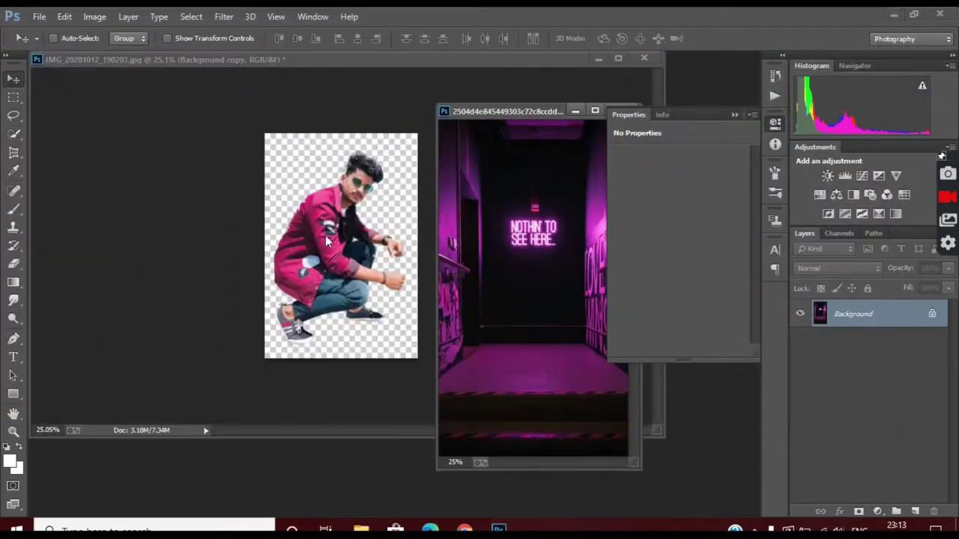
drag(325, 237, 551, 442)
drag(567, 417, 538, 282)
Step: Minimize the original photo's window, then reposition and enlarge the corridor document's window
click(598, 60)
drag(503, 115, 305, 111)
click(244, 107)
click(238, 97)
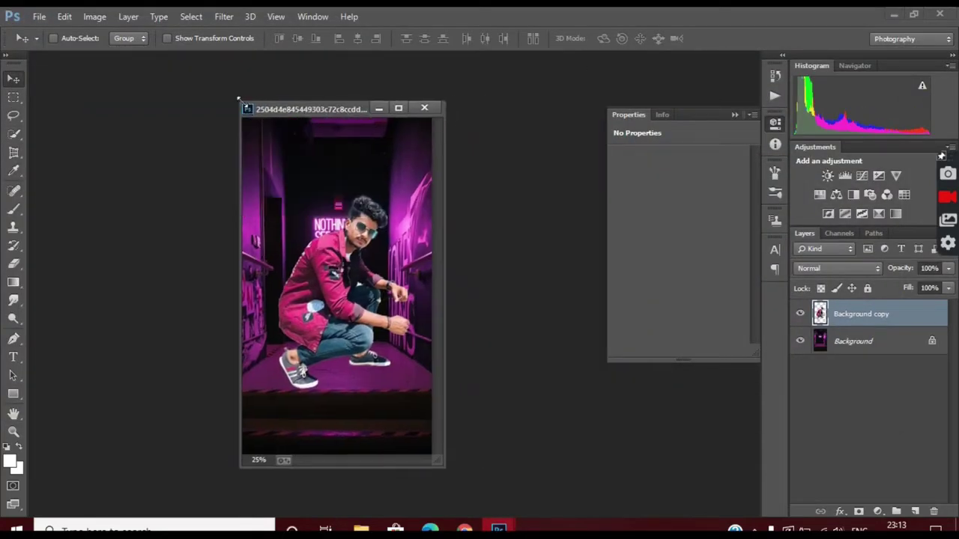
drag(238, 97, 120, 95)
Step: Free-transform the man to about 78% width and 81% height and centre him on the corridor floor
scroll(281, 225, up, 3)
scroll(281, 225, down, 2)
key(ctrl+t)
drag(349, 173, 318, 216)
drag(286, 279, 304, 284)
scroll(306, 335, up, 2)
drag(288, 189, 288, 185)
scroll(300, 329, down, 5)
scroll(300, 329, up, 4)
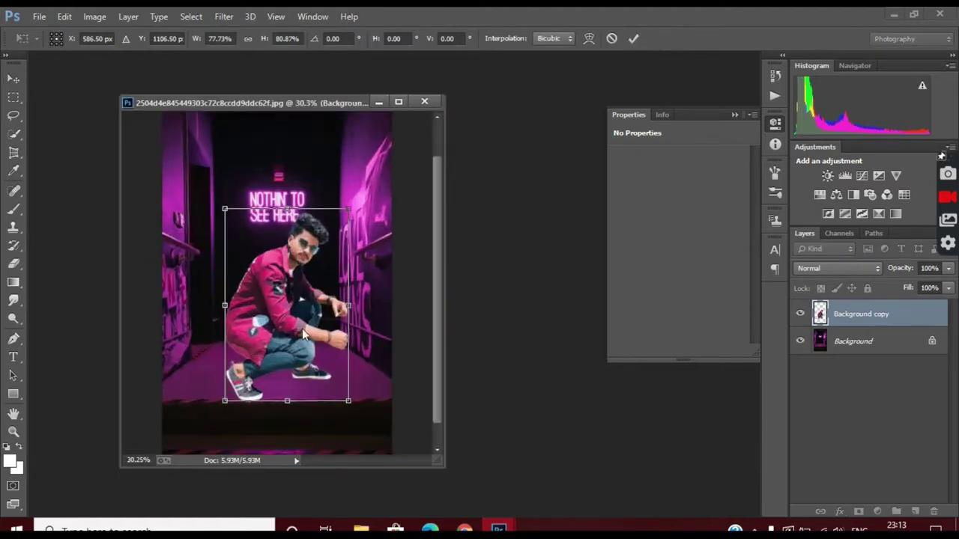
scroll(306, 348, down, 4)
click(634, 39)
Step: Free-transform the man again to about 101% width and 102% height
key(ctrl+t)
drag(326, 240, 329, 235)
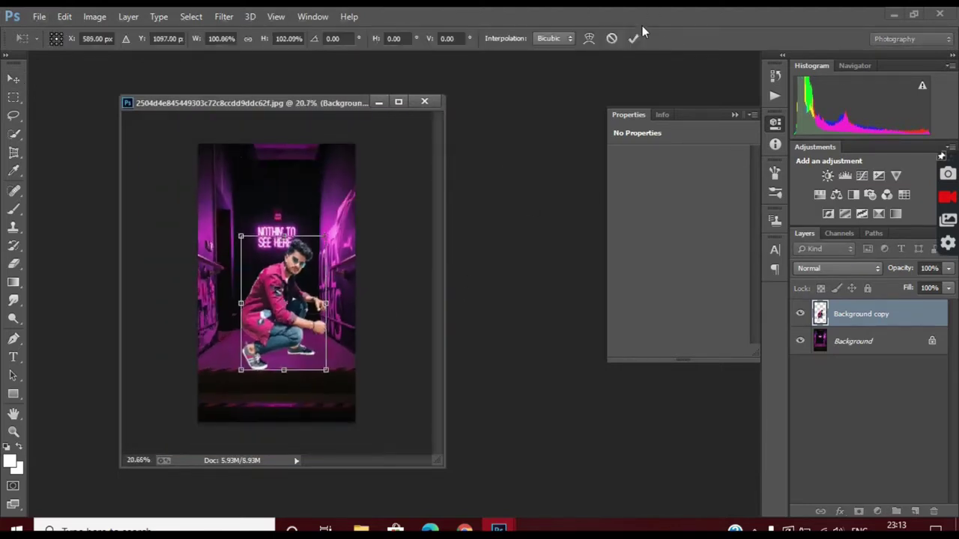
click(634, 38)
Step: Erase the fringe along the man's face outline using an 8 px eraser at 34% opacity
scroll(306, 337, up, 6)
scroll(236, 433, up, 3)
key(e)
scroll(322, 180, up, 3)
drag(240, 39, 217, 58)
drag(234, 201, 305, 223)
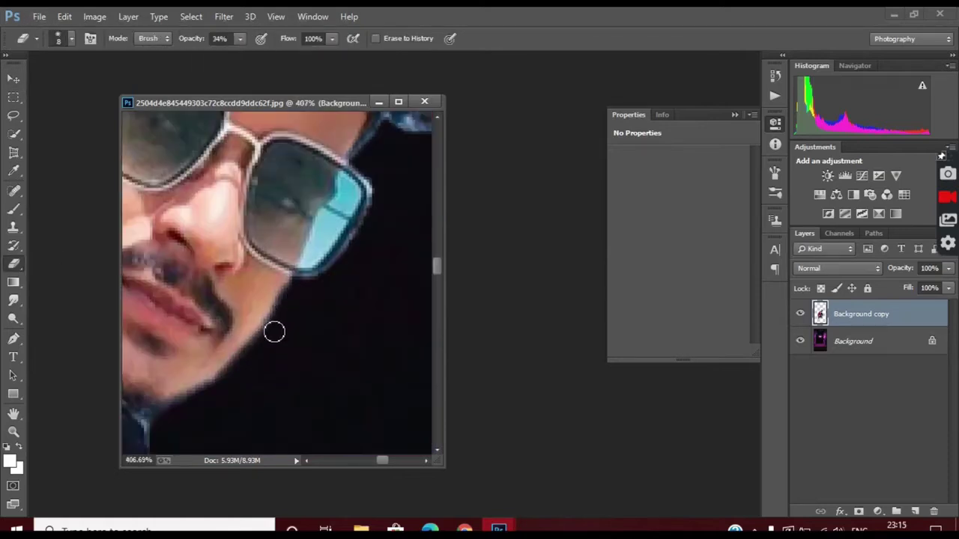
Step: Add a layer mask to the man's layer and brush on it along the jaw outline
click(859, 512)
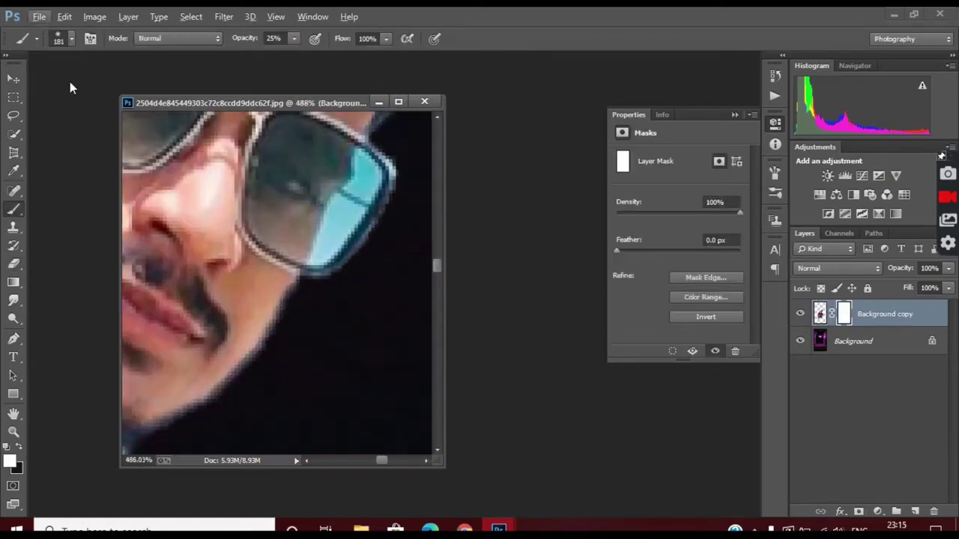
click(59, 38)
key(Return)
drag(260, 340, 237, 366)
scroll(237, 366, up, 1)
Step: Set the brush to 10 px and 67% opacity and mask the cyan reflection in the sunglasses' outer lens
click(71, 39)
drag(83, 83, 82, 84)
click(293, 39)
drag(292, 55, 328, 54)
scroll(370, 206, up, 4)
click(71, 39)
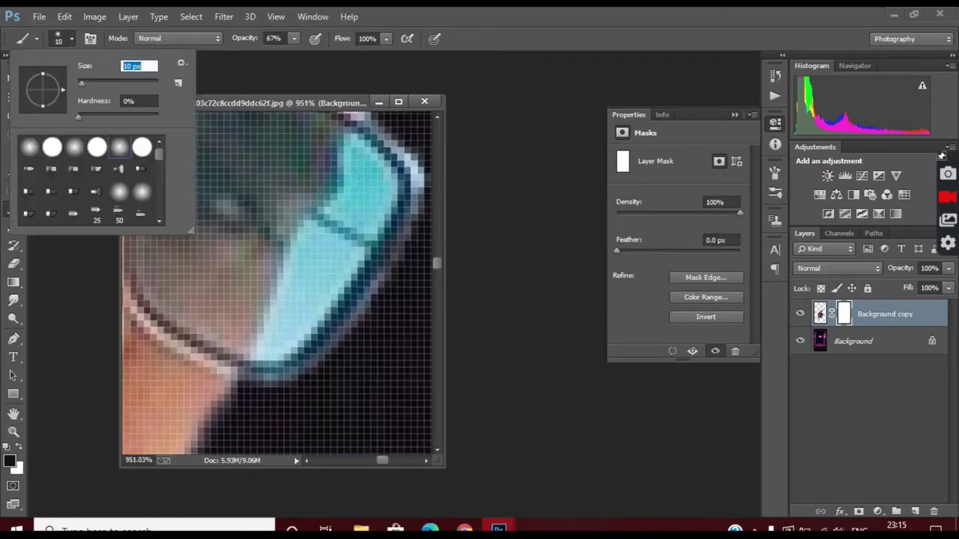
mouse_move(354, 145)
mouse_down()
mouse_move(385, 181)
mouse_move(343, 210)
mouse_up()
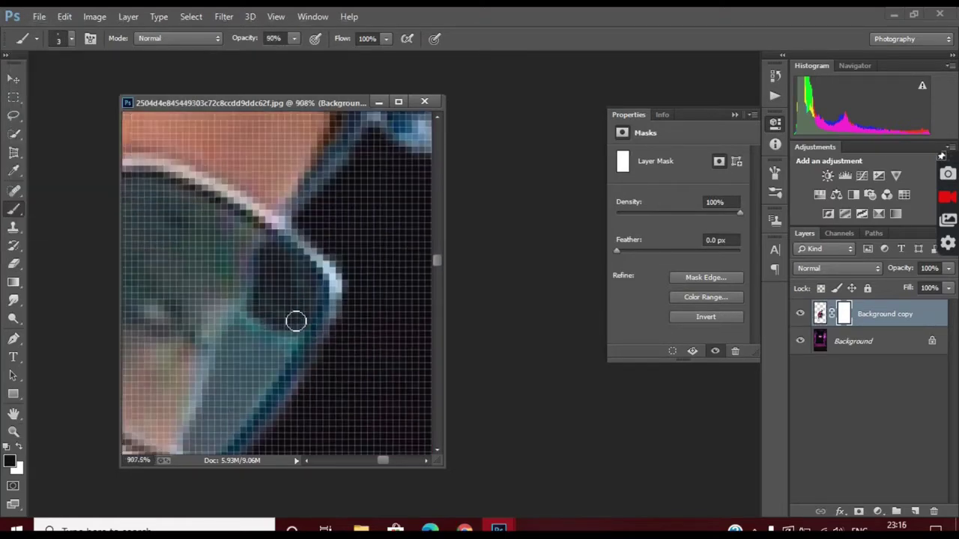
Step: Continue masking the sunglasses' lens and frame edge with a 3 px brush at 90% opacity
scroll(266, 333, down, 2)
mouse_move(237, 277)
mouse_down()
mouse_move(195, 389)
mouse_move(244, 357)
mouse_move(278, 304)
mouse_move(221, 355)
mouse_move(222, 367)
mouse_move(225, 350)
mouse_move(255, 353)
mouse_move(208, 377)
mouse_move(236, 279)
mouse_up()
drag(261, 239, 270, 198)
scroll(296, 245, down, 1)
scroll(344, 215, down, 2)
scroll(344, 215, down, 1)
mouse_move(322, 123)
mouse_down()
mouse_move(287, 173)
mouse_move(287, 213)
mouse_up()
Step: Mask the leftover fringe around the man's hair with a 27 px brush at 41% opacity
click(71, 38)
drag(80, 86, 88, 87)
click(281, 60)
click(293, 39)
drag(295, 58, 259, 59)
mouse_move(298, 168)
mouse_down()
mouse_move(358, 337)
mouse_move(274, 364)
mouse_up()
scroll(288, 315, up, 3)
mouse_move(152, 240)
mouse_down()
mouse_move(267, 274)
mouse_move(286, 315)
mouse_up()
scroll(307, 326, down, 3)
scroll(238, 330, up, 3)
mouse_move(231, 369)
mouse_down()
mouse_move(177, 423)
mouse_move(235, 421)
mouse_move(231, 330)
mouse_up()
scroll(196, 367, down, 1)
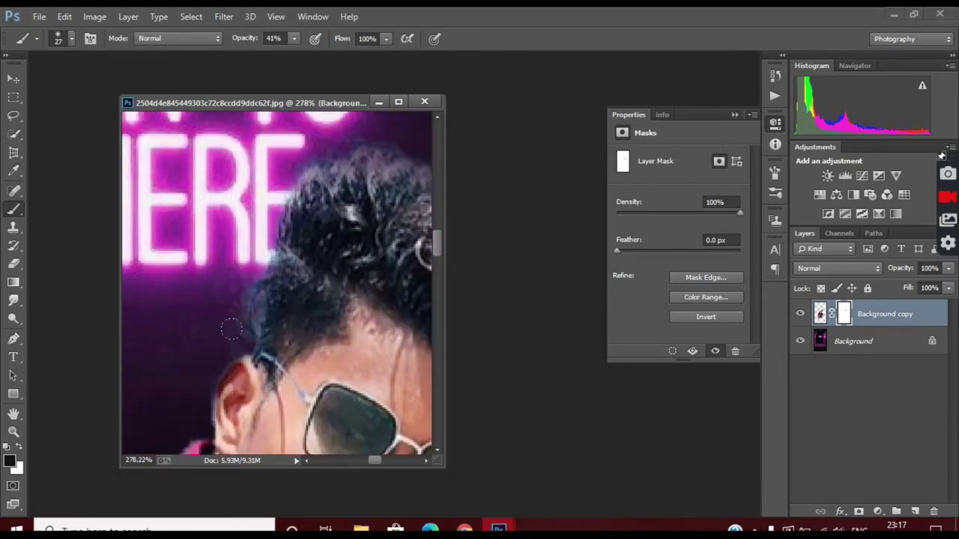
Step: Mask the fine hair edge beside the neon lettering and above the ear with an 8 px brush
scroll(259, 329, up, 3)
scroll(258, 329, up, 1)
click(71, 38)
drag(88, 84, 84, 83)
drag(256, 283, 250, 327)
drag(234, 245, 210, 345)
scroll(248, 337, down, 2)
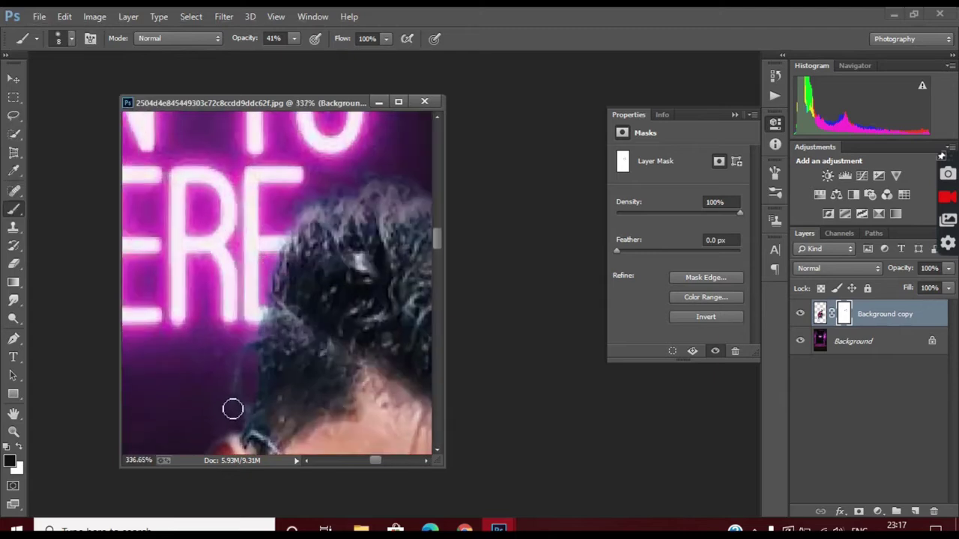
key(ctrl+0)
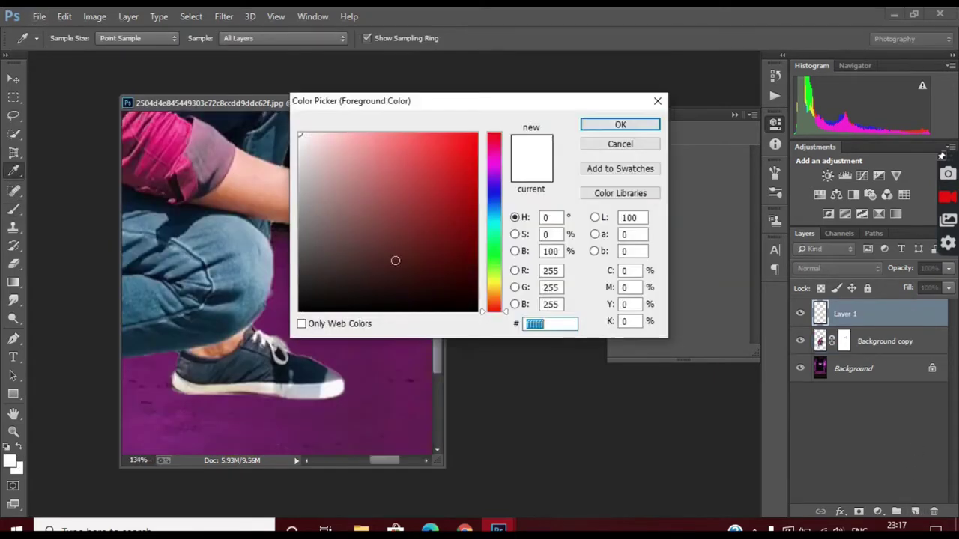
Step: Try to paint a black shadow along the rear shoe's sole
key(Return)
mouse_move(146, 373)
mouse_down()
mouse_move(152, 388)
mouse_move(188, 404)
mouse_move(324, 407)
mouse_up()
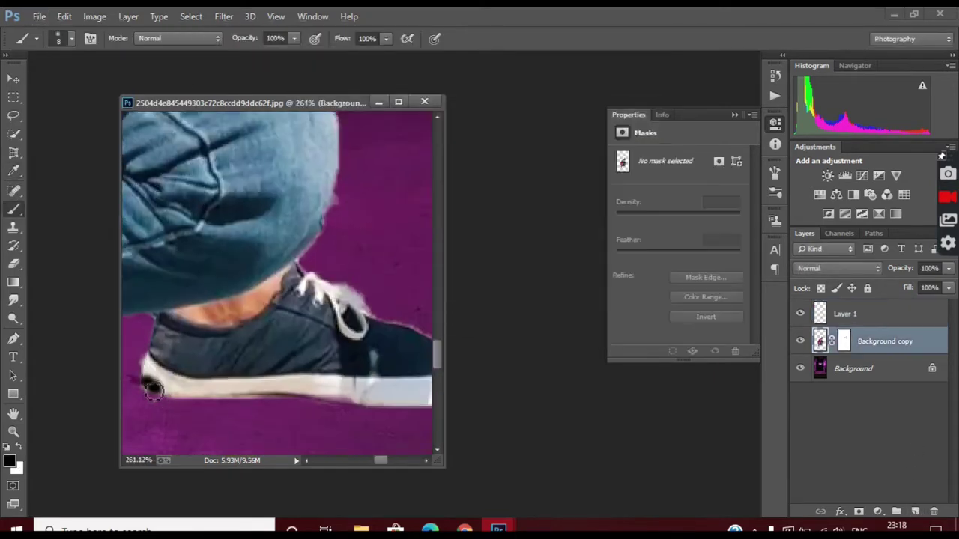
key(ctrl+z)
key(ctrl+alt+z)
key(ctrl+alt+z)
Step: Paint a black contact shadow under the rear shoe's sole on Layer 1
click(845, 315)
mouse_move(137, 376)
mouse_down()
mouse_move(202, 407)
mouse_move(282, 403)
mouse_up()
mouse_move(185, 415)
mouse_down()
mouse_move(289, 404)
mouse_move(363, 413)
mouse_up()
drag(381, 460, 386, 460)
mouse_move(299, 414)
mouse_down()
mouse_move(323, 418)
mouse_move(408, 394)
mouse_move(270, 403)
mouse_up()
Step: Widen the shadow beneath the rear shoe with a larger brush at reduced opacity
scroll(177, 435, down, 4)
click(71, 39)
drag(80, 84, 88, 84)
click(295, 39)
drag(295, 56, 248, 56)
mouse_move(125, 376)
mouse_down()
mouse_move(304, 395)
mouse_move(361, 378)
mouse_up()
mouse_move(135, 366)
mouse_down()
mouse_move(291, 385)
mouse_move(355, 366)
mouse_up()
Step: Extend the rear shoe's shadow softly across the floor with a 43 px brush at 20% opacity
scroll(269, 417, down, 4)
scroll(232, 431, up, 3)
drag(289, 379, 310, 387)
click(294, 39)
drag(295, 57, 282, 58)
click(71, 39)
drag(88, 84, 94, 84)
mouse_move(187, 388)
mouse_down()
mouse_move(341, 413)
mouse_move(240, 413)
mouse_up()
scroll(239, 413, down, 2)
scroll(367, 388, down, 11)
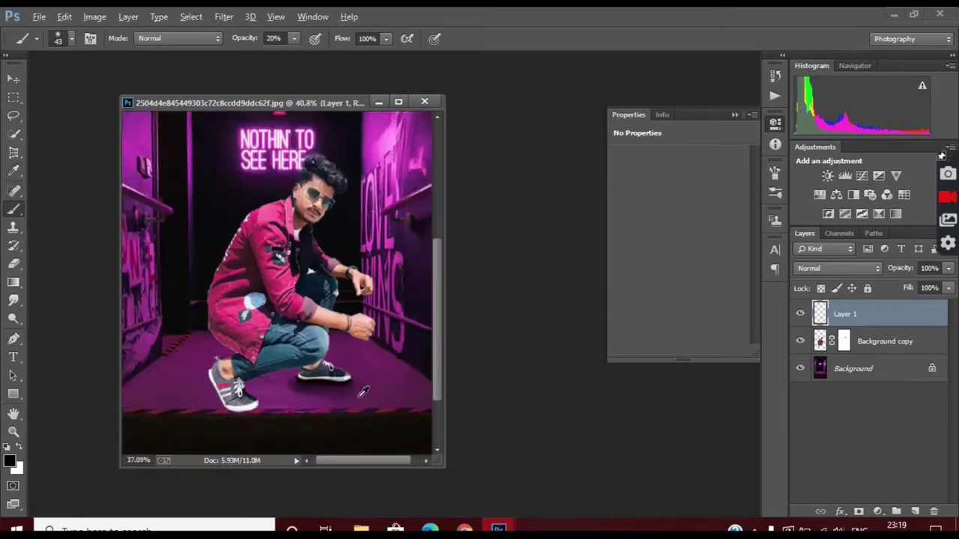
Step: Apply a Gaussian Blur with a 3.4-pixel radius to the shadow on Layer 1
scroll(363, 391, up, 8)
click(223, 16)
mouse_move(278, 188)
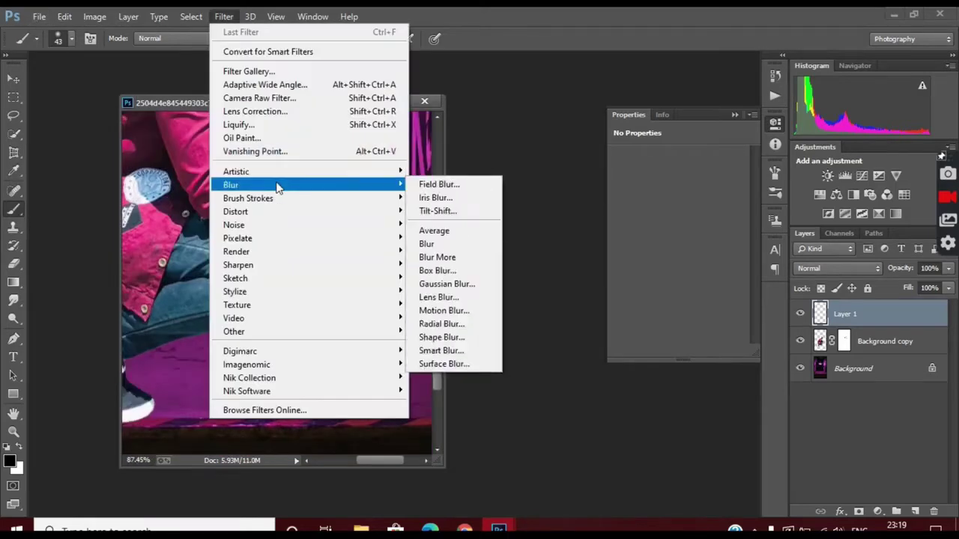
click(450, 282)
mouse_move(657, 344)
mouse_down()
mouse_move(643, 354)
mouse_move(656, 359)
mouse_move(643, 368)
mouse_move(652, 361)
mouse_up()
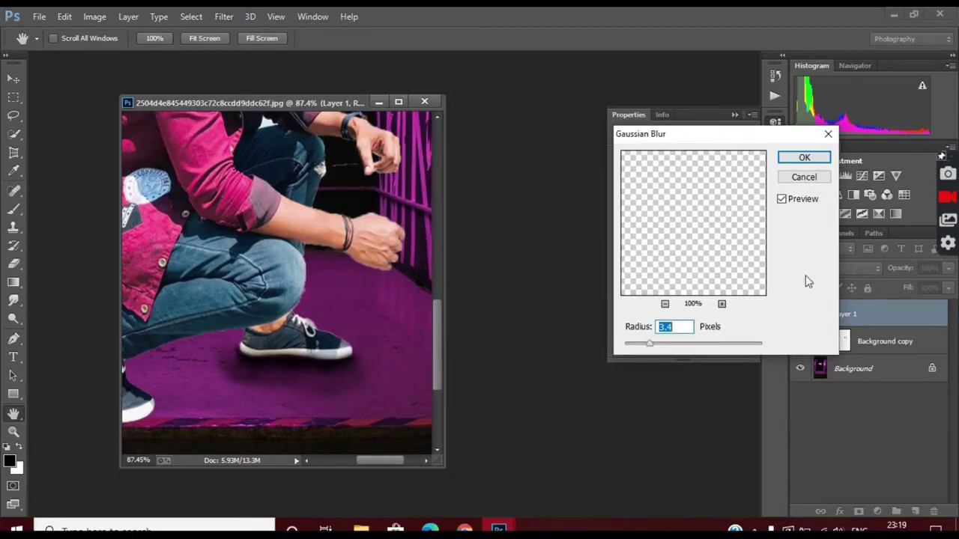
click(805, 159)
Step: Try to paint white over the edge of the rear shoe's shadow
scroll(311, 410, up, 5)
click(19, 447)
drag(277, 281, 266, 304)
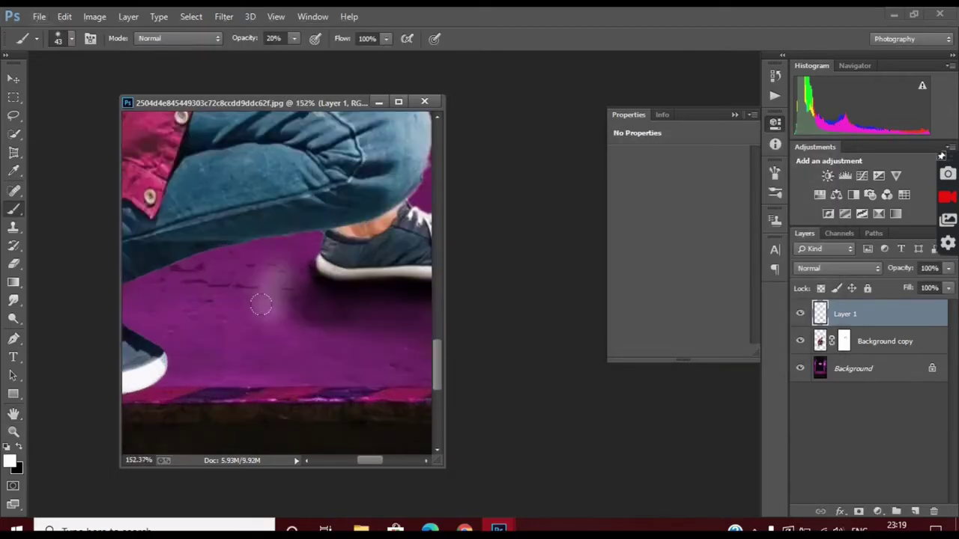
key(ctrl+z)
Step: Soften the edge of the rear shoe's shadow using a 66 px eraser at 34% opacity
key(e)
click(71, 38)
drag(84, 84, 105, 87)
mouse_move(262, 301)
mouse_down()
mouse_move(248, 316)
mouse_move(316, 318)
mouse_up()
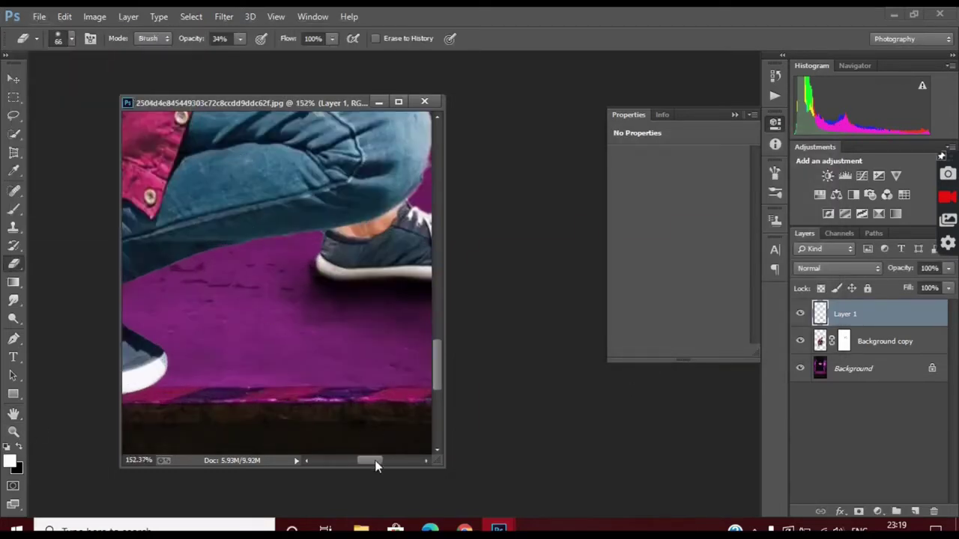
drag(377, 462, 388, 462)
scroll(288, 355, down, 4)
scroll(359, 377, down, 6)
scroll(372, 375, up, 1)
click(948, 268)
mouse_move(949, 286)
mouse_down()
mouse_move(916, 292)
mouse_move(952, 291)
mouse_up()
Step: Deepen the floor shadow below the rear shoe with a 64 px black brush at 20% opacity
scroll(326, 366, up, 6)
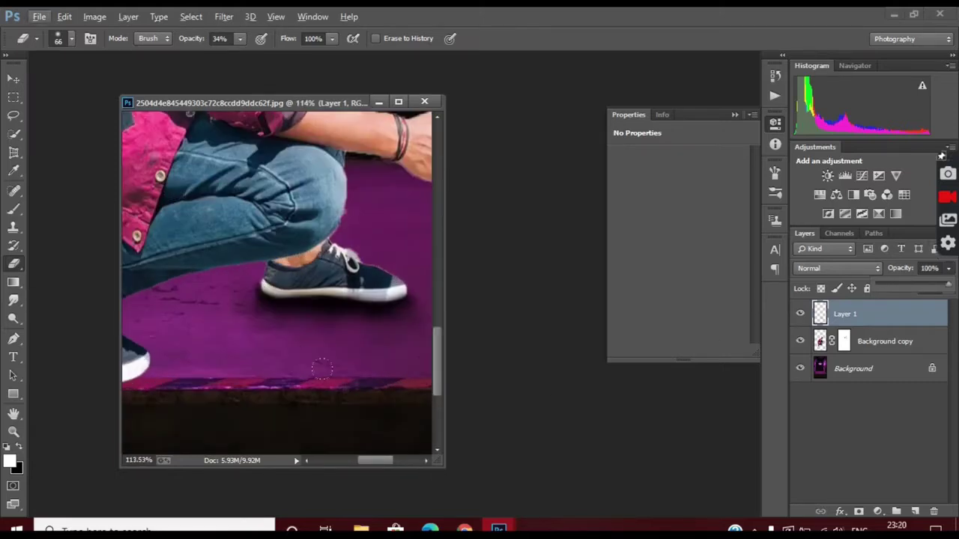
click(14, 209)
click(70, 42)
click(269, 326)
key(ctrl+z)
drag(258, 315, 392, 327)
scroll(263, 381, down, 6)
scroll(273, 370, up, 5)
scroll(386, 356, down, 10)
mouse_move(255, 338)
mouse_down()
mouse_move(291, 344)
mouse_move(355, 379)
mouse_move(321, 372)
mouse_up()
Step: Add a new empty layer above Layer 1
click(914, 512)
scroll(312, 364, up, 10)
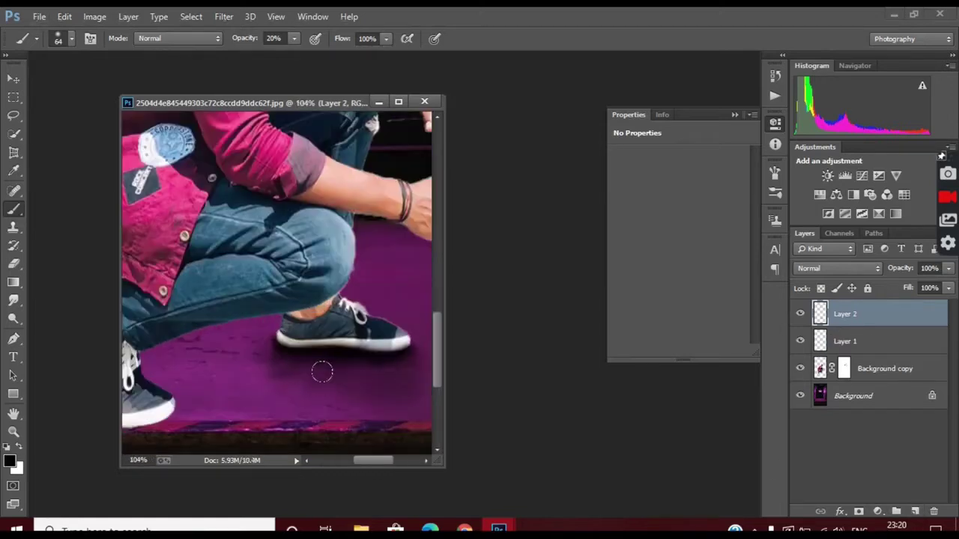
scroll(321, 372, down, 10)
scroll(346, 330, up, 8)
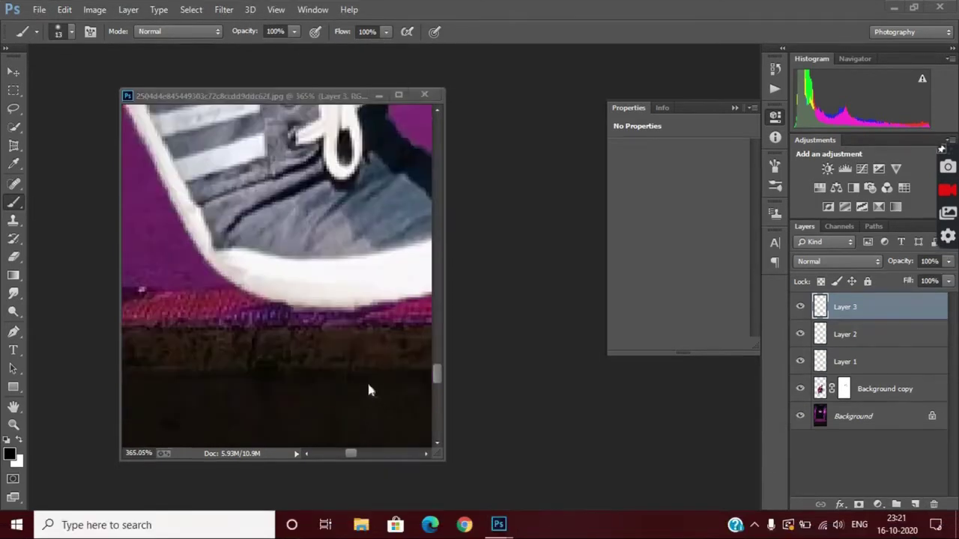
Step: Paint a black contact shadow under the front shoe's sole on Layer 3 with a 6 px brush
scroll(366, 380, up, 2)
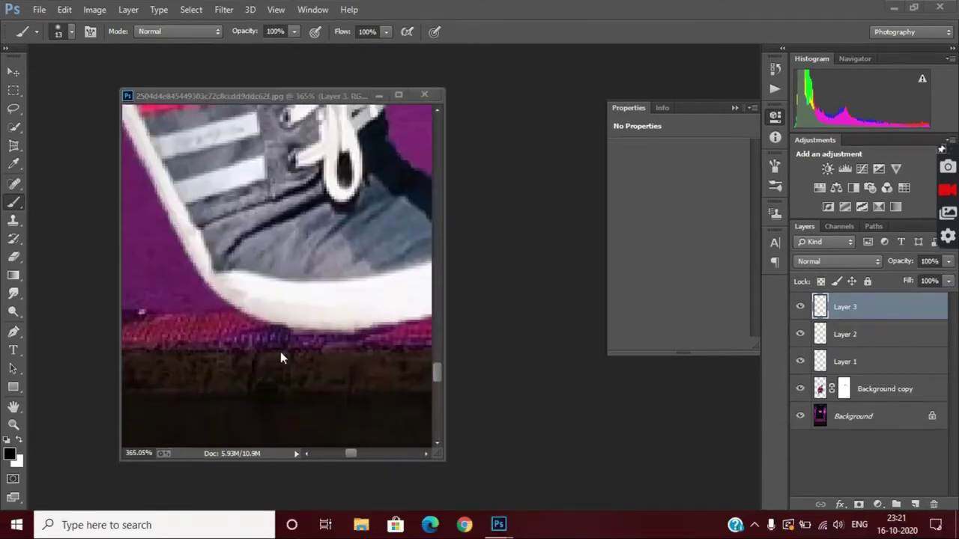
click(11, 206)
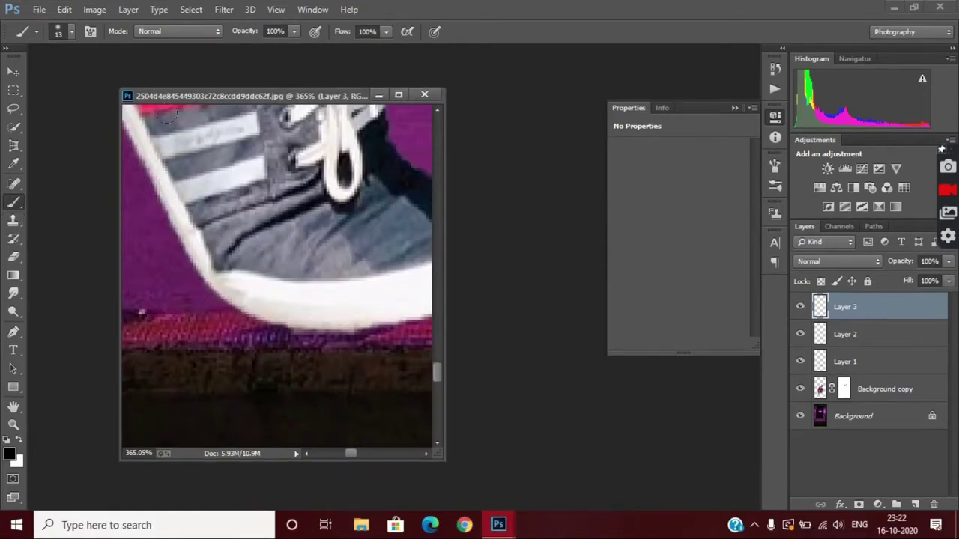
click(71, 31)
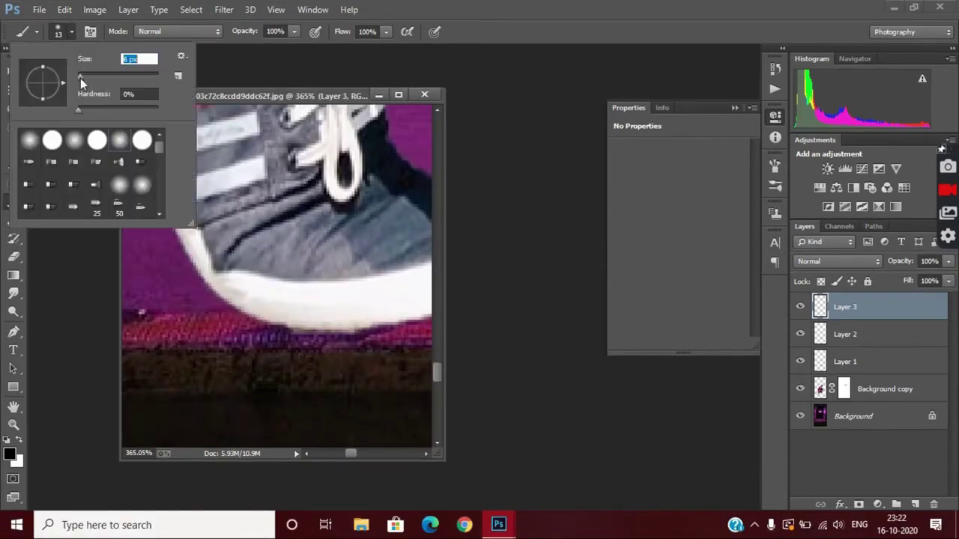
click(80, 80)
mouse_move(219, 301)
mouse_down()
mouse_move(242, 326)
mouse_move(293, 338)
mouse_move(359, 342)
mouse_move(431, 324)
mouse_up()
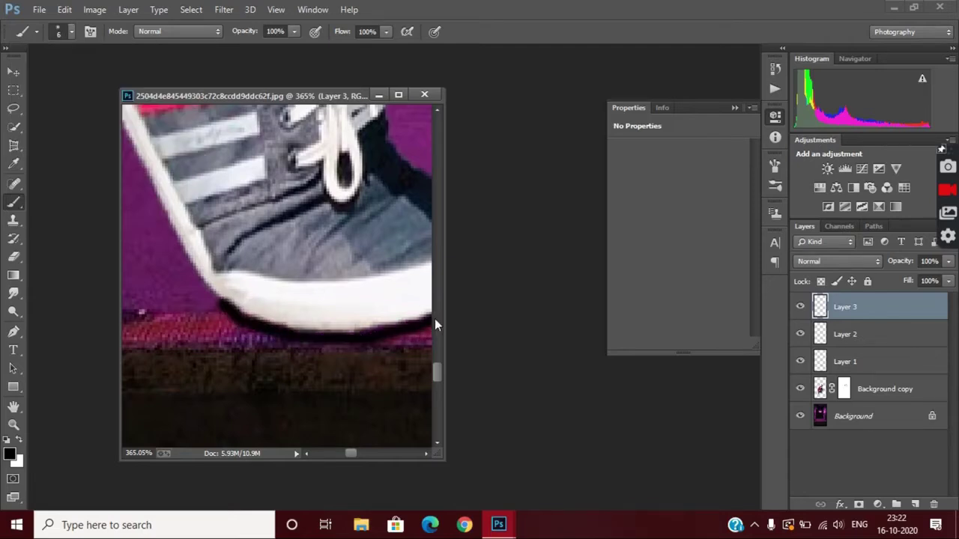
Step: Extend and thicken the black contact shadow beneath the front shoe's toe
drag(352, 459, 366, 455)
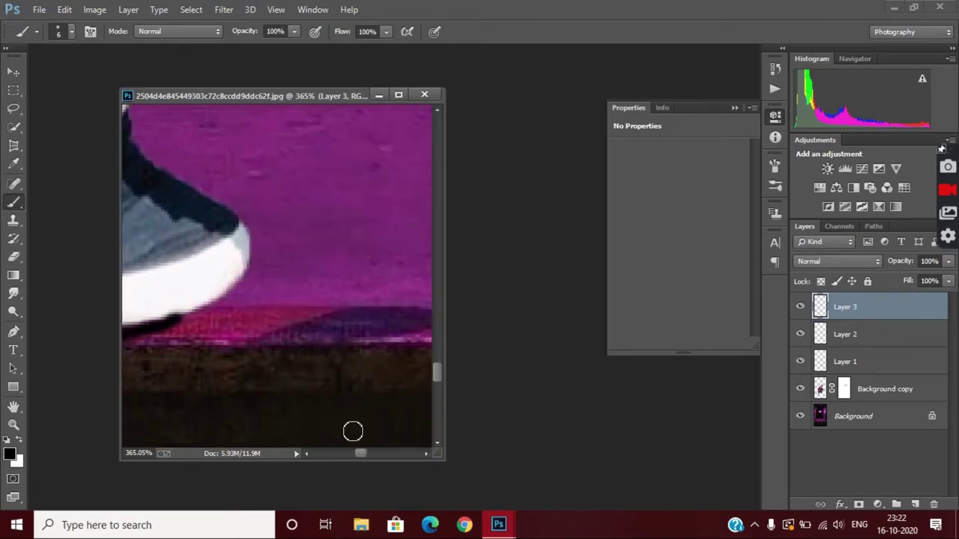
drag(178, 327, 248, 286)
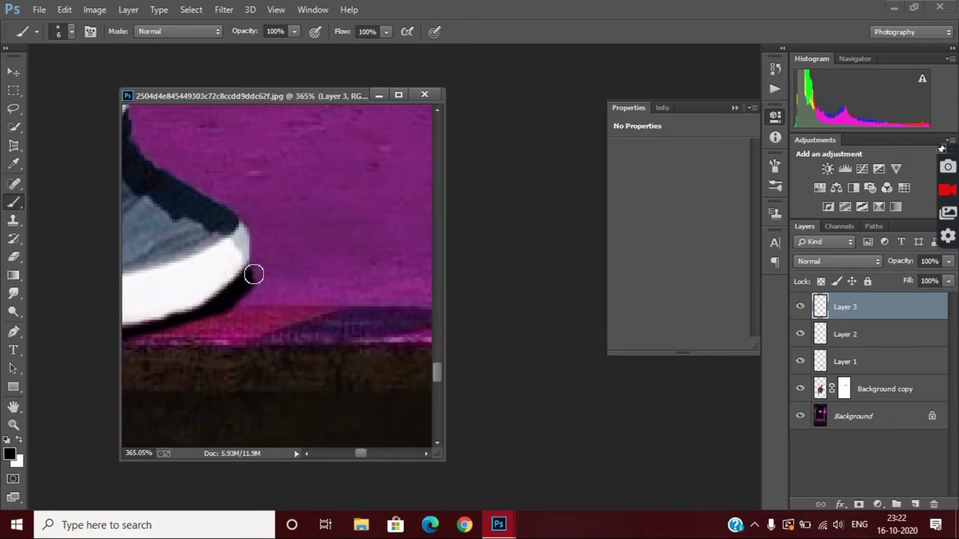
mouse_move(252, 282)
mouse_down()
mouse_move(242, 310)
mouse_move(203, 324)
mouse_up()
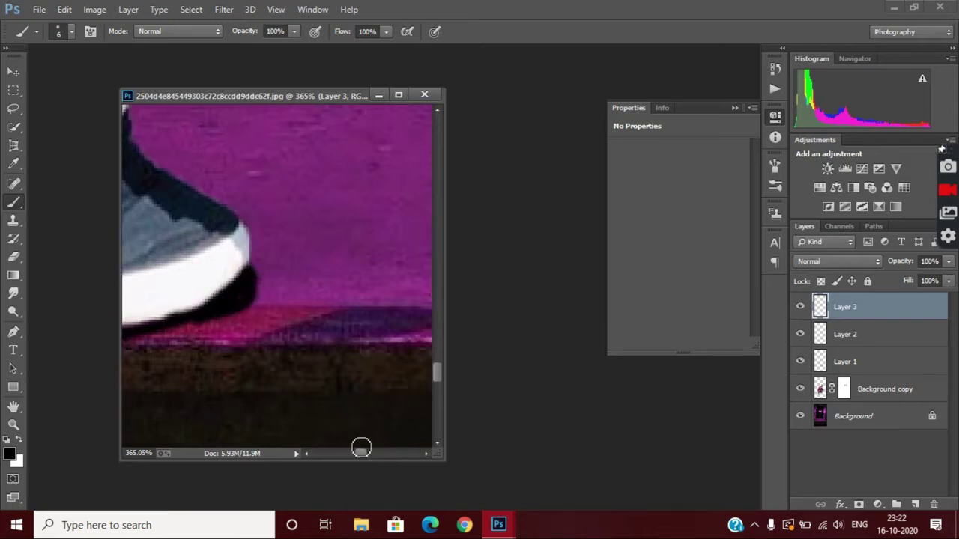
drag(362, 457, 359, 456)
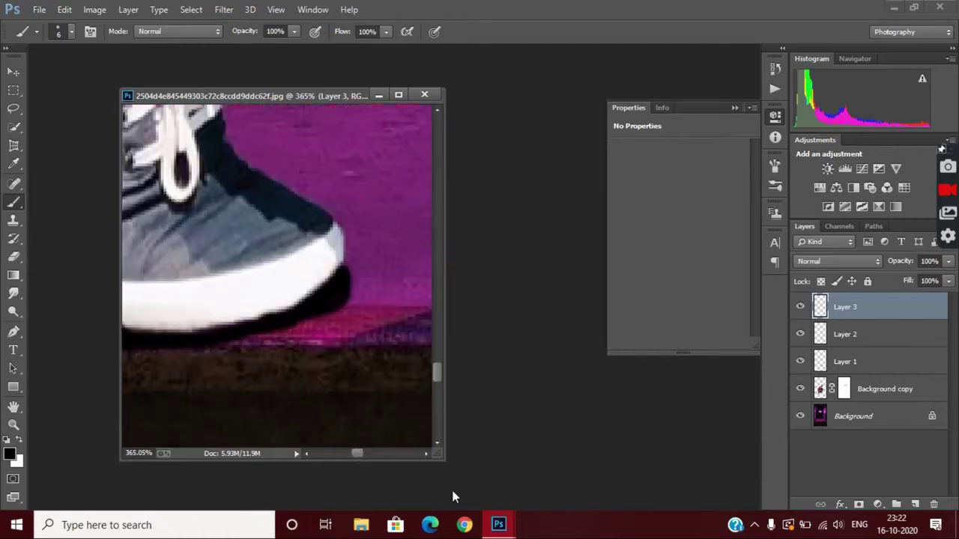
Step: Extend the contact shadow to the rear of the front shoe's sole and widen it with a soft 50 px brush at 50% opacity
drag(356, 455, 348, 452)
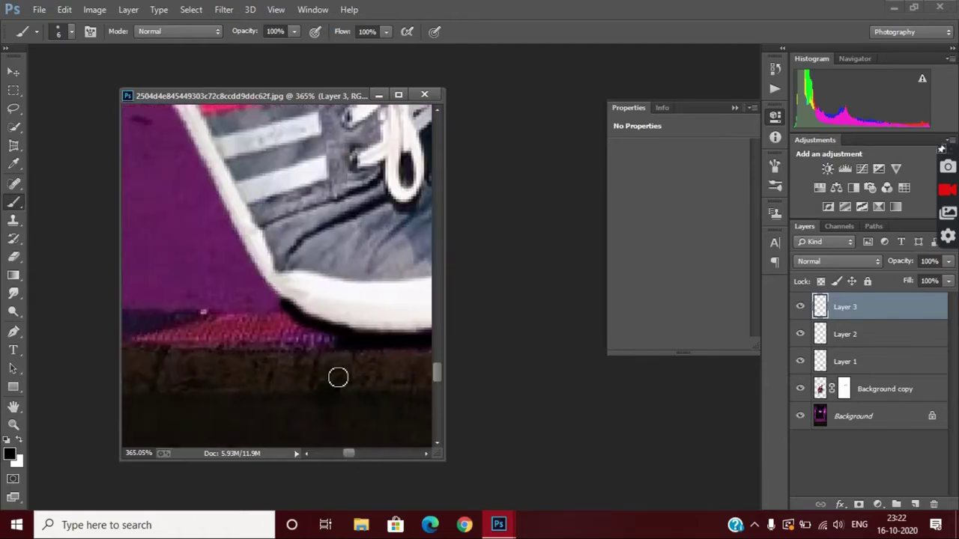
drag(280, 302, 270, 290)
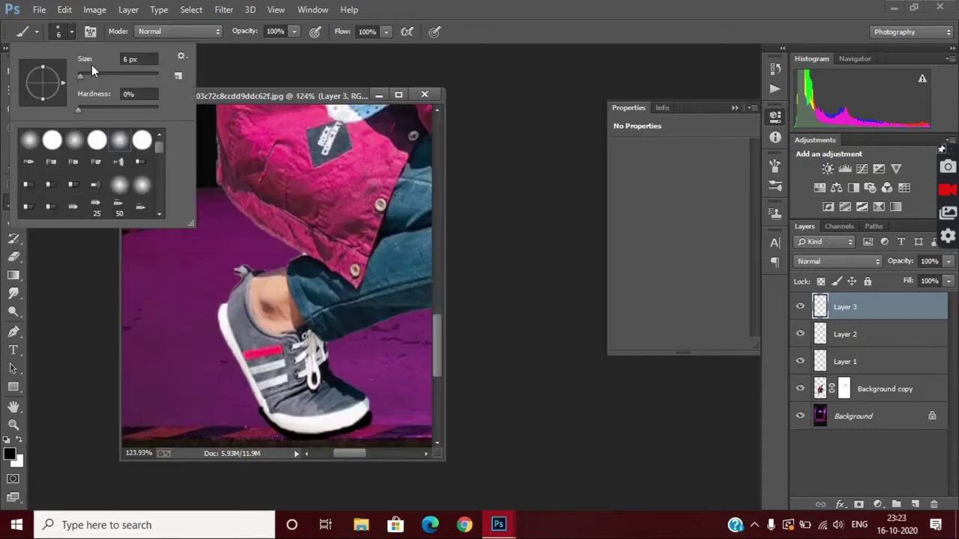
click(295, 31)
click(259, 48)
scroll(377, 366, down, 2)
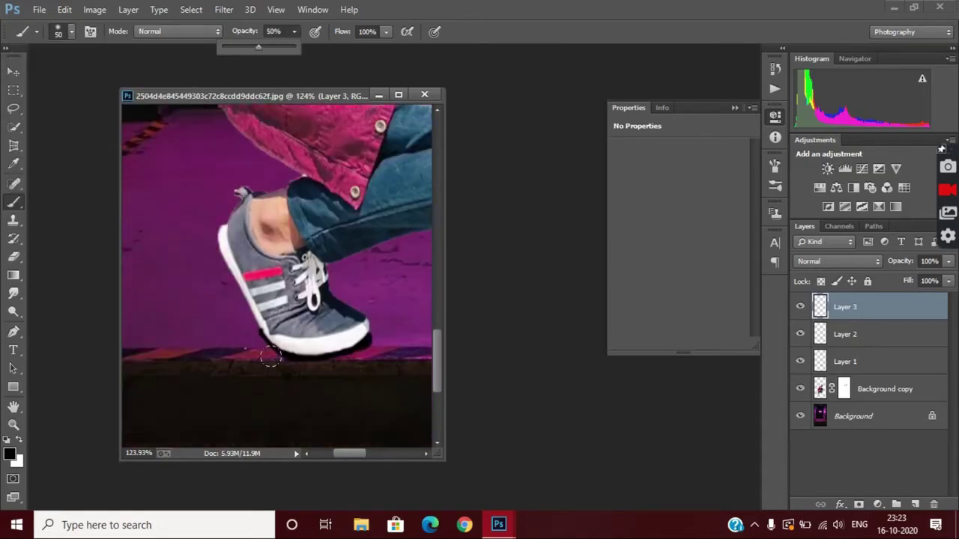
mouse_move(253, 341)
mouse_down()
mouse_move(271, 361)
mouse_move(385, 341)
mouse_move(290, 353)
mouse_move(310, 369)
mouse_up()
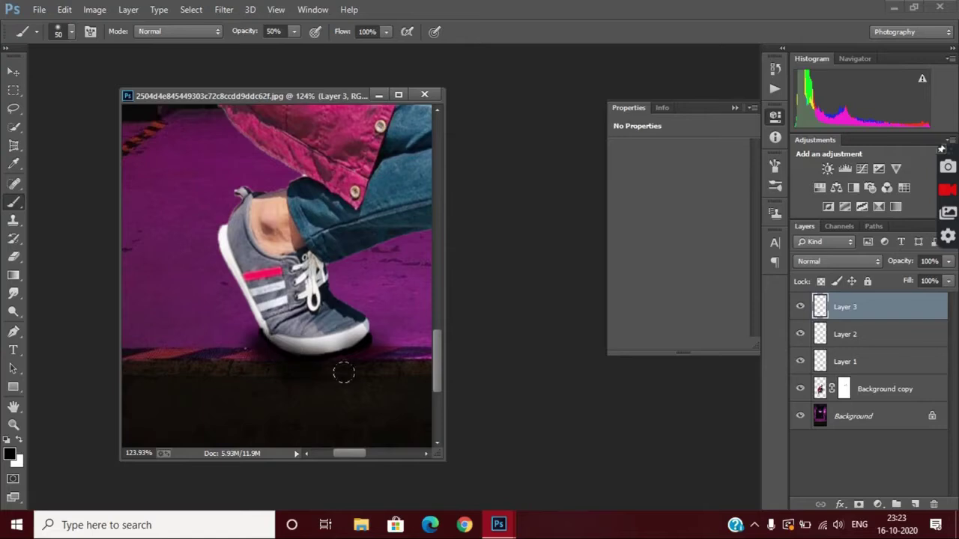
Step: Spread a faint black shadow along the step edge below the front shoe with the 50 px brush at 9% opacity
click(36, 31)
click(295, 32)
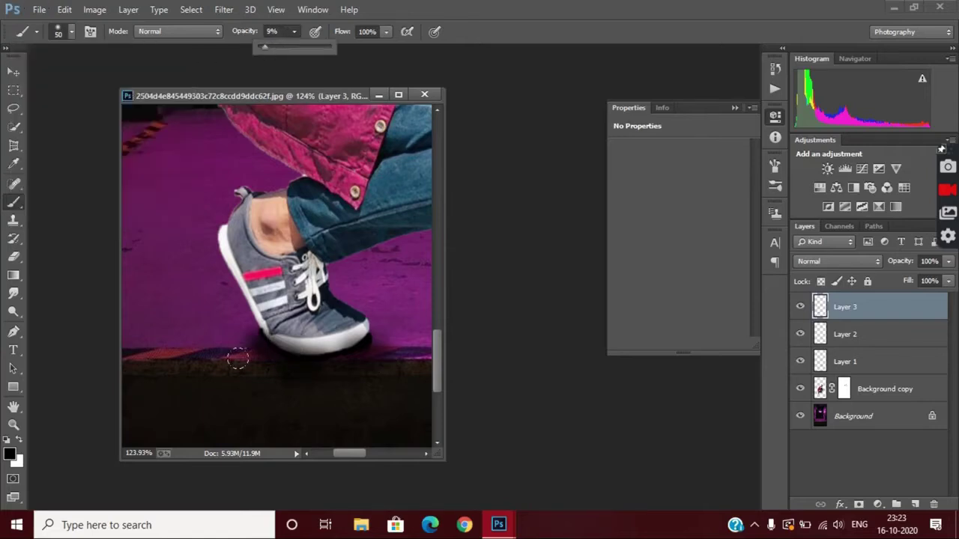
drag(251, 367, 350, 371)
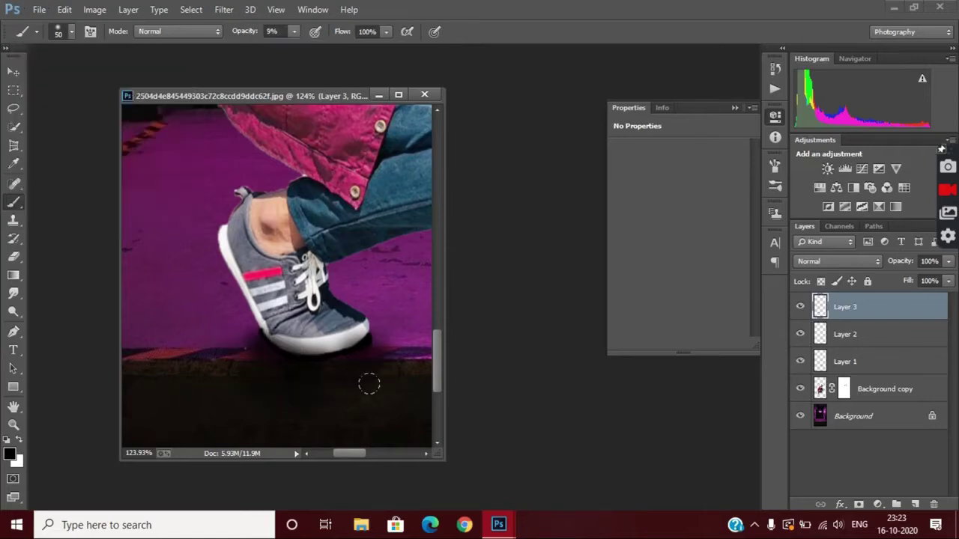
Step: Apply a Gaussian Blur with a radius of about 3.4 pixels to the shoe shadow on Layer 3
scroll(344, 371, up, 2)
click(224, 9)
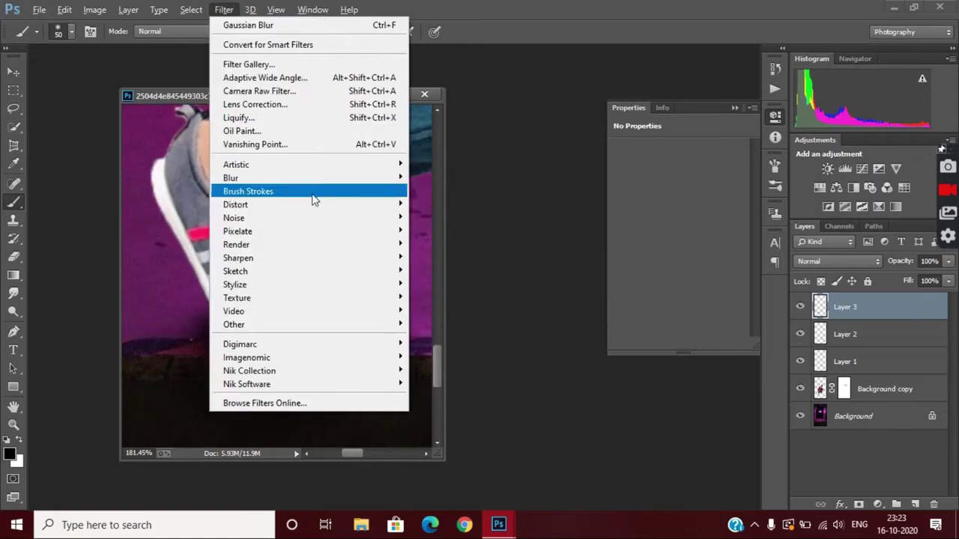
mouse_move(319, 182)
click(488, 285)
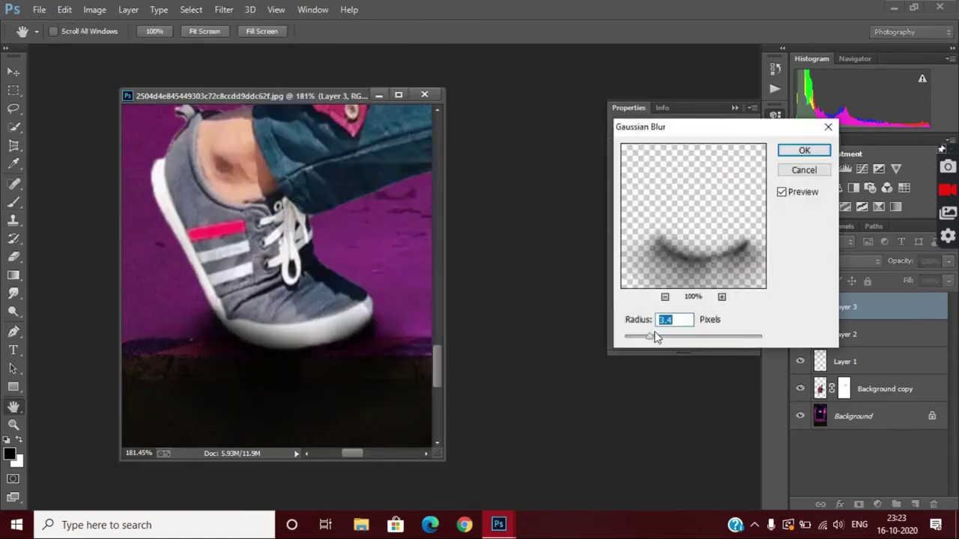
drag(663, 341, 654, 339)
click(788, 150)
Step: Repaint the dark contact line beneath the front shoe's sole with a 6 px brush at 100% opacity
scroll(230, 383, up, 2)
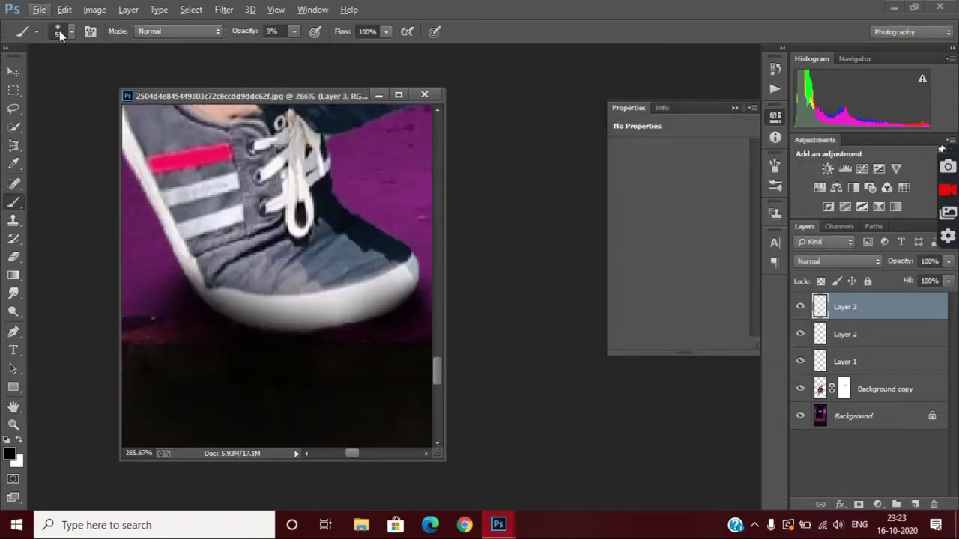
click(59, 32)
drag(293, 31, 360, 46)
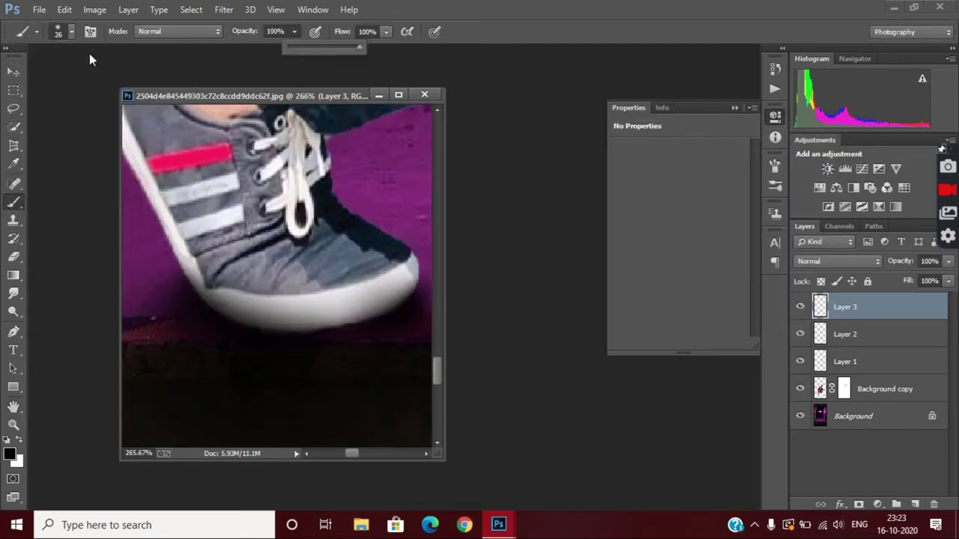
click(70, 32)
drag(81, 76, 78, 75)
mouse_move(334, 337)
mouse_down()
mouse_move(373, 332)
mouse_move(331, 332)
mouse_up()
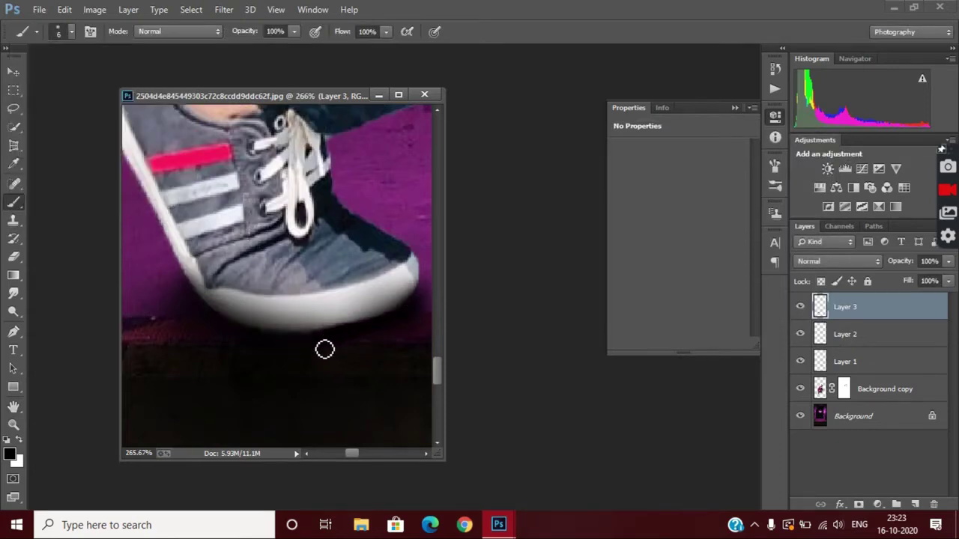
Step: Erase the shadow spilling onto the front shoe's white sole with a 38 px eraser at 34% opacity
click(14, 257)
click(72, 32)
drag(93, 78, 85, 78)
mouse_move(227, 295)
mouse_down()
mouse_move(245, 272)
mouse_move(289, 280)
mouse_move(359, 260)
mouse_up()
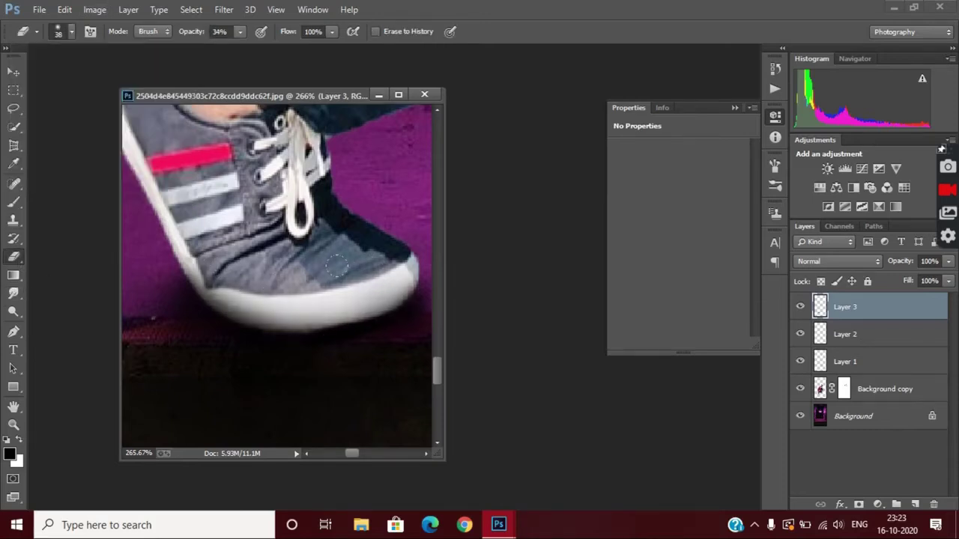
drag(202, 285, 296, 322)
Step: Reduce Layer 3's opacity to 95%
scroll(399, 304, down, 17)
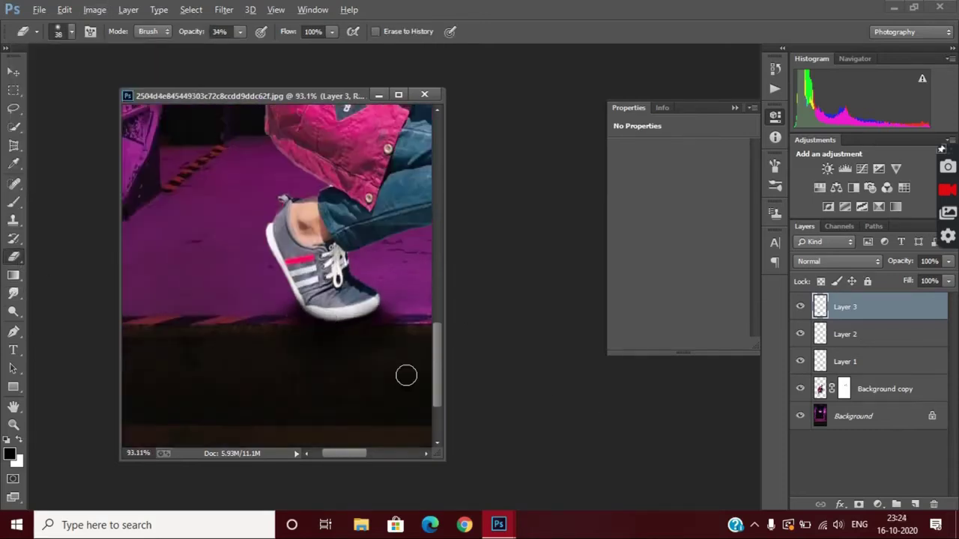
mouse_move(949, 262)
mouse_down()
mouse_move(938, 279)
mouse_move(949, 281)
mouse_move(934, 281)
mouse_move(948, 279)
mouse_up()
scroll(260, 394, up, 14)
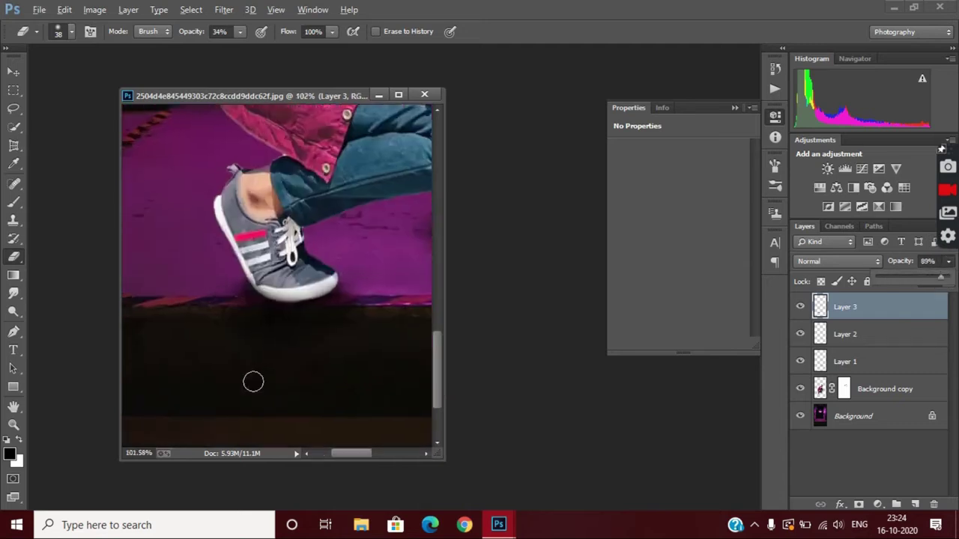
key(b)
scroll(293, 360, down, 15)
scroll(234, 383, up, 3)
scroll(233, 382, up, 2)
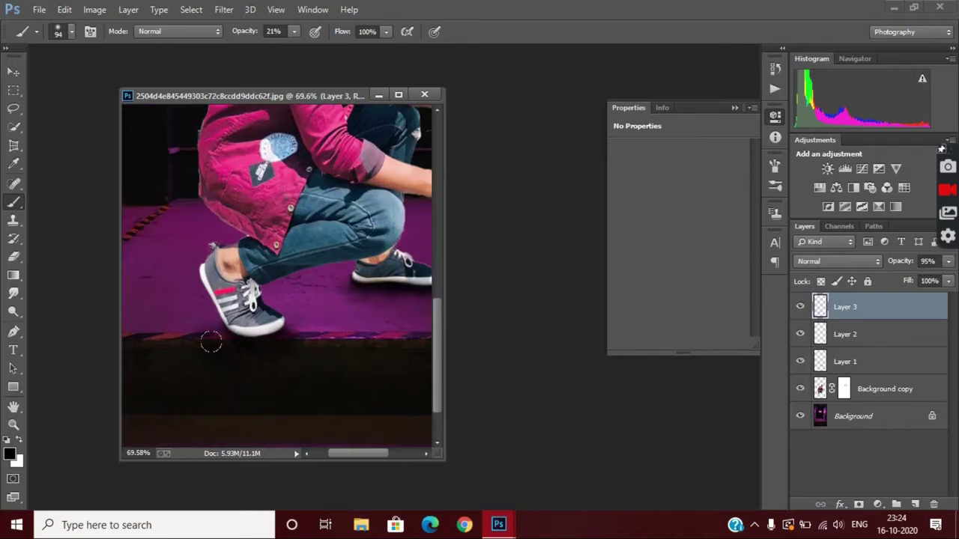
scroll(210, 371, up, 1)
scroll(314, 420, down, 6)
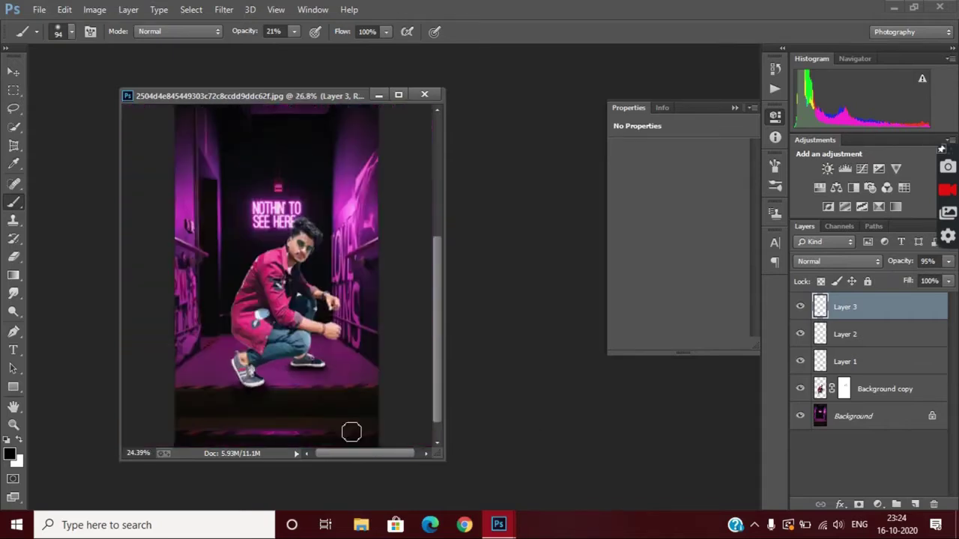
scroll(247, 401, up, 7)
key(e)
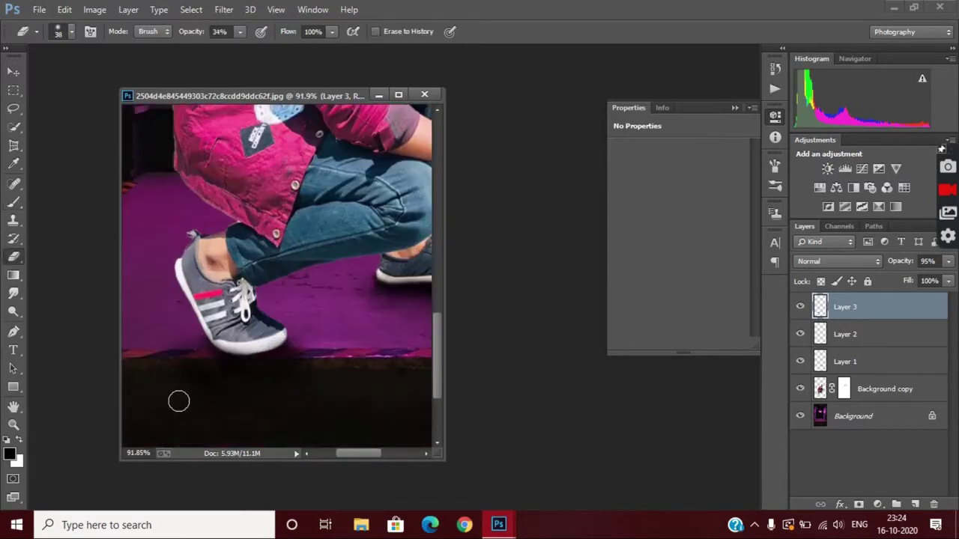
Step: Add a new layer above Layer 3 and paint a soft black shadow on the floor behind the front shoe with a 94 px brush at 21% opacity
drag(358, 454, 341, 454)
scroll(285, 273, up, 4)
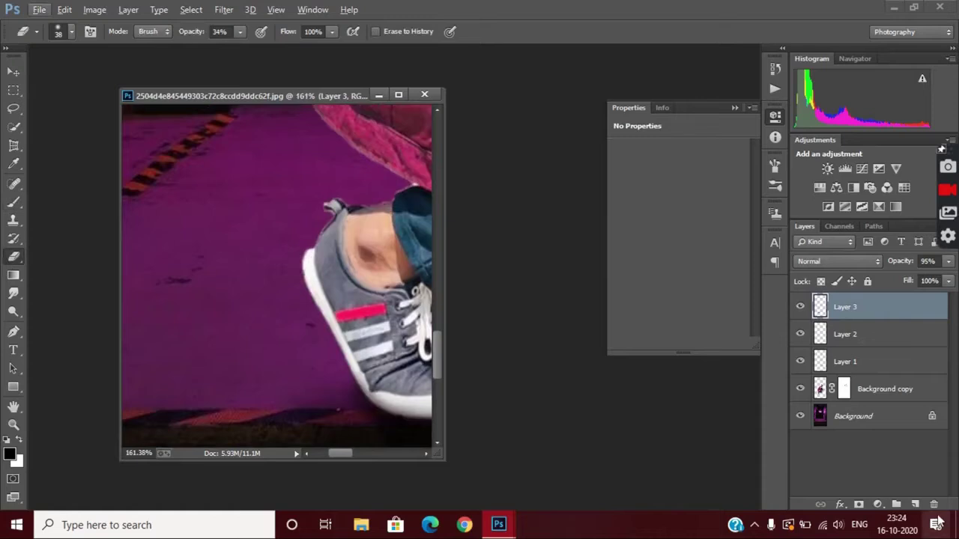
click(915, 505)
click(14, 203)
drag(243, 285, 259, 304)
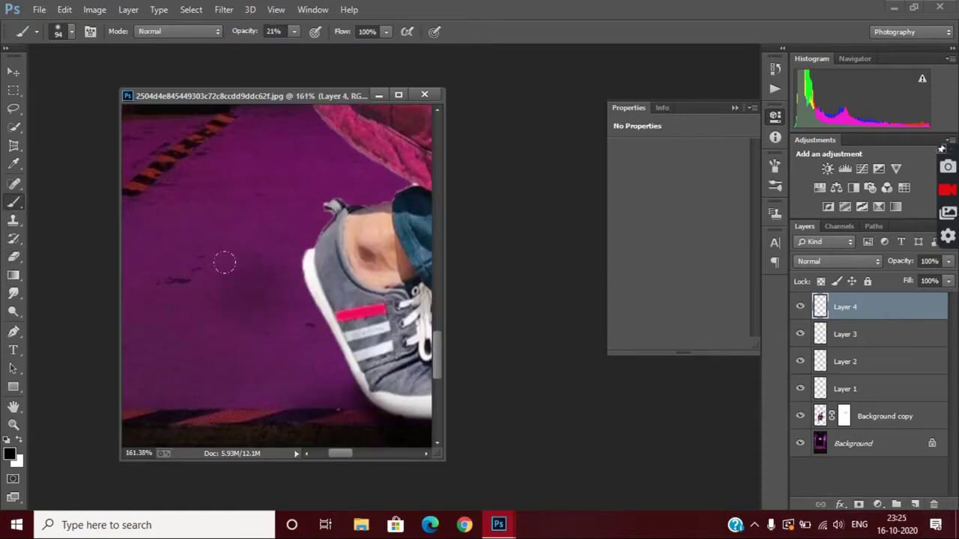
Step: Extend the floor shadow toward the front shoe's sole with a 47 px brush at 21% opacity
click(71, 32)
click(97, 77)
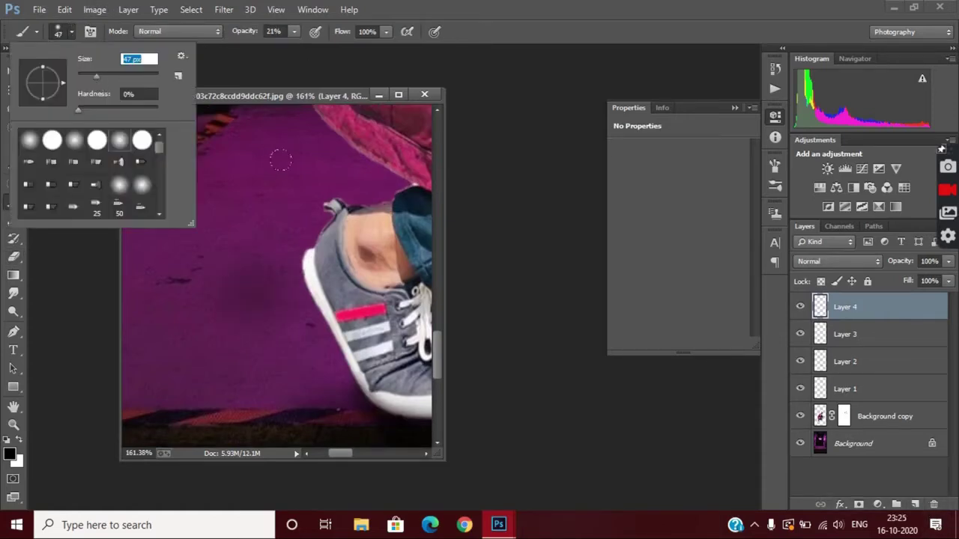
drag(253, 309, 304, 360)
scroll(325, 406, down, 7)
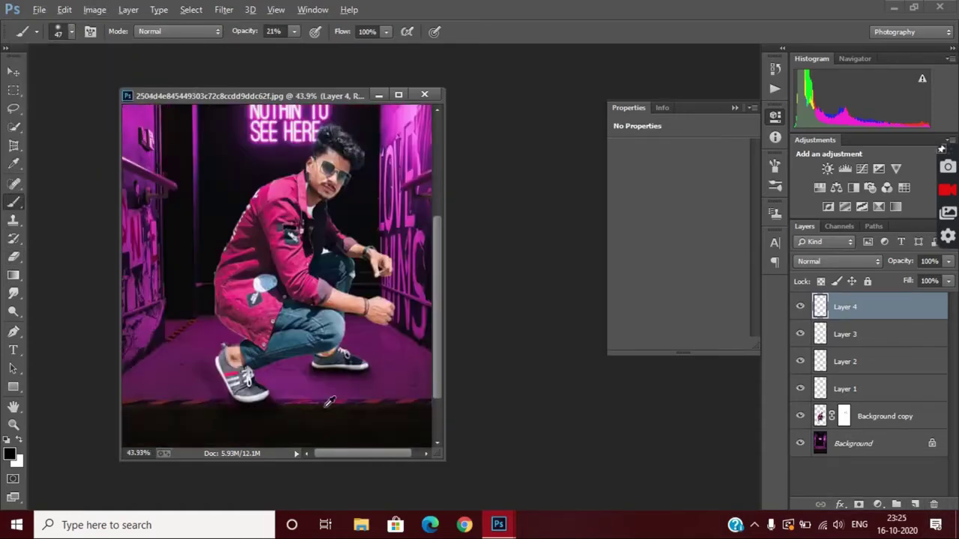
Step: Apply a Gaussian Blur with a radius of about 4.6 pixels to the floor shadow on Layer 4
scroll(210, 373, up, 4)
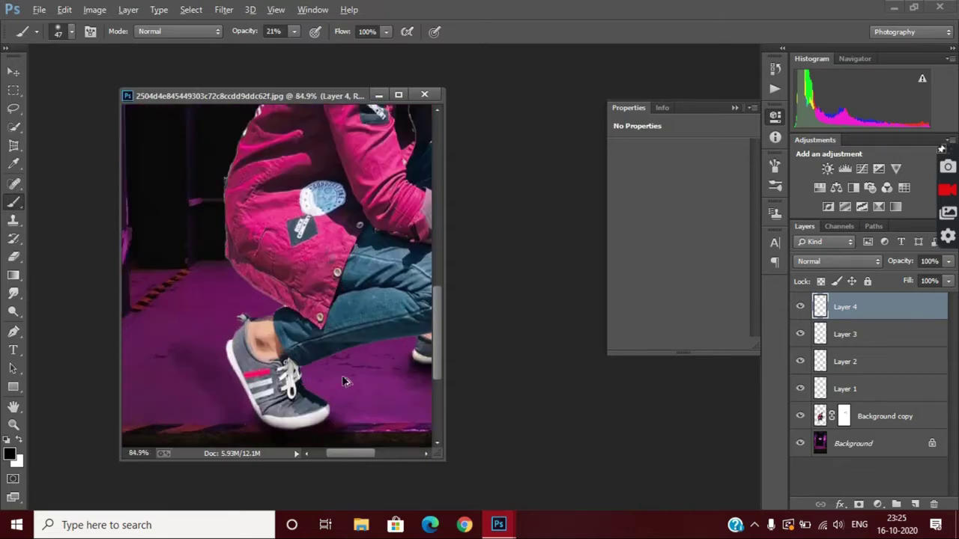
click(223, 9)
mouse_move(374, 177)
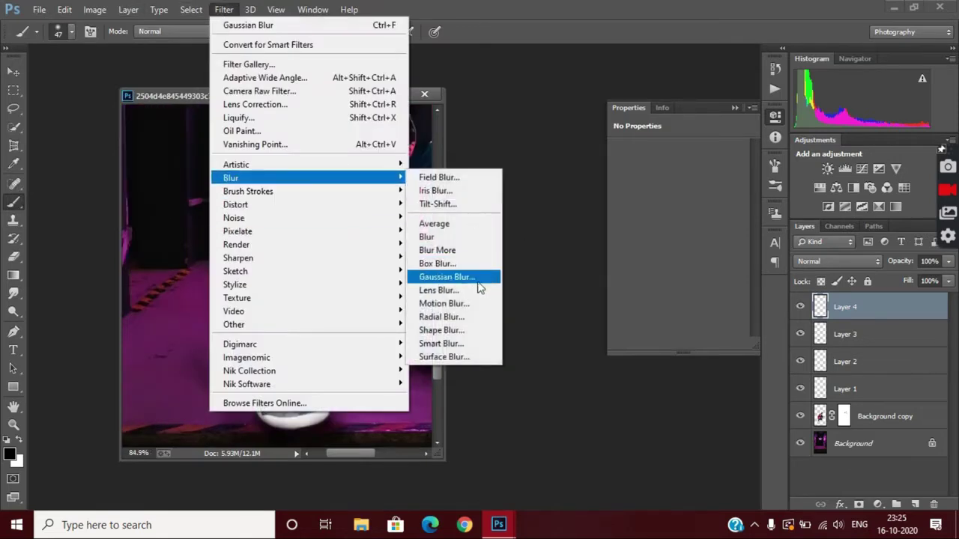
click(509, 337)
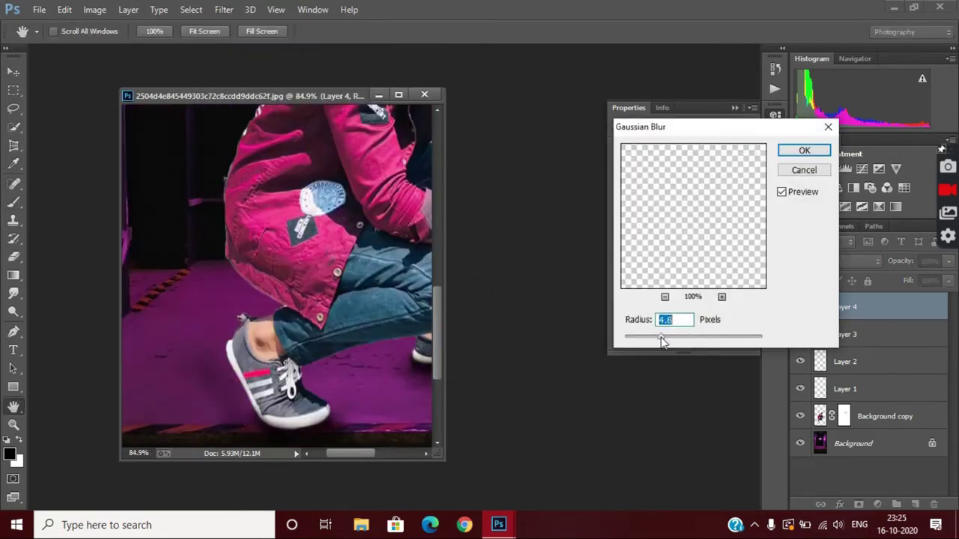
click(785, 155)
Step: Reduce Layer 4's opacity to 87%
scroll(337, 330, down, 5)
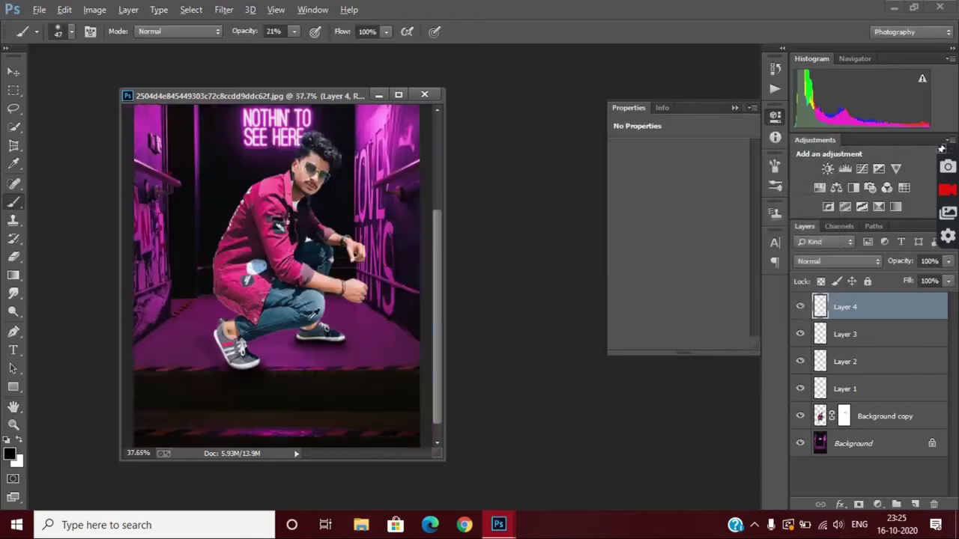
click(949, 264)
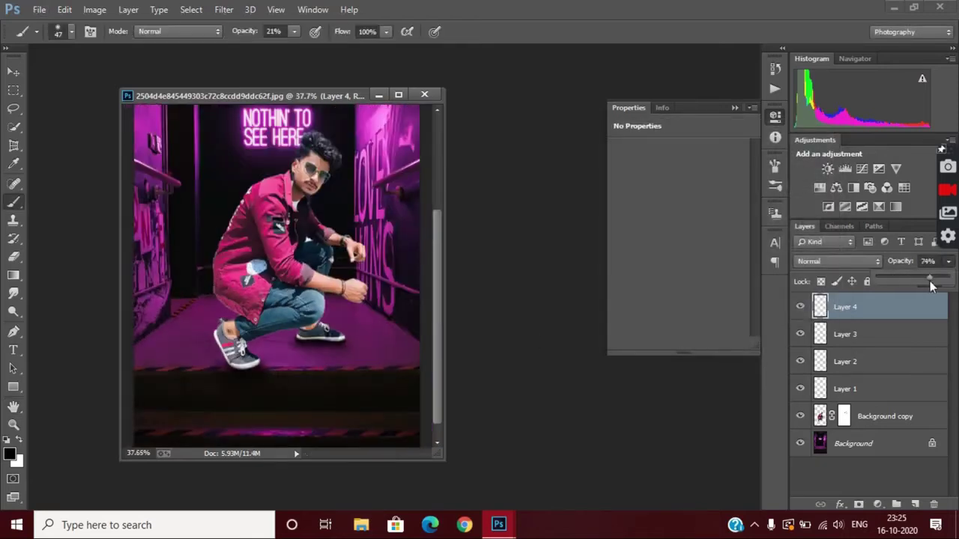
scroll(254, 335, up, 6)
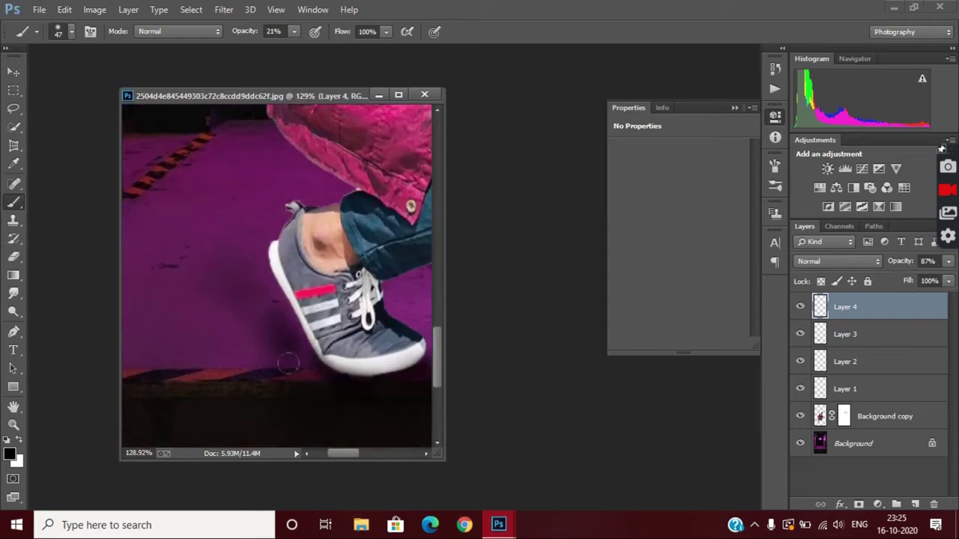
Step: Examine the shadows around both shoes up close and in the full composite
scroll(337, 382, up, 1)
scroll(292, 343, down, 4)
scroll(223, 370, up, 4)
scroll(269, 381, down, 1)
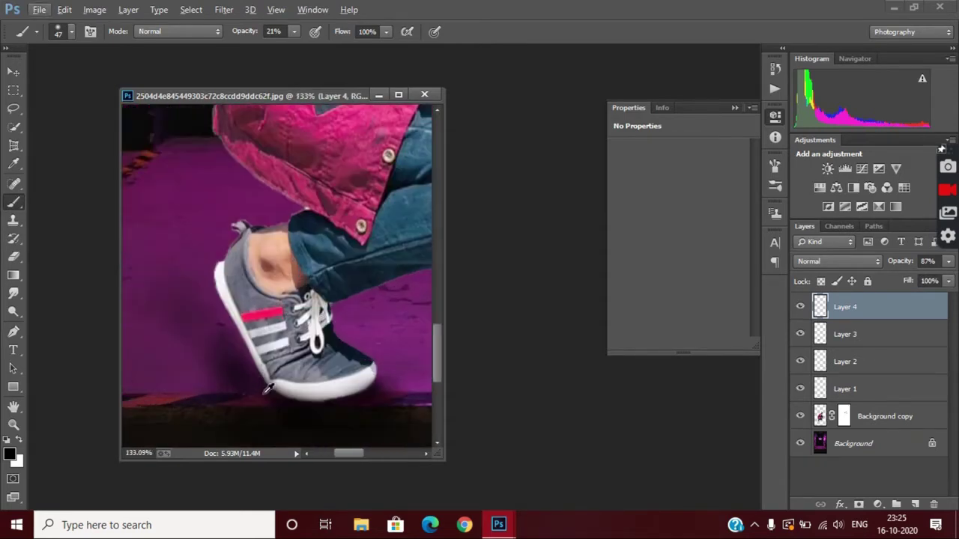
scroll(242, 382, down, 5)
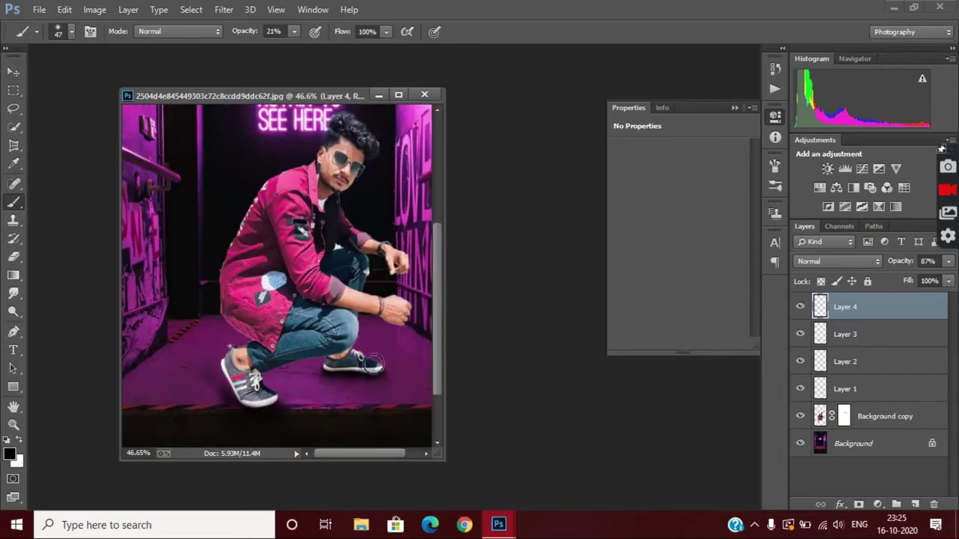
scroll(193, 396, up, 5)
scroll(284, 385, down, 5)
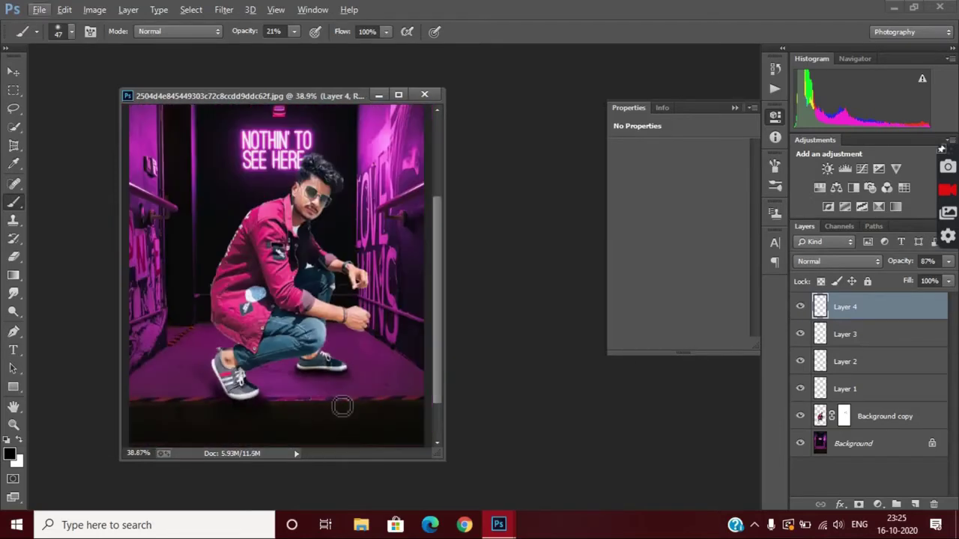
scroll(287, 409, up, 5)
Step: Readjust Layer 3's opacity and lower Layer 4's opacity to 43%
click(829, 336)
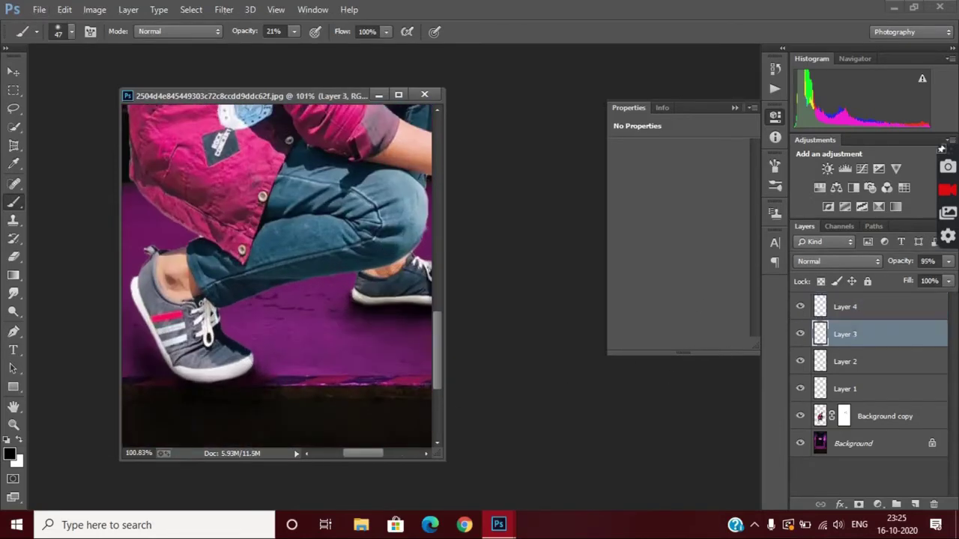
mouse_move(941, 262)
mouse_down()
mouse_move(935, 279)
mouse_move(944, 281)
mouse_up()
click(903, 308)
mouse_move(911, 283)
mouse_down()
mouse_move(875, 282)
mouse_move(917, 285)
mouse_up()
scroll(160, 342, down, 5)
scroll(236, 346, up, 4)
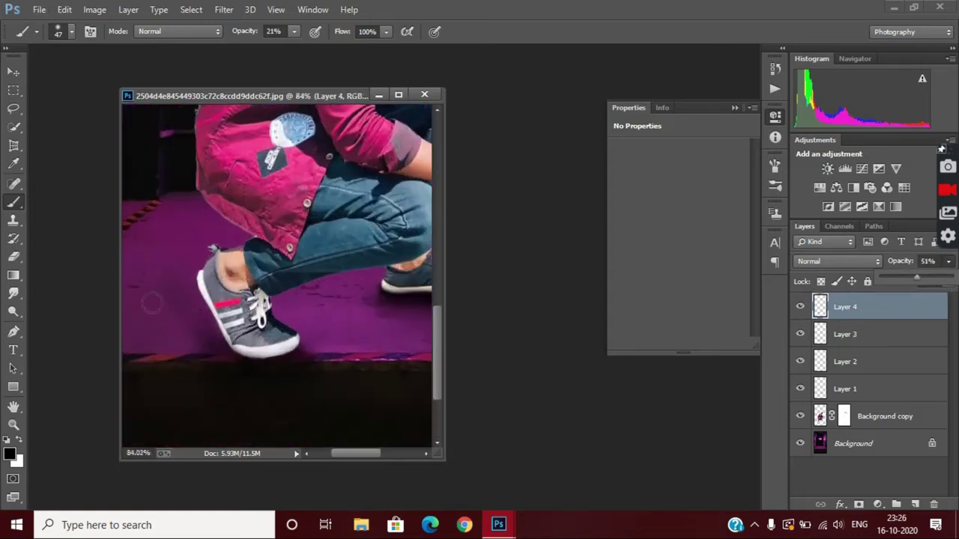
scroll(208, 305, down, 7)
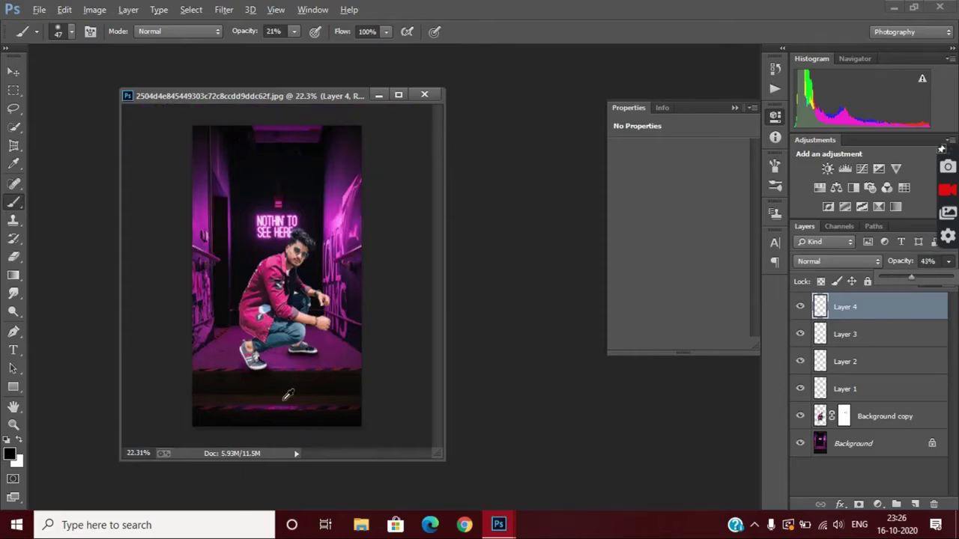
Step: Add a soft dab to the floor shadow behind the front shoe on Layer 4 with a 71 px brush at 21% opacity
scroll(287, 395, up, 8)
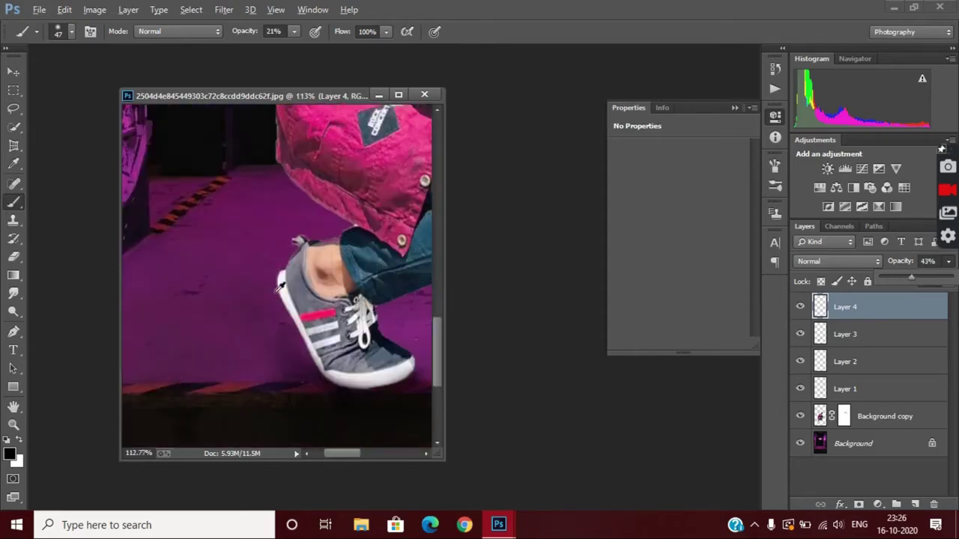
click(71, 32)
drag(96, 77, 106, 77)
click(253, 306)
scroll(293, 360, down, 6)
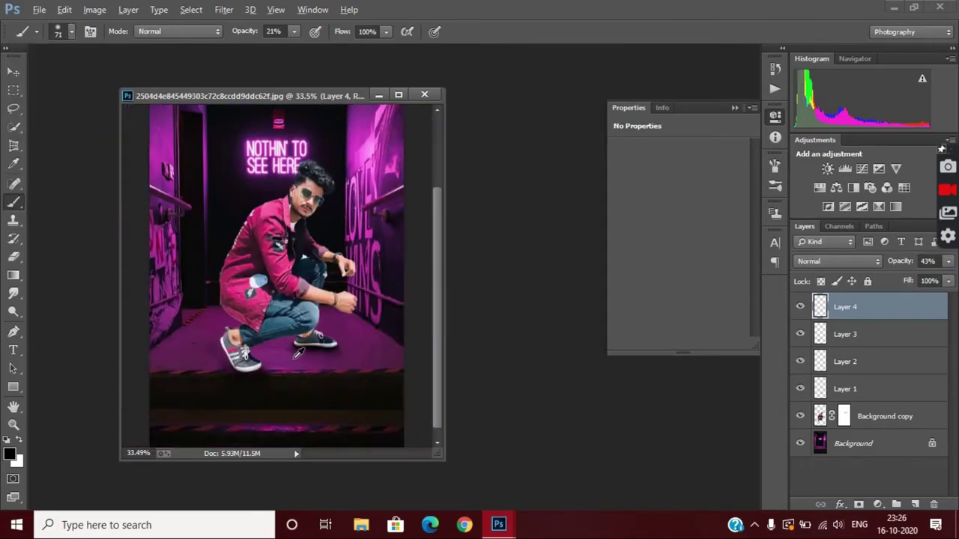
Step: Apply a 7 px Tilt-Shift blur to the Background layer, with its focus centre at the man's knees
scroll(188, 364, up, 6)
scroll(288, 375, down, 6)
scroll(296, 397, down, 2)
scroll(309, 390, up, 2)
scroll(311, 367, down, 2)
click(863, 442)
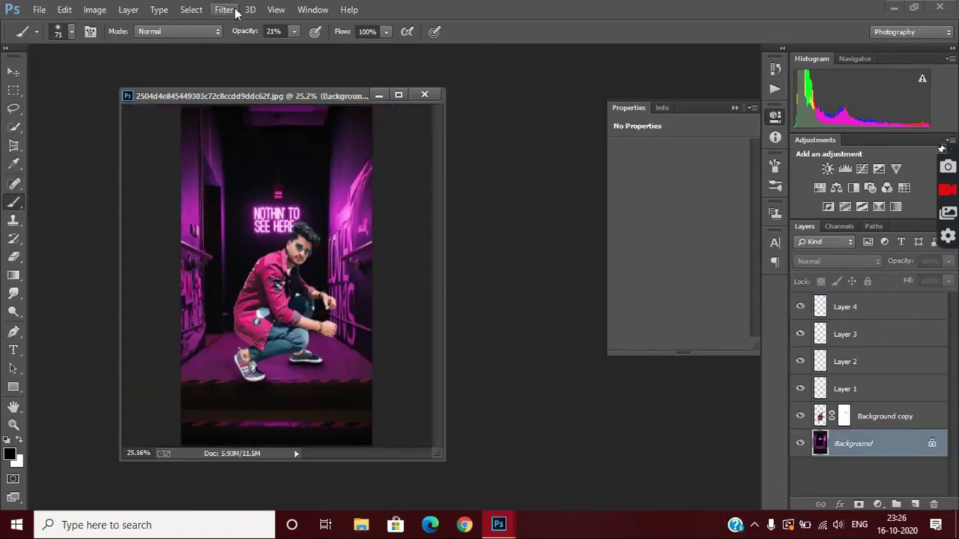
click(223, 9)
mouse_move(379, 180)
click(457, 209)
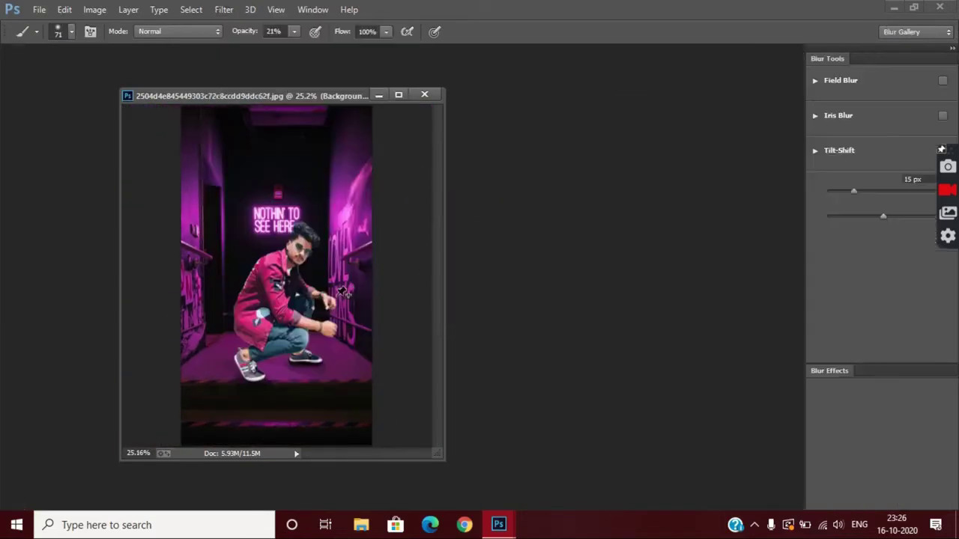
drag(302, 345, 310, 335)
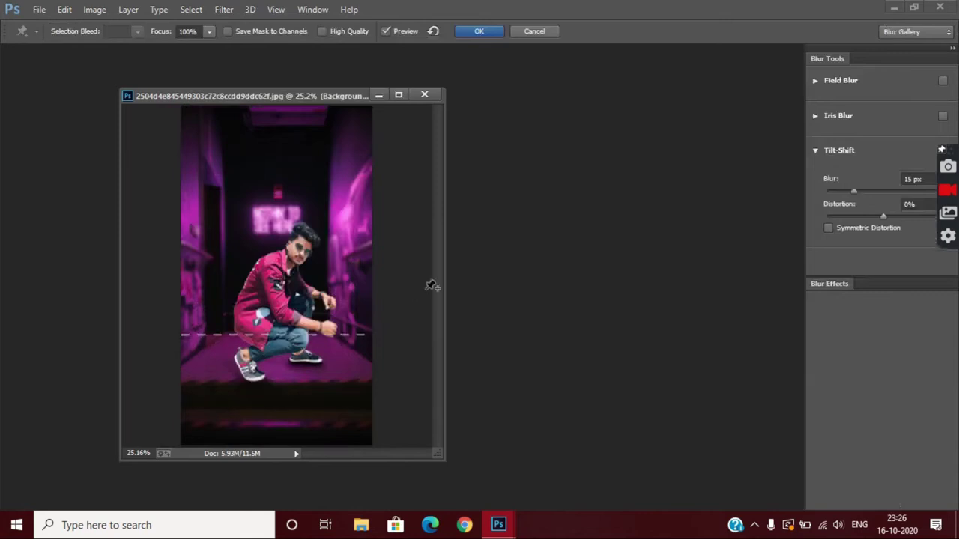
drag(881, 191, 842, 193)
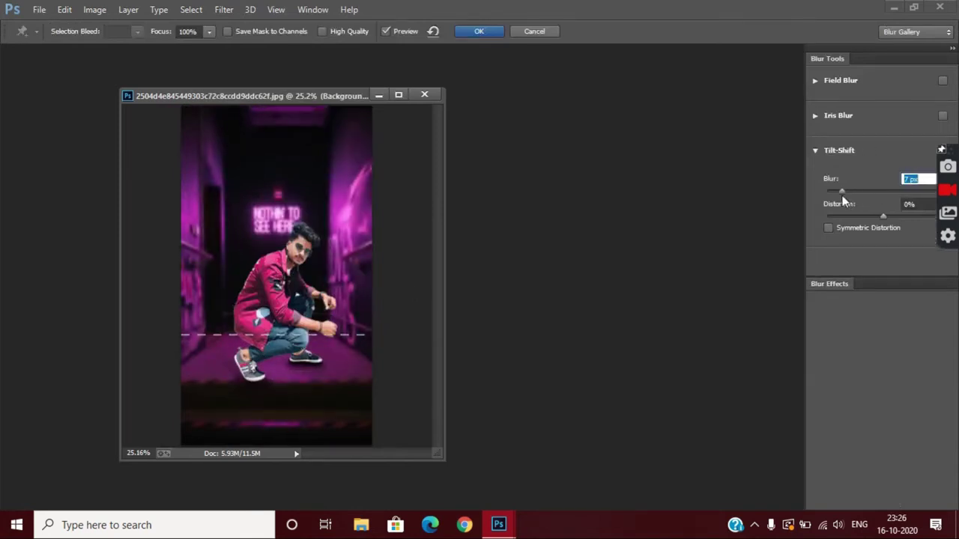
click(470, 34)
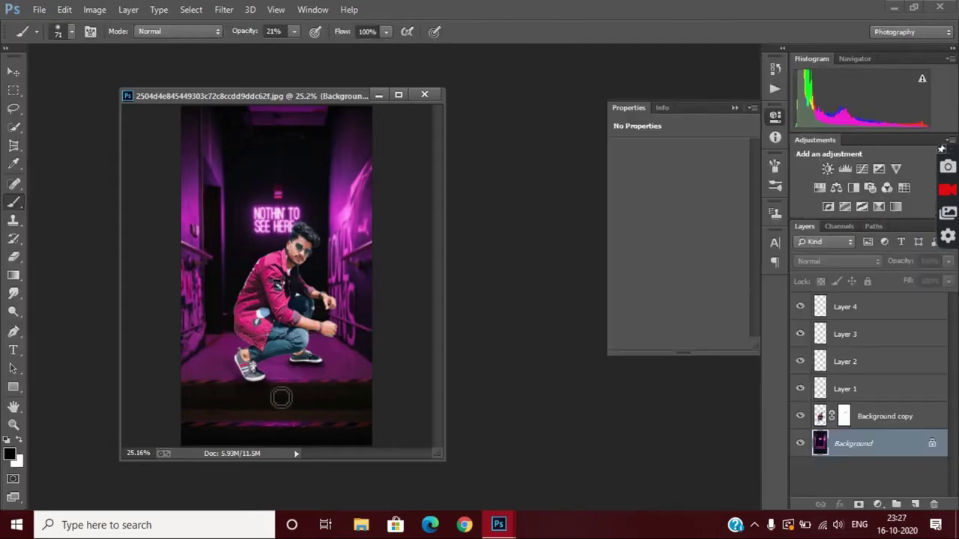
Step: Add a new layer above Background and paint a shadow along the front shoe's sole with a 15 px brush at 61% opacity
scroll(249, 386, up, 10)
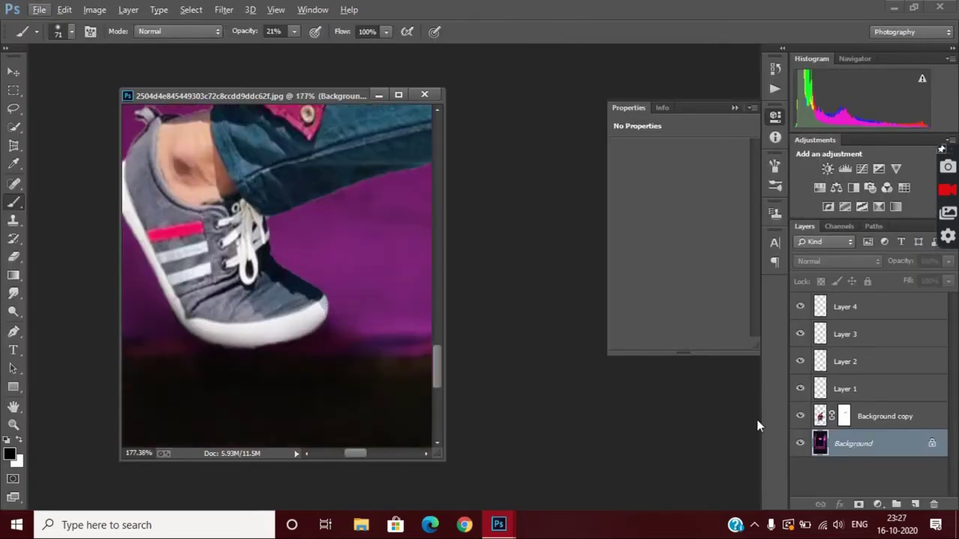
click(915, 505)
scroll(202, 370, up, 3)
click(71, 32)
click(80, 75)
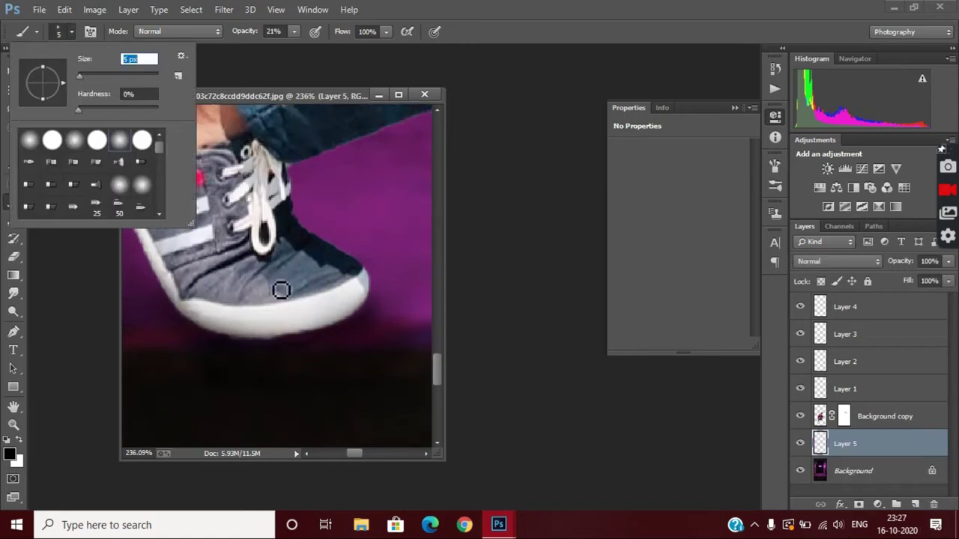
drag(294, 31, 323, 55)
mouse_move(209, 338)
mouse_down()
mouse_move(203, 332)
mouse_move(261, 349)
mouse_move(332, 332)
mouse_move(377, 304)
mouse_up()
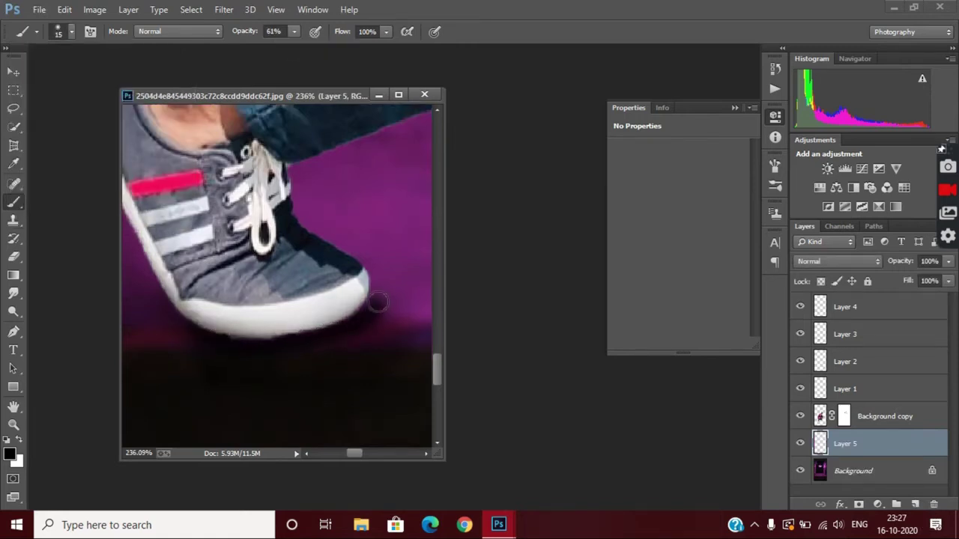
Step: Soften the new front-shoe shadow on Layer 5 with a Gaussian Blur of 6.3 pixels radius
scroll(383, 358, down, 7)
click(224, 10)
mouse_move(300, 180)
click(434, 276)
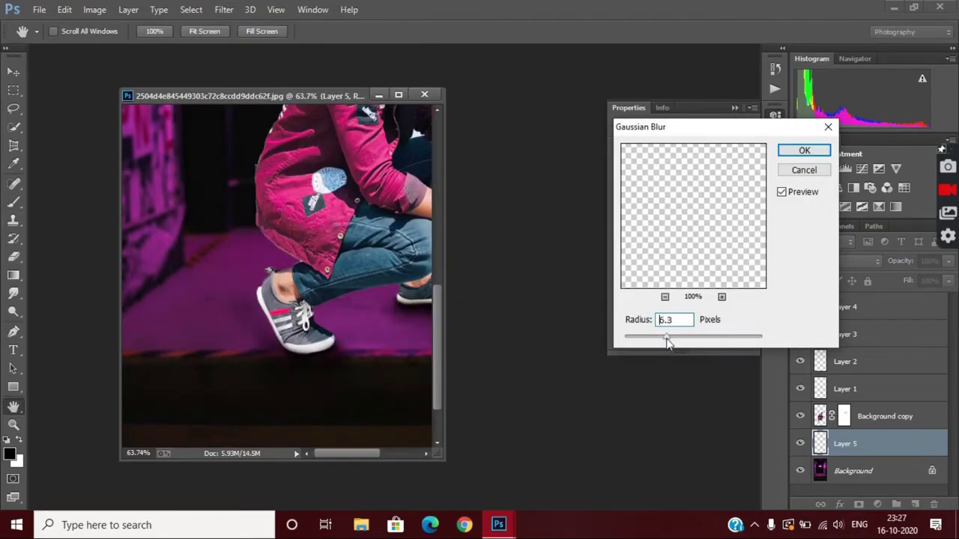
click(797, 150)
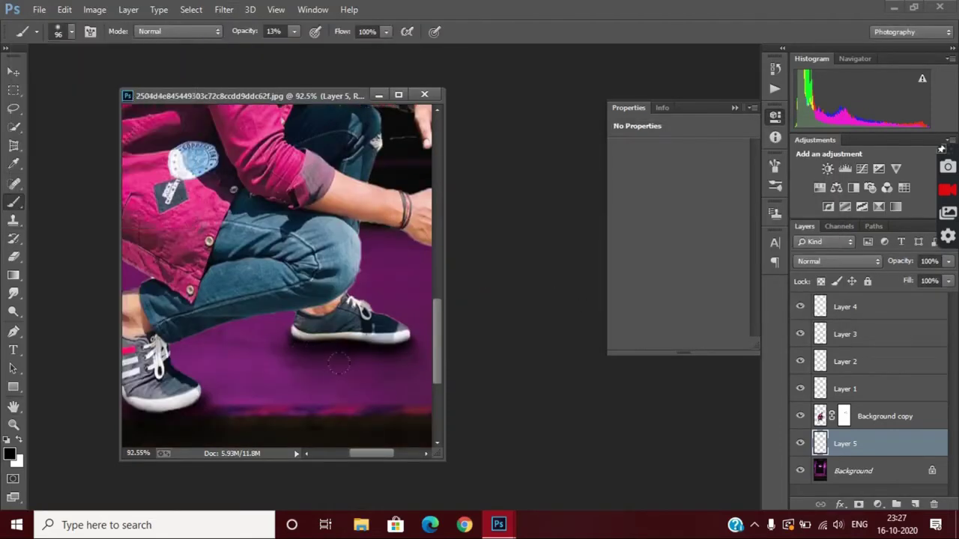
Step: Add a Color Balance adjustment above Background copy, shift its midtones toward magenta, and merge it down into the man's layer
scroll(394, 361, down, 5)
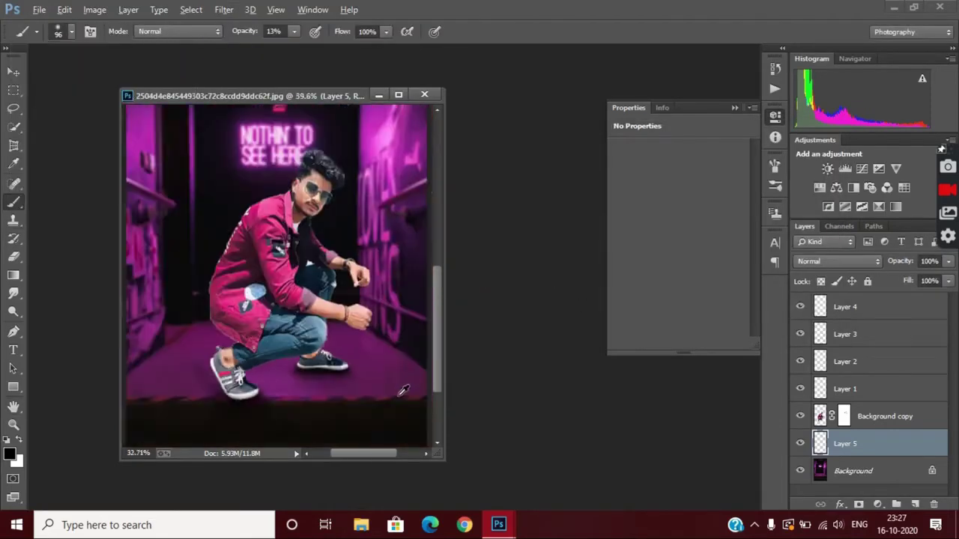
scroll(329, 415, up, 3)
scroll(377, 428, down, 3)
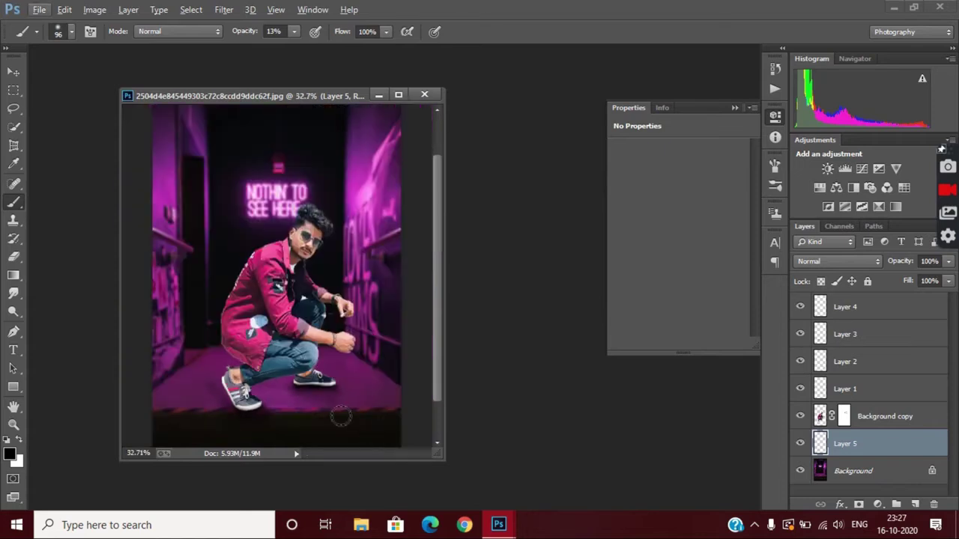
click(863, 421)
click(878, 504)
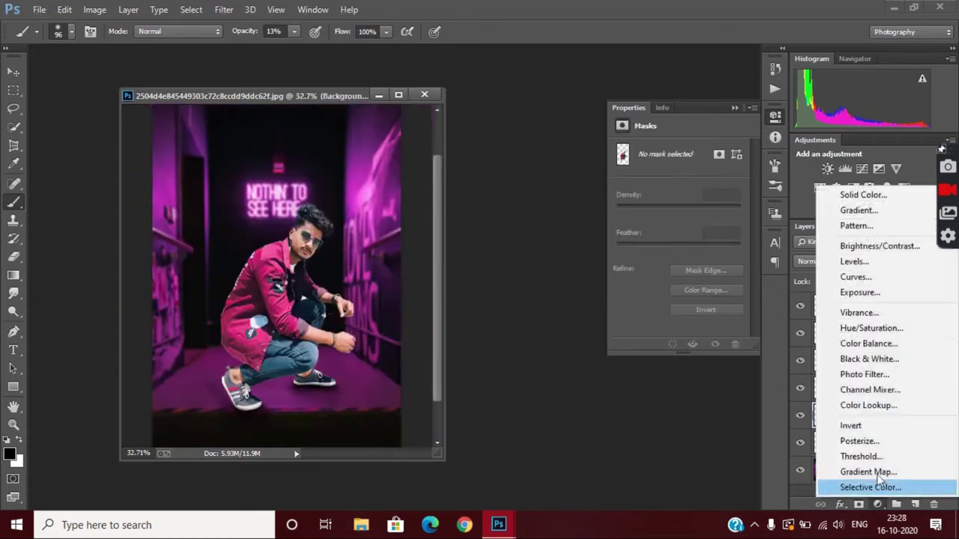
click(833, 280)
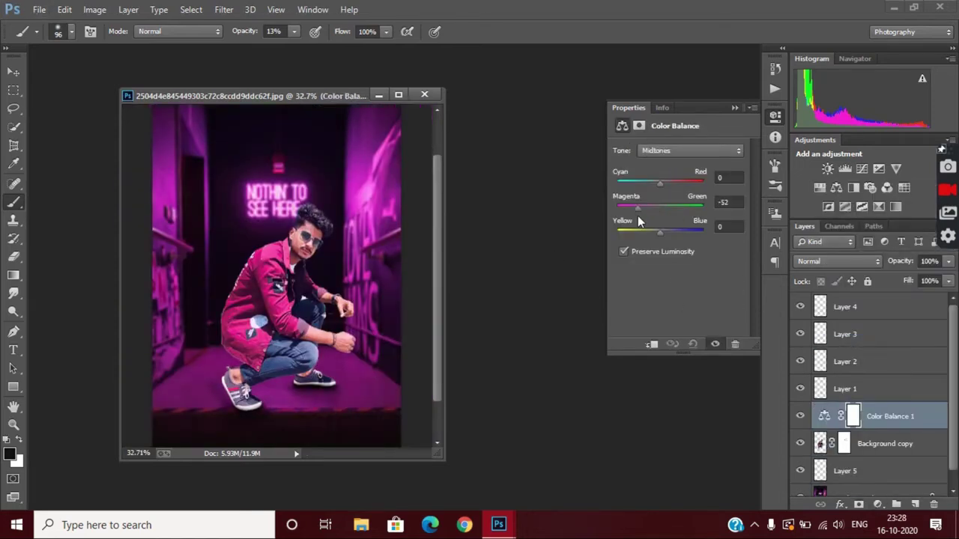
drag(634, 223, 669, 224)
right_click(875, 425)
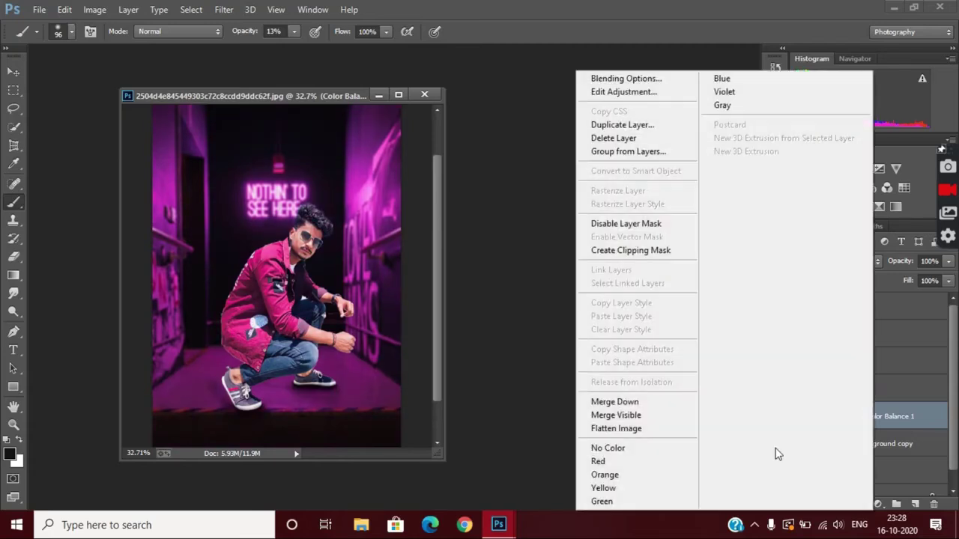
click(637, 400)
Step: Start Match Color on the man's layer, using the current document as source and its Background layer as reference
click(95, 9)
mouse_move(120, 45)
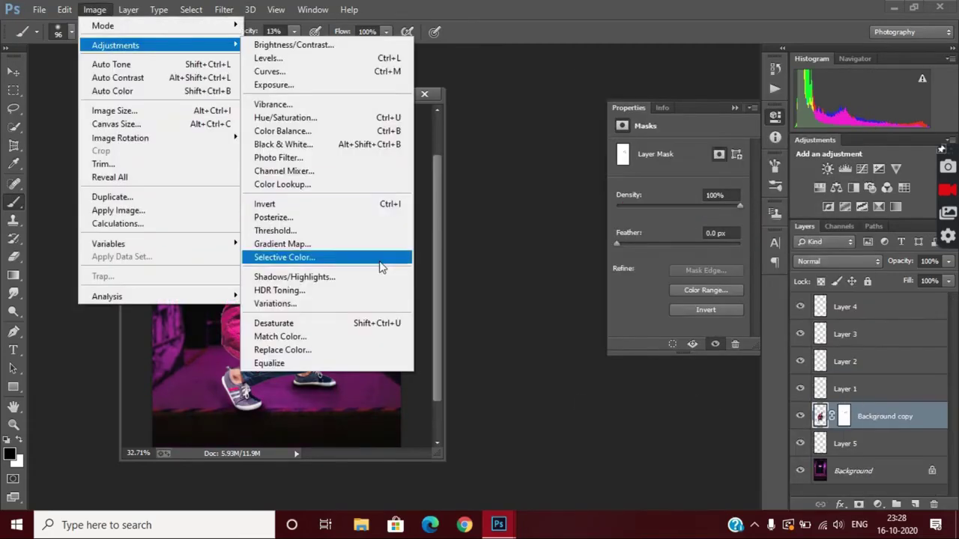
click(349, 337)
click(599, 363)
click(598, 364)
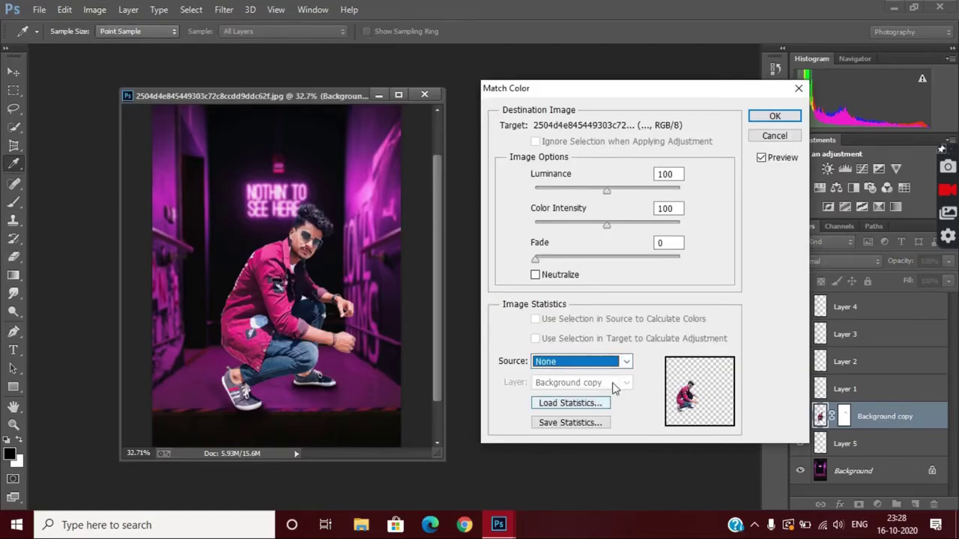
click(625, 362)
click(636, 397)
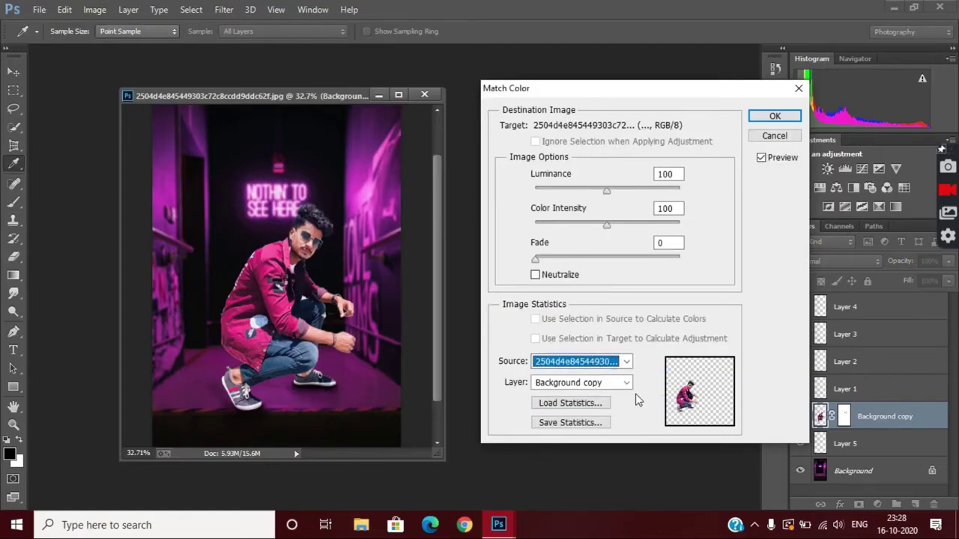
click(628, 363)
click(629, 365)
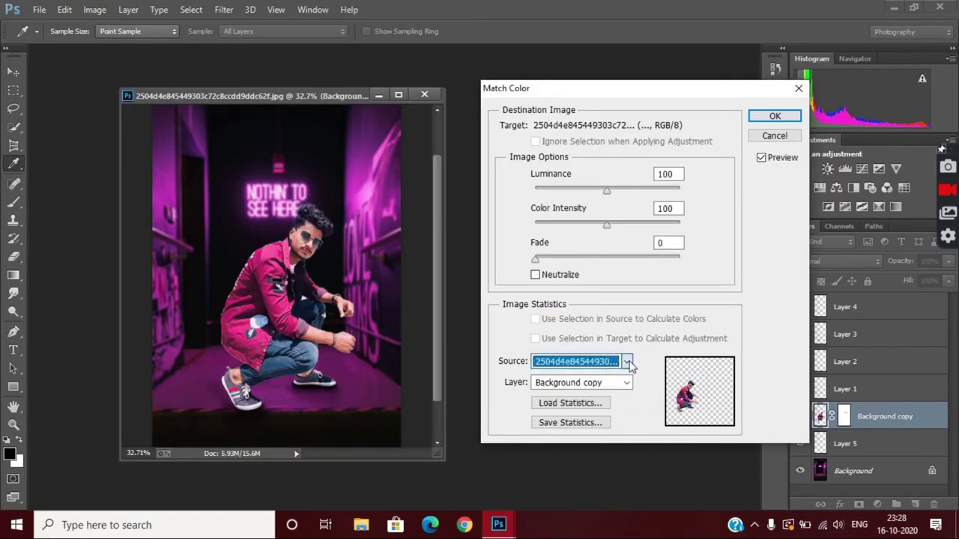
drag(569, 258, 535, 281)
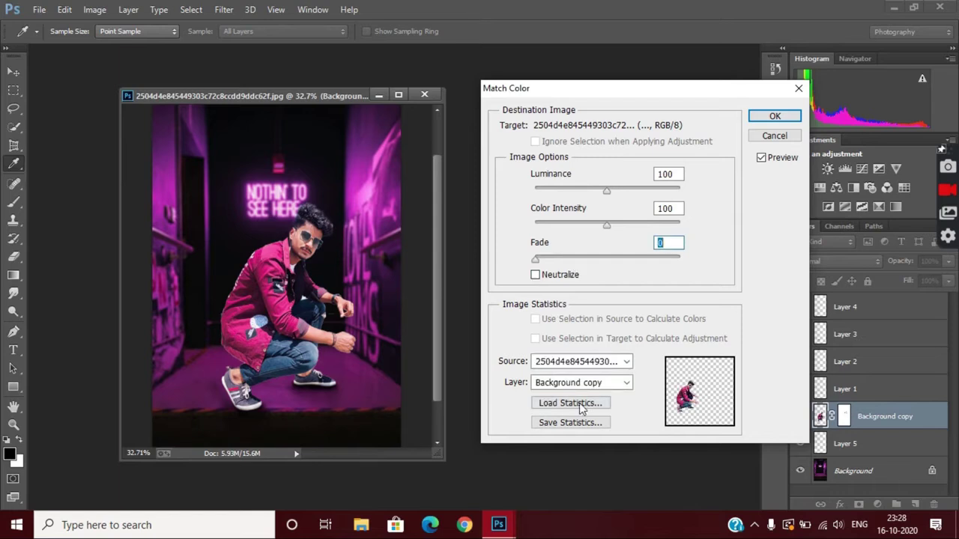
click(588, 382)
click(568, 485)
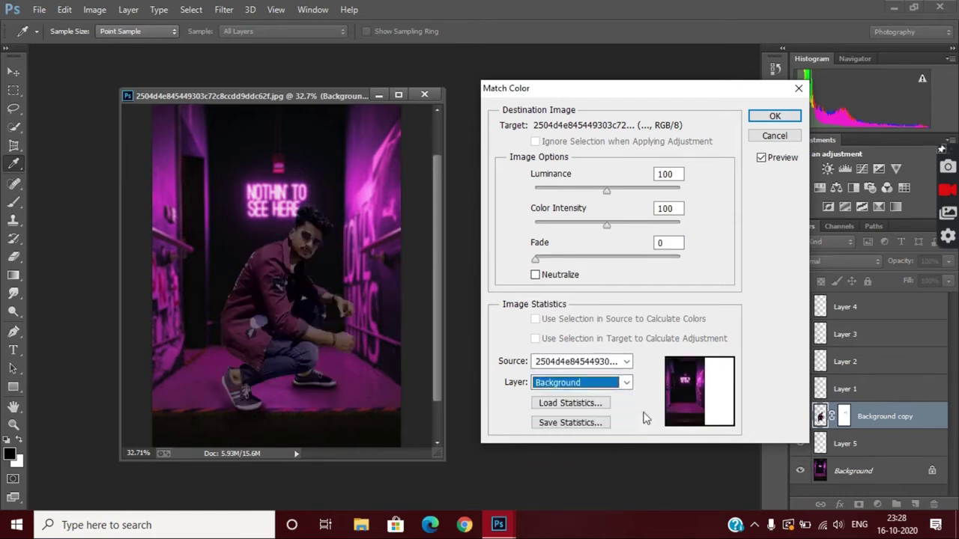
Step: Apply the colour match with Luminance 129, Color Intensity 113 and Fade 72
drag(569, 260, 643, 287)
drag(606, 225, 642, 257)
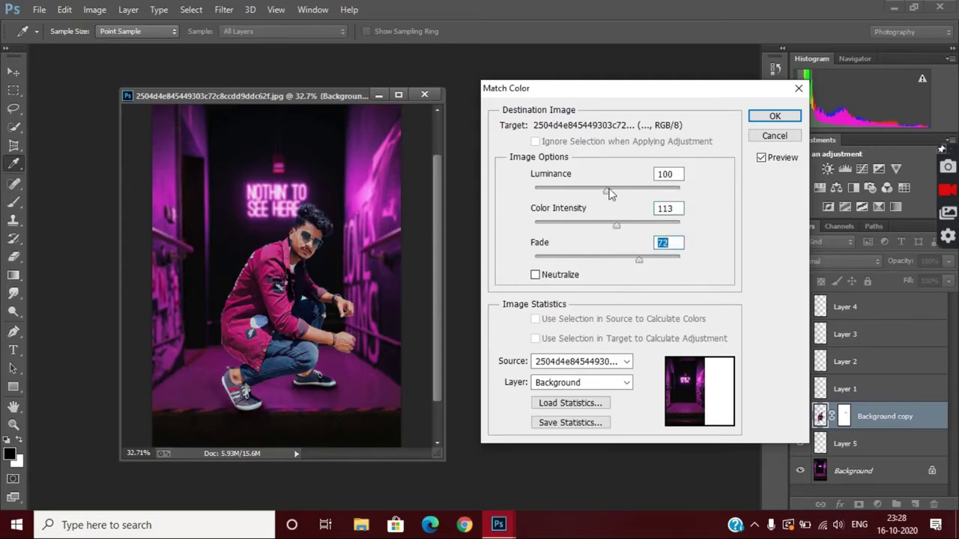
drag(610, 193, 634, 205)
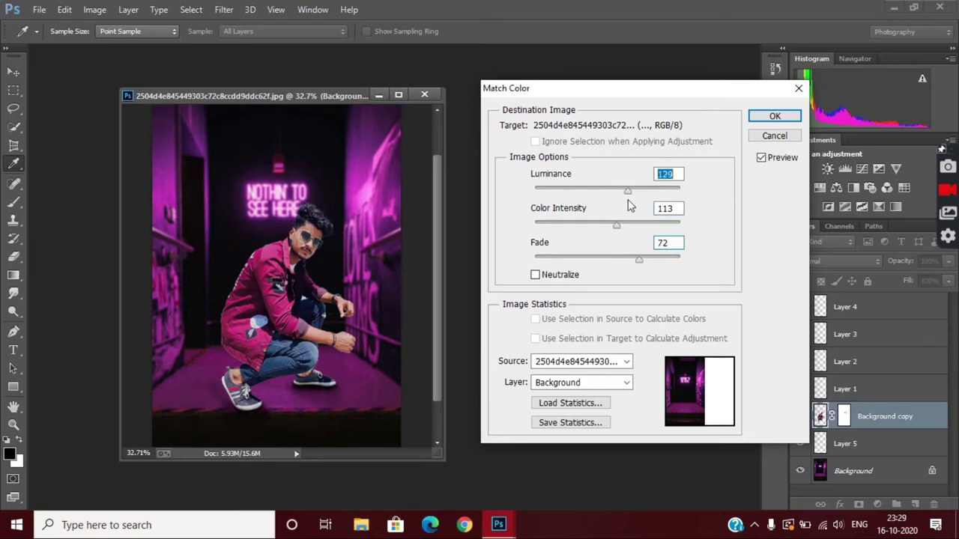
click(771, 118)
Step: Try to reshape the man's head and hair in Liquify with warp brush sizes 52 and 140
scroll(344, 227, up, 9)
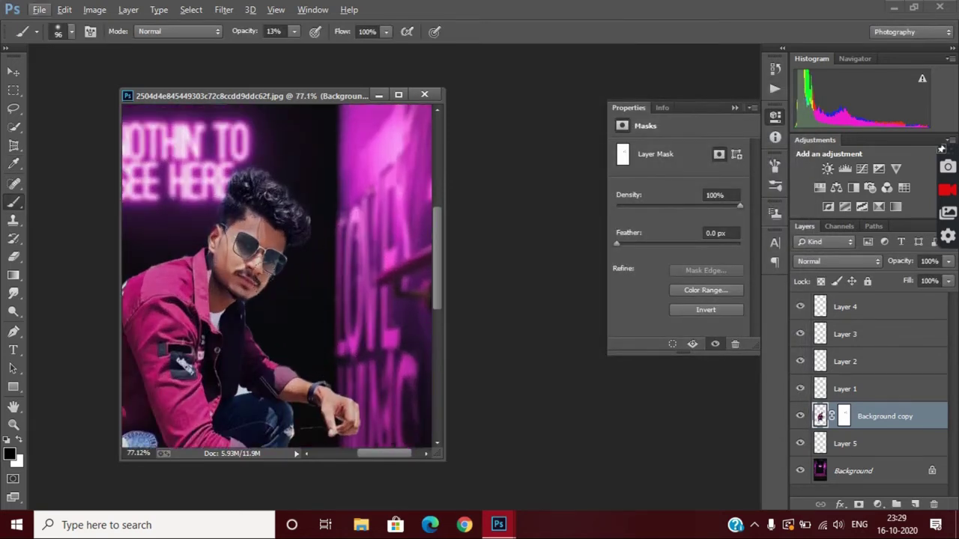
scroll(271, 191, up, 3)
click(227, 10)
click(322, 120)
double_click(54, 492)
scroll(562, 210, up, 8)
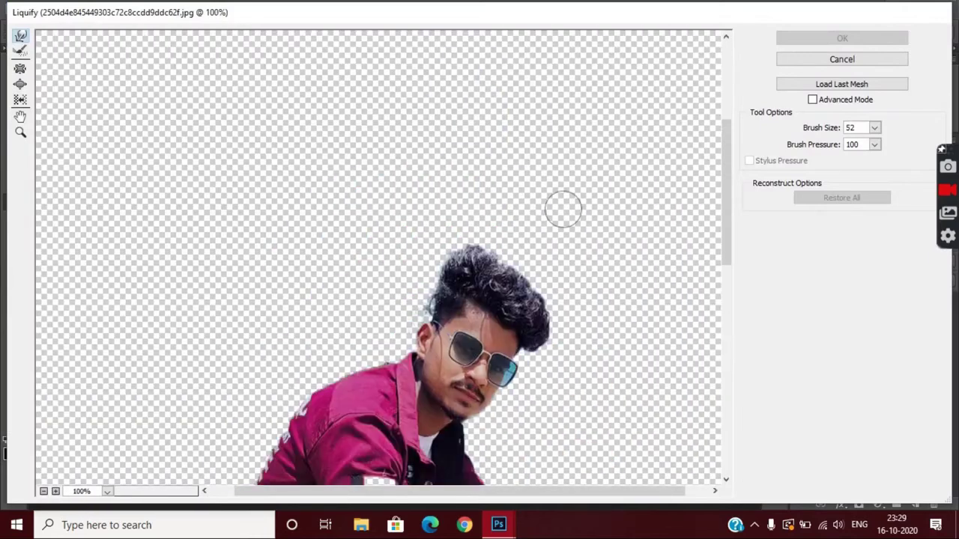
mouse_move(495, 395)
mouse_down()
mouse_move(489, 385)
mouse_move(504, 397)
mouse_up()
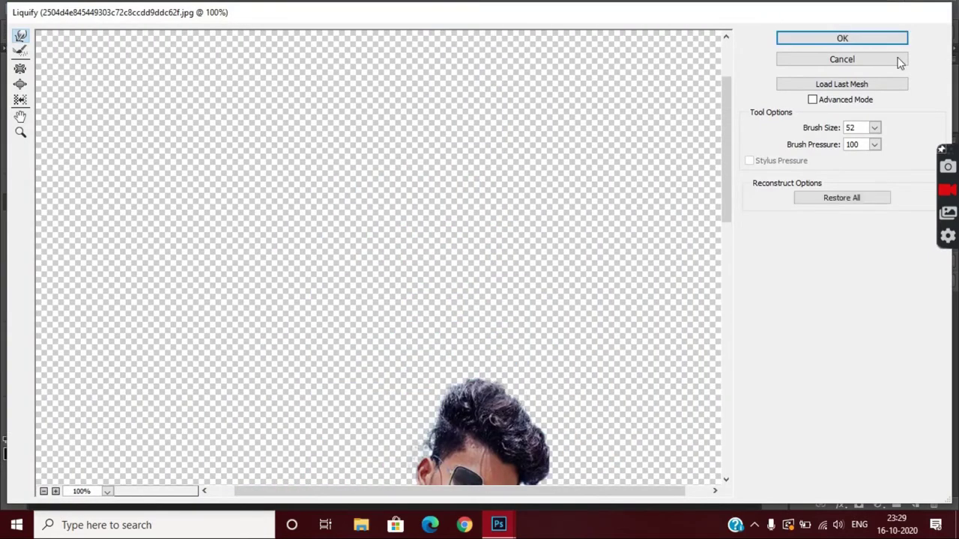
click(874, 128)
click(834, 147)
click(819, 147)
scroll(511, 375, down, 3)
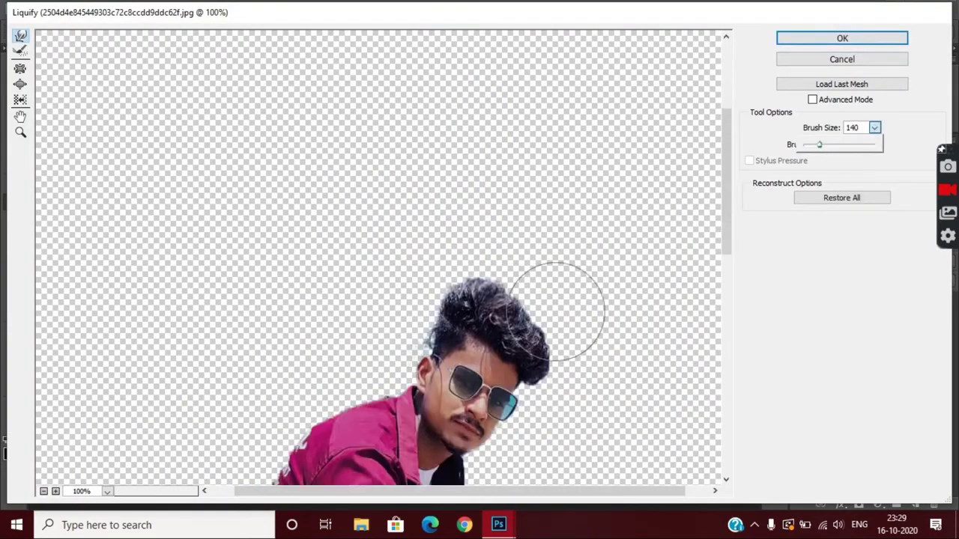
click(560, 306)
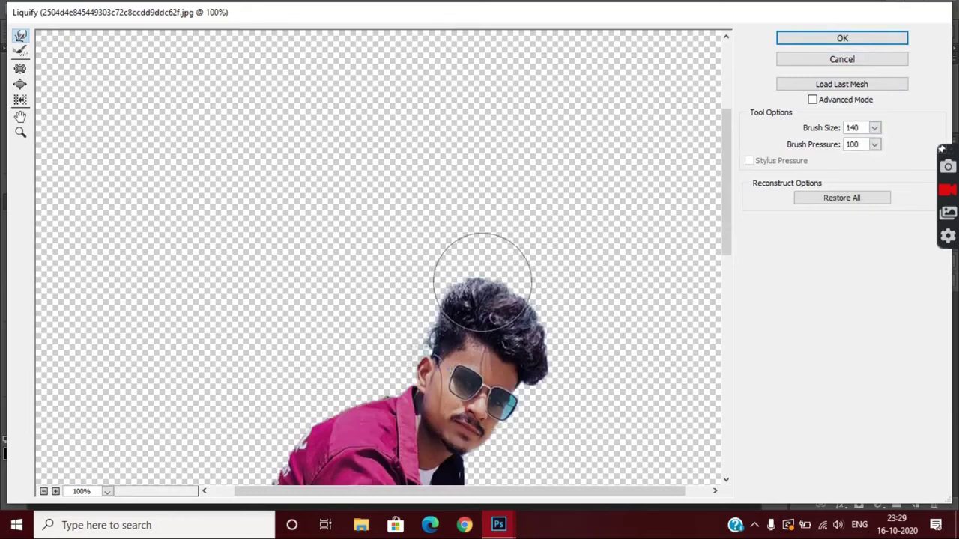
click(831, 59)
scroll(325, 220, up, 3)
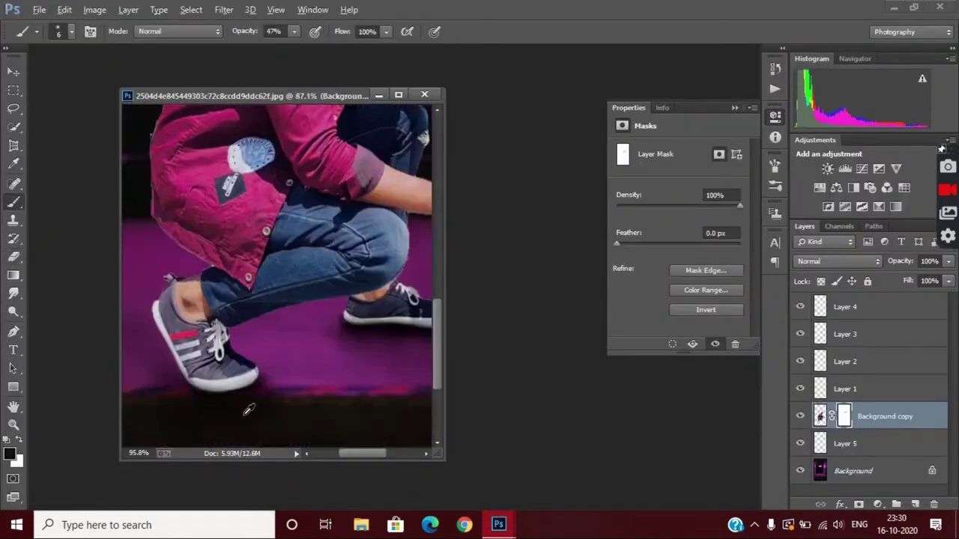
scroll(249, 409, up, 2)
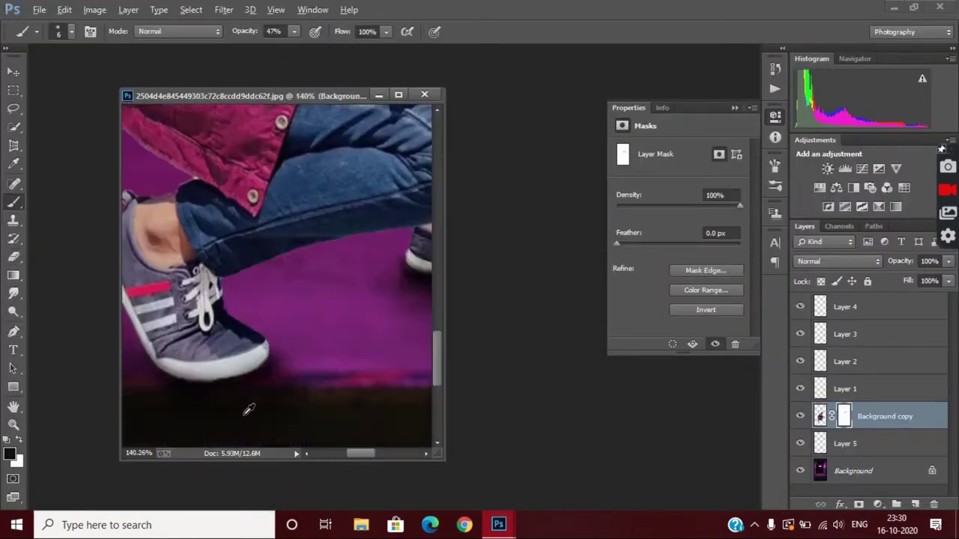
scroll(249, 410, down, 5)
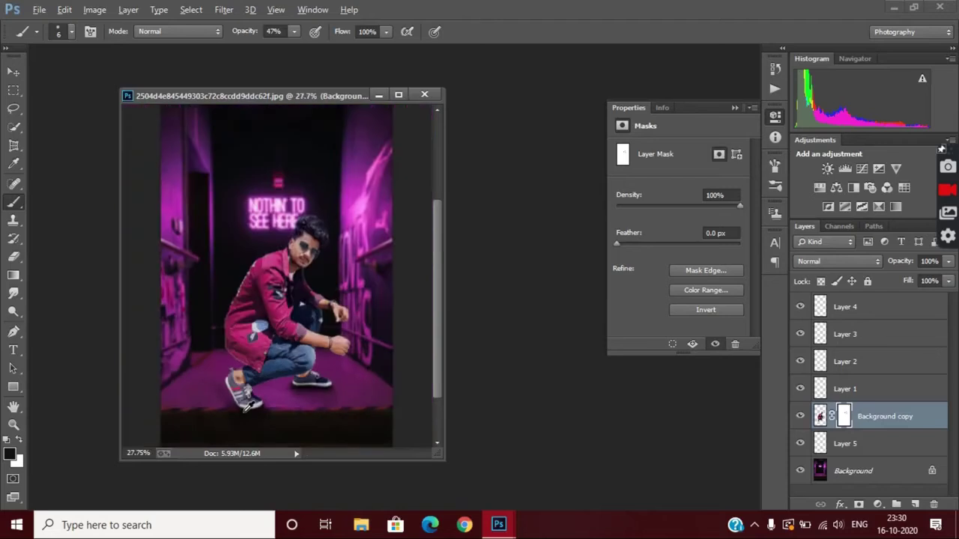
click(916, 505)
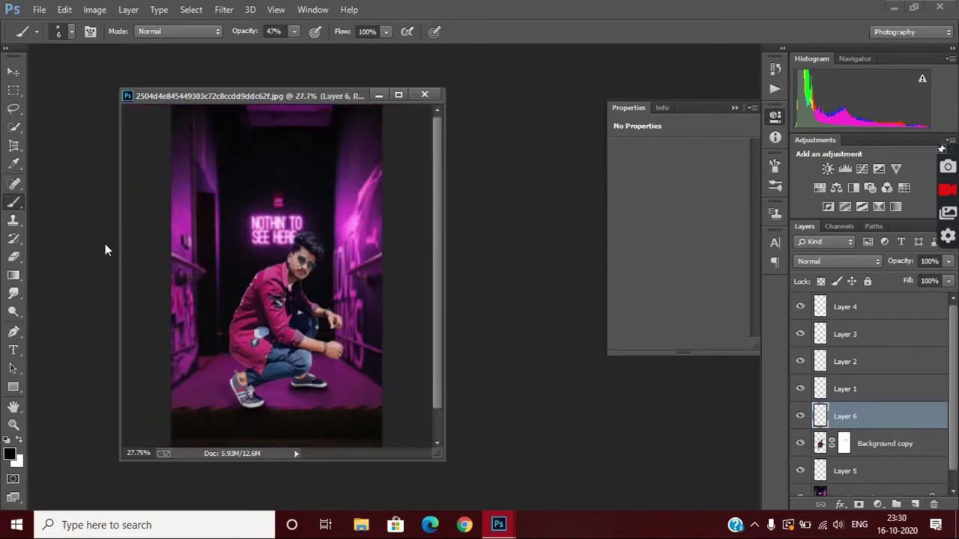
right_click(860, 421)
click(651, 142)
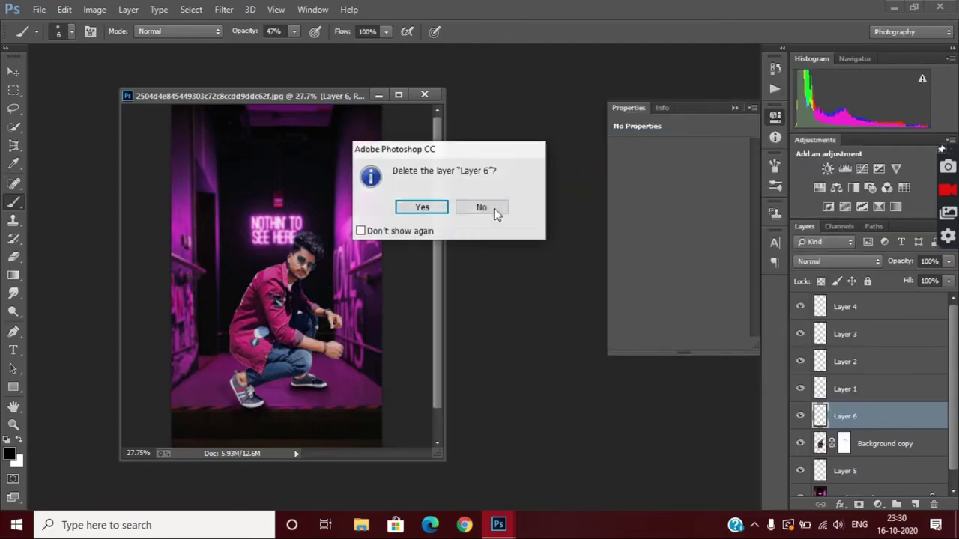
click(422, 208)
Step: Add a Hue/Saturation adjustment clipped to Background copy with Hue -10, Saturation +33 and Lightness +10
click(878, 505)
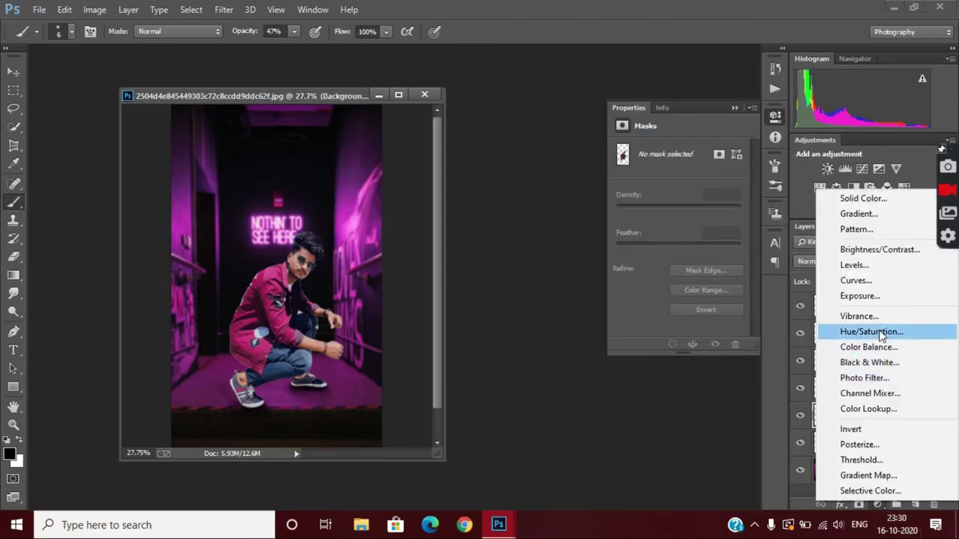
click(871, 332)
key(i)
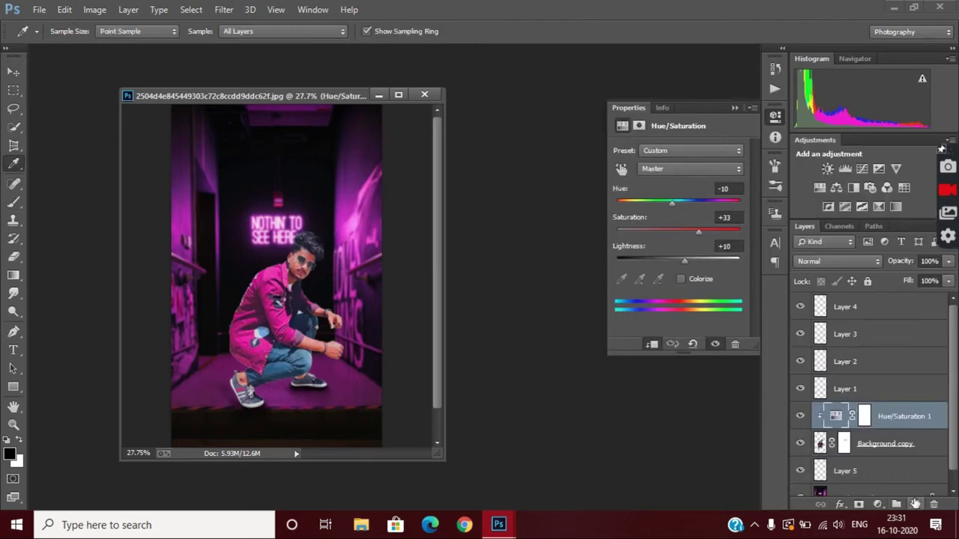
Step: Invert the Hue/Saturation 1 mask to black and prepare a white soft brush at 89 px
click(866, 417)
key(ctrl+i)
scroll(465, 267, up, 8)
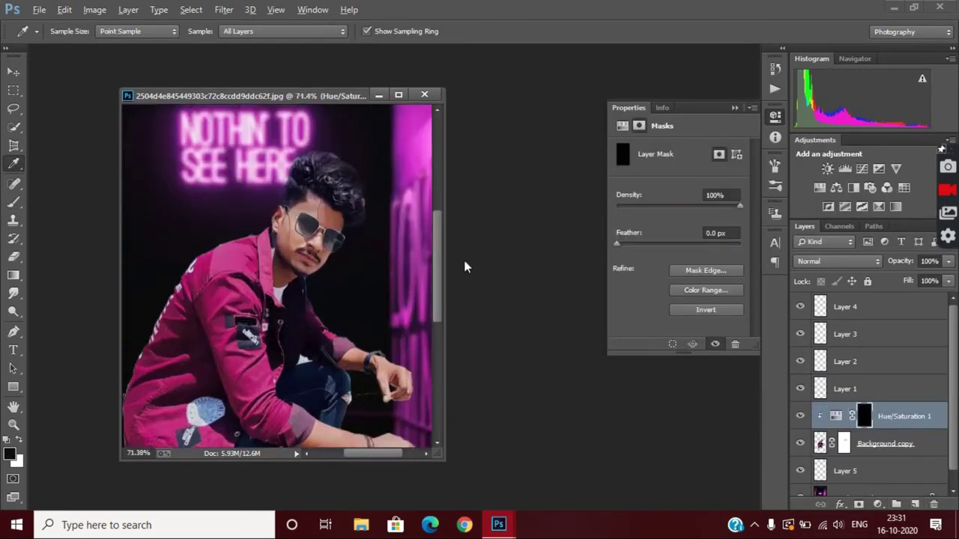
click(16, 202)
click(71, 31)
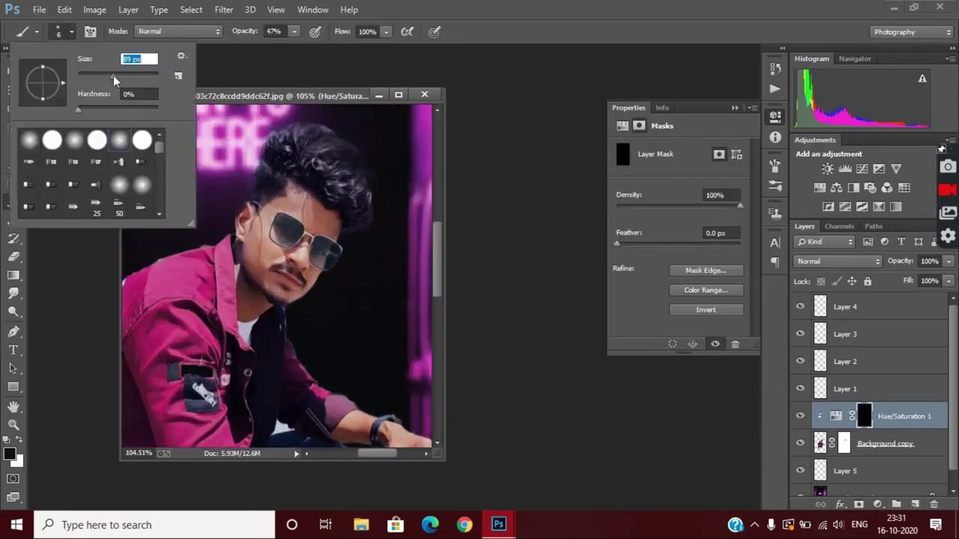
click(343, 209)
click(17, 440)
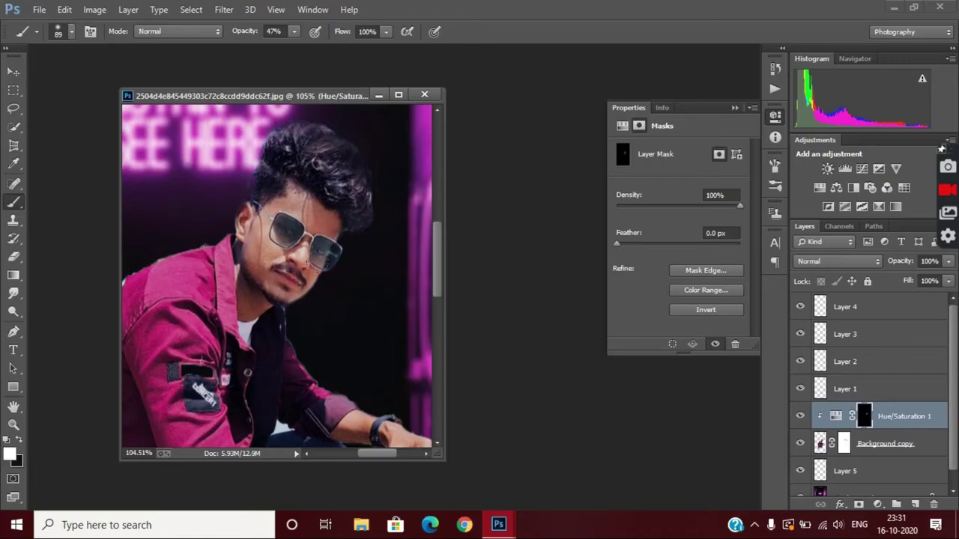
Step: Paint white at 47% opacity on the Hue/Saturation 1 mask over the man's skin and jacket edges
scroll(282, 277, down, 2)
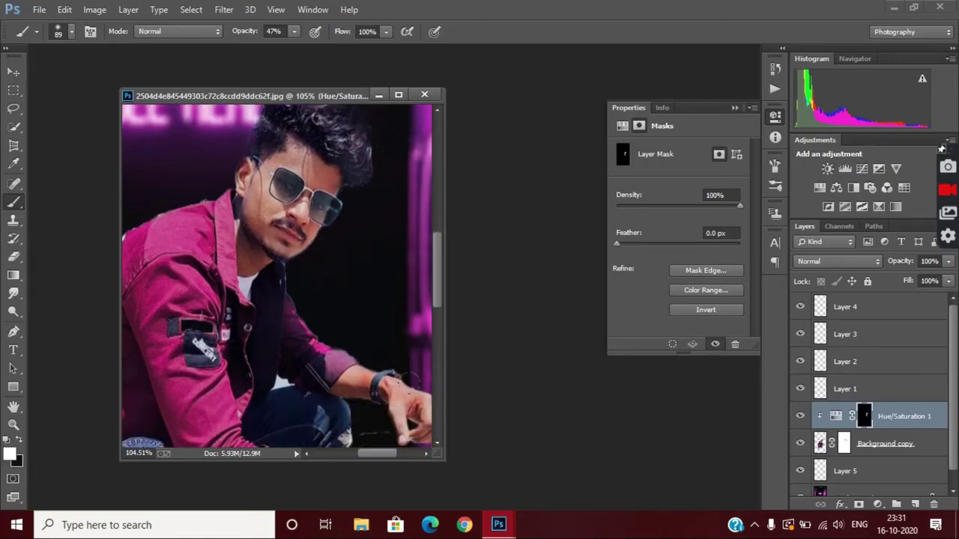
scroll(405, 383, down, 3)
scroll(397, 399, down, 3)
scroll(433, 384, up, 4)
scroll(378, 388, down, 3)
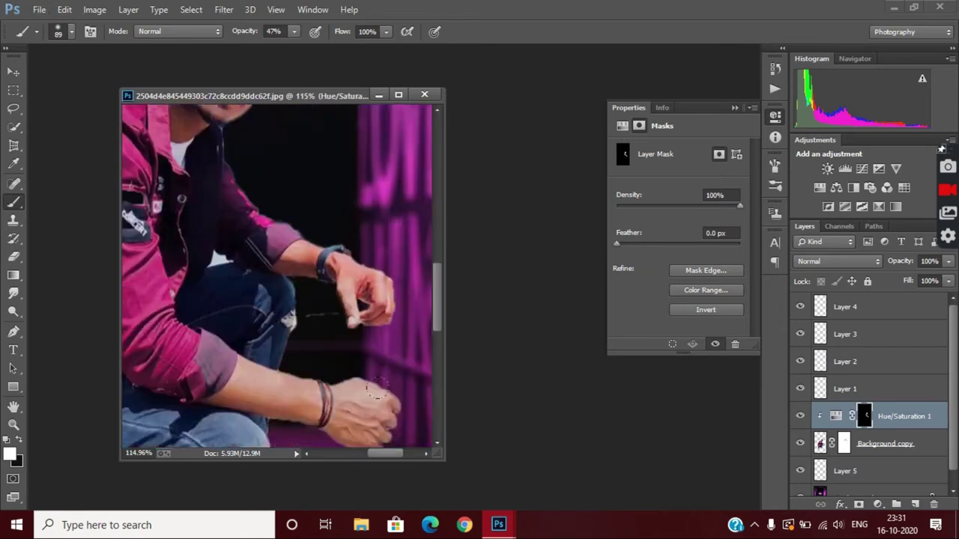
scroll(377, 388, down, 2)
scroll(356, 373, down, 4)
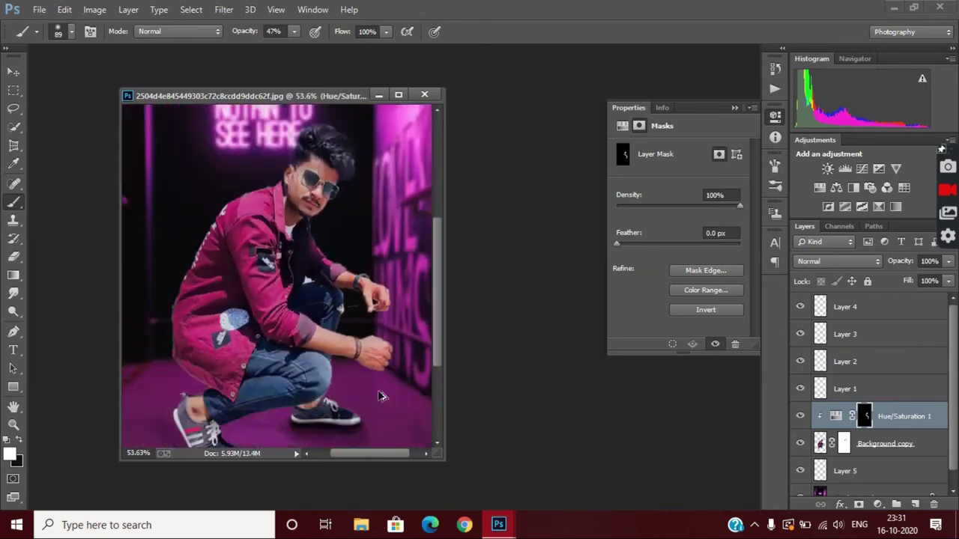
scroll(172, 263, up, 2)
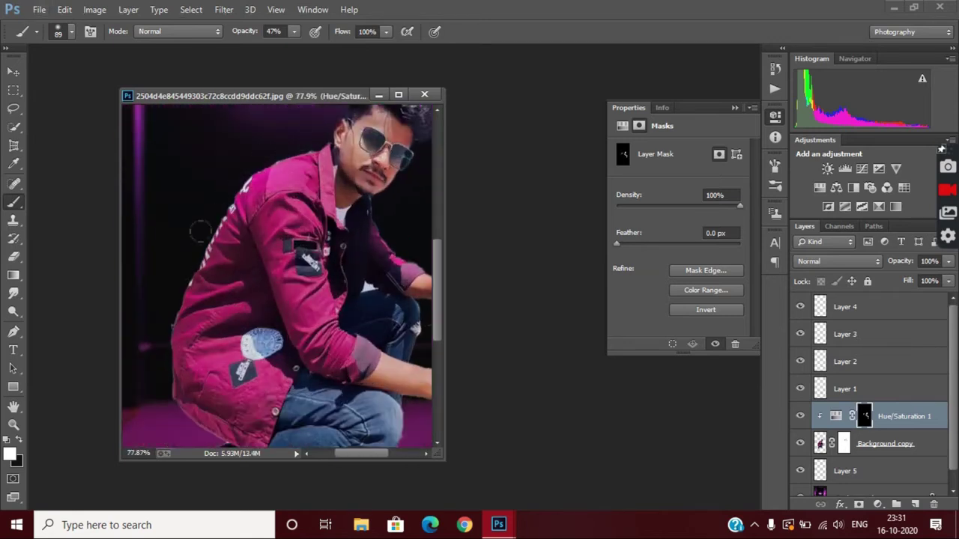
scroll(247, 273, down, 2)
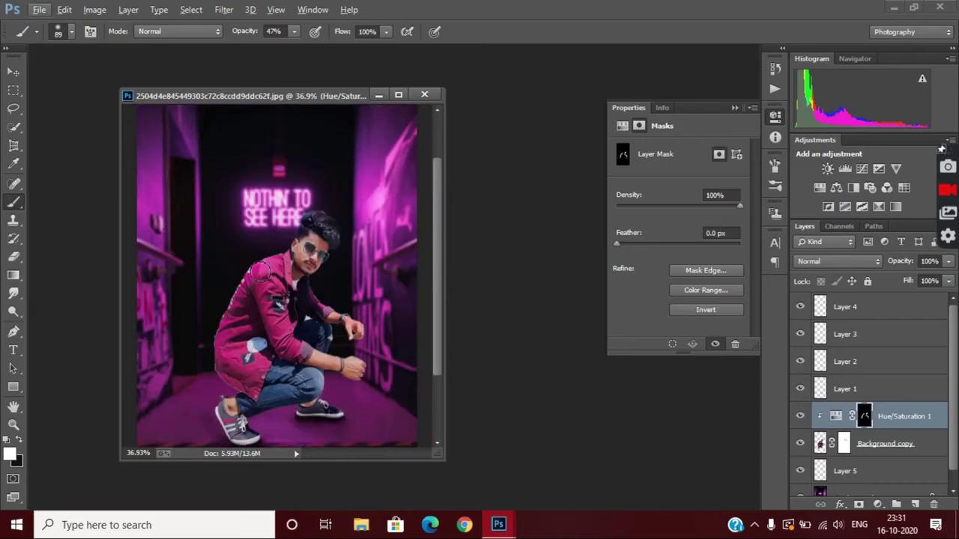
Step: Refine the outer edge of the man's hair on the Background copy mask with a 20 px black brush
scroll(247, 274, up, 1)
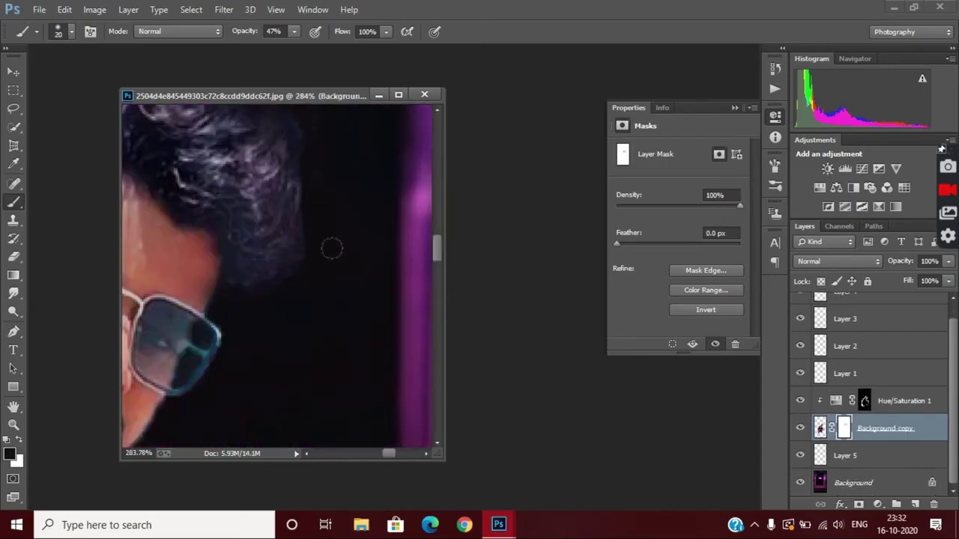
scroll(332, 249, up, 3)
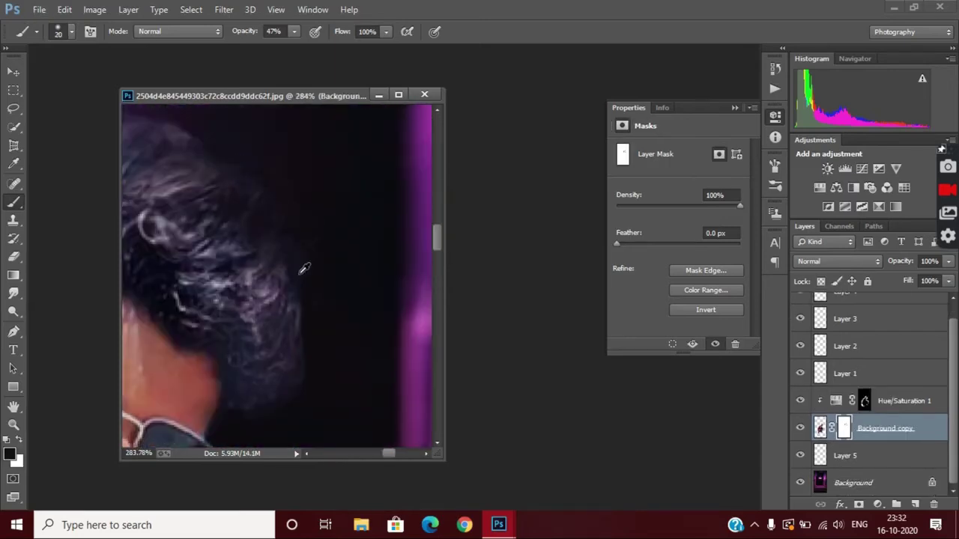
scroll(301, 274, down, 10)
scroll(349, 310, up, 4)
scroll(348, 310, down, 6)
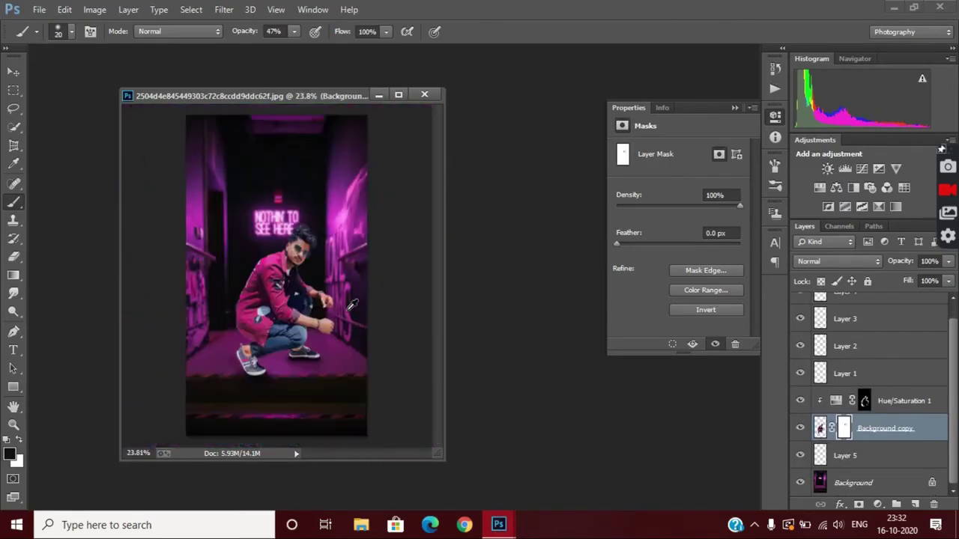
Step: Add a new layer clipped to Background copy and sample the bright purple from the corridor wall as foreground colour
scroll(351, 307, up, 3)
click(916, 504)
click(15, 167)
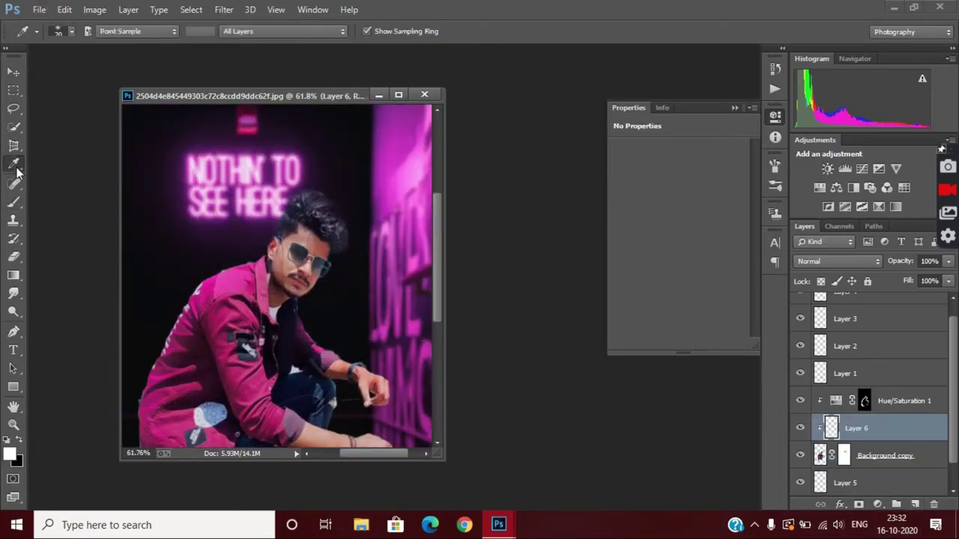
click(404, 299)
Step: Paint purple light along the man's hair, face, arms and knee on Layer 6 with an 87 px soft brush at 47% opacity
key(b)
click(62, 36)
click(102, 77)
drag(341, 223, 349, 240)
scroll(341, 240, down, 1)
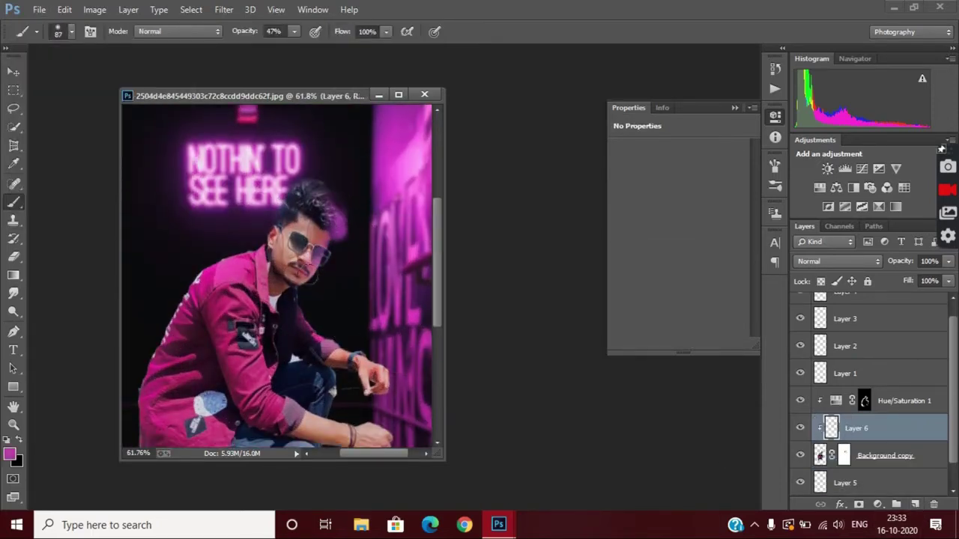
drag(304, 291, 374, 374)
scroll(365, 368, down, 1)
mouse_move(332, 349)
mouse_down()
mouse_move(332, 380)
mouse_move(317, 362)
mouse_move(309, 401)
mouse_move(276, 408)
mouse_up()
scroll(332, 381, down, 2)
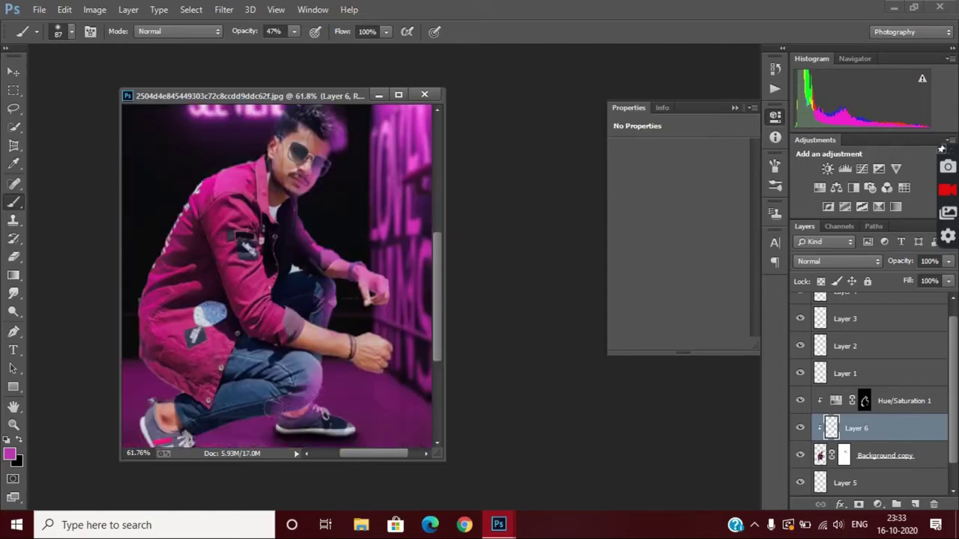
Step: Set Layer 6 to Screen blending at 21% opacity
click(837, 262)
click(809, 116)
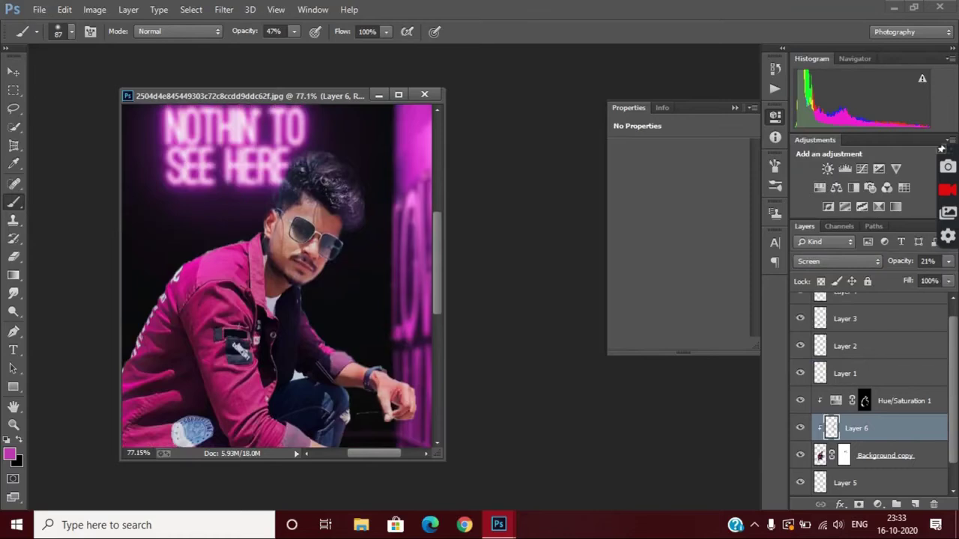
scroll(355, 208, down, 5)
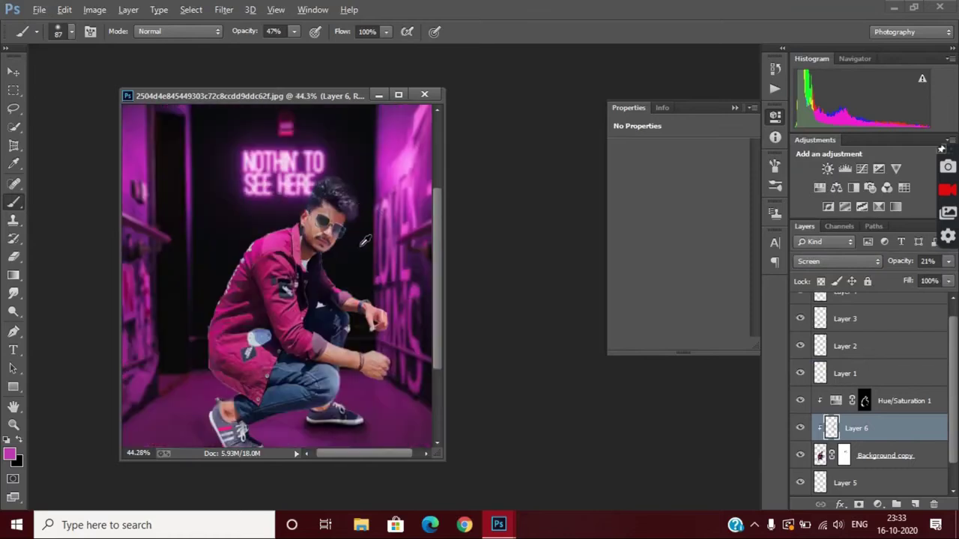
scroll(369, 301, up, 1)
scroll(367, 303, up, 4)
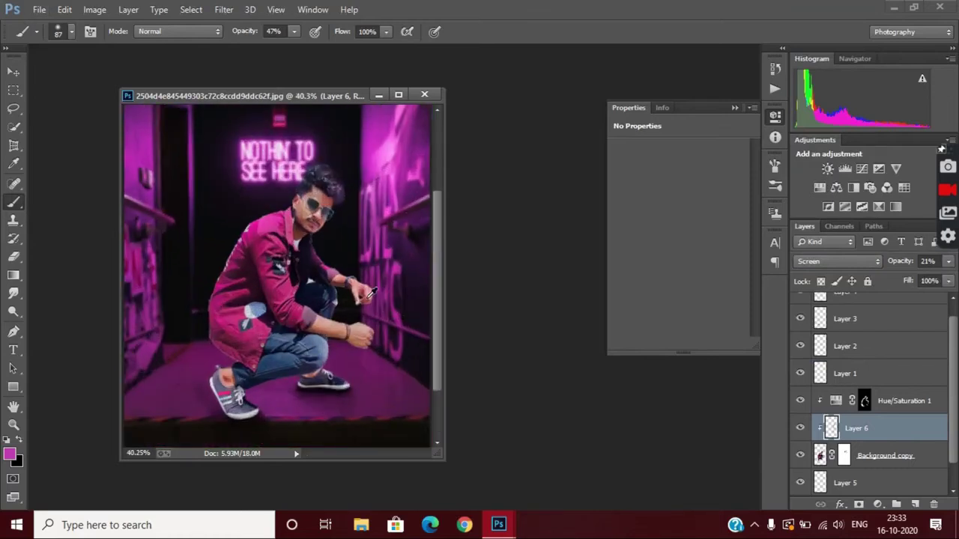
Step: Set the opacity of Layer 6 to 36% and check the purple light on the man
click(945, 262)
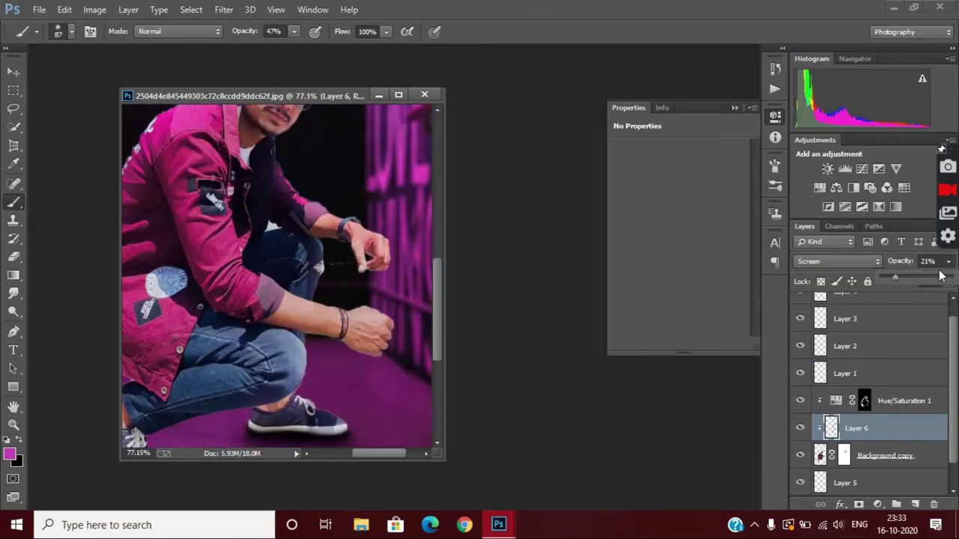
mouse_move(913, 279)
mouse_down()
mouse_move(924, 279)
mouse_move(907, 286)
mouse_up()
scroll(352, 162, up, 4)
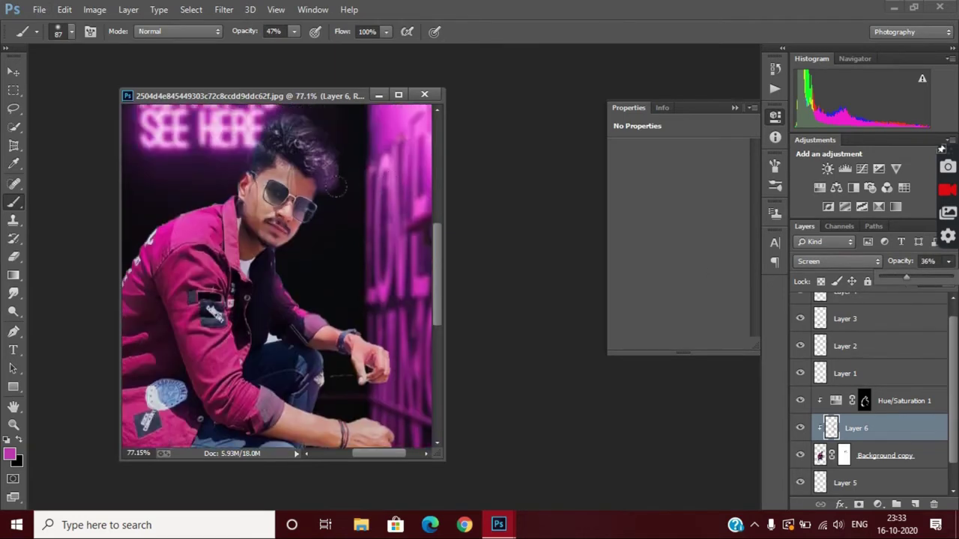
scroll(343, 193, up, 5)
scroll(320, 249, down, 12)
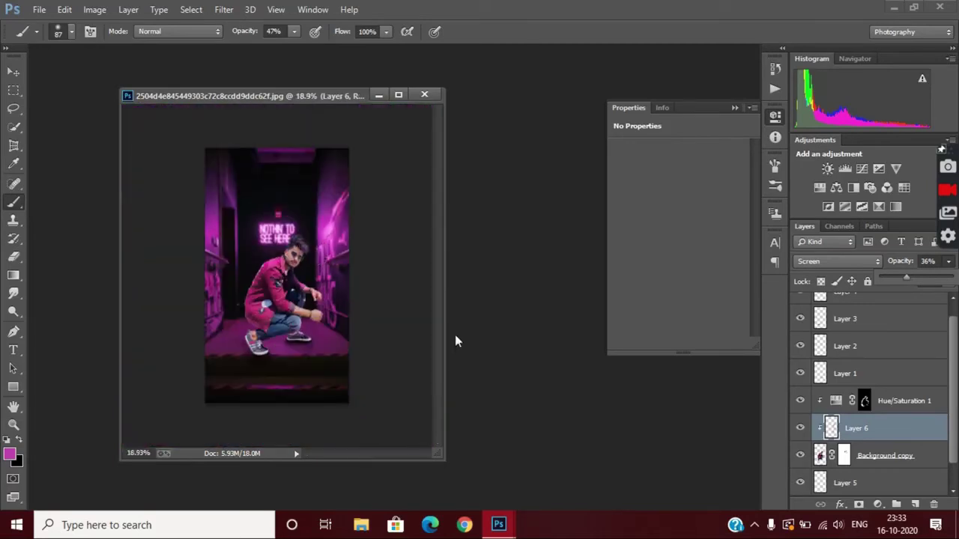
scroll(307, 318, up, 2)
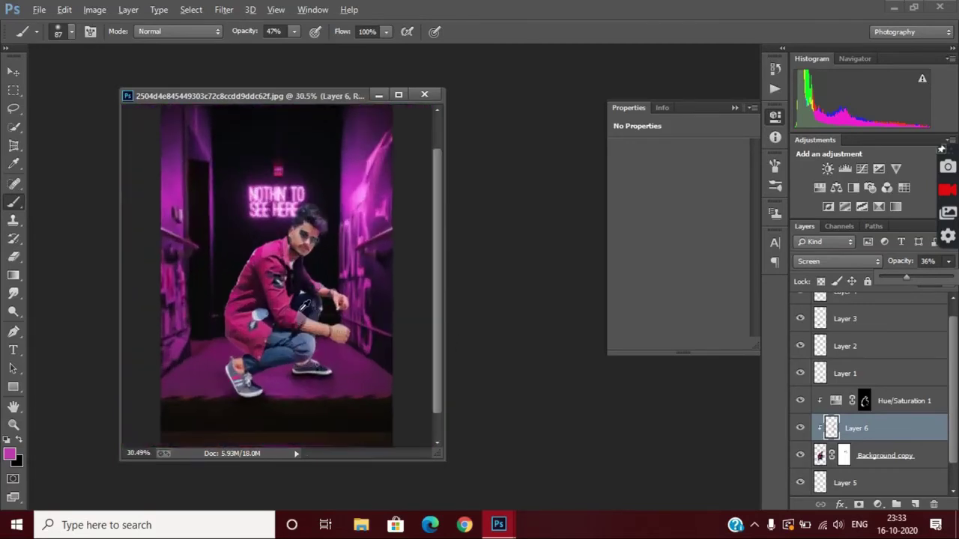
Step: Add a Curves adjustment clipped to Background copy that lifts the midtones and highlights, with a shadow point at input 43
click(896, 456)
click(879, 504)
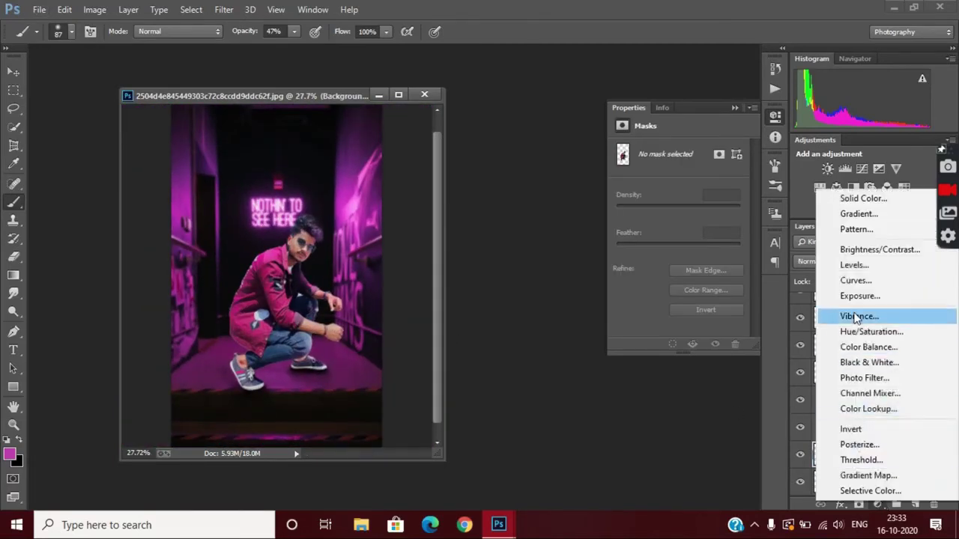
click(856, 280)
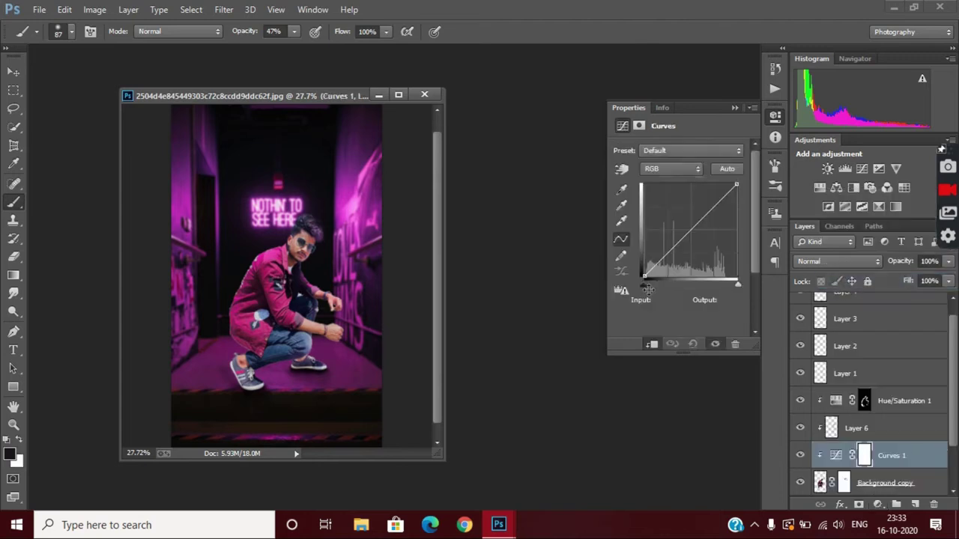
drag(692, 230, 717, 197)
mouse_move(656, 256)
mouse_down()
mouse_move(656, 243)
mouse_move(659, 256)
mouse_up()
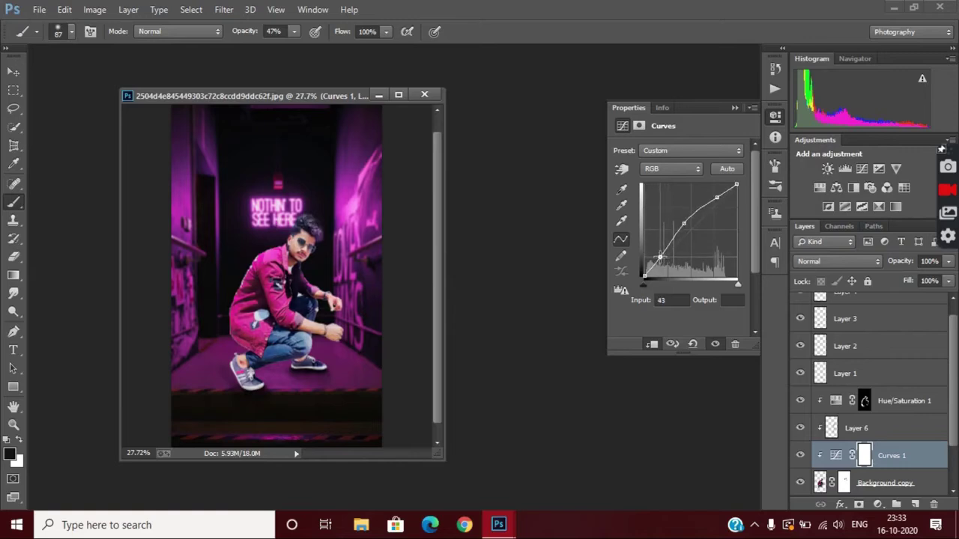
Step: Invert the Curves 1 mask to black and prepare a white soft brush at 27 px
scroll(304, 243, up, 10)
click(869, 459)
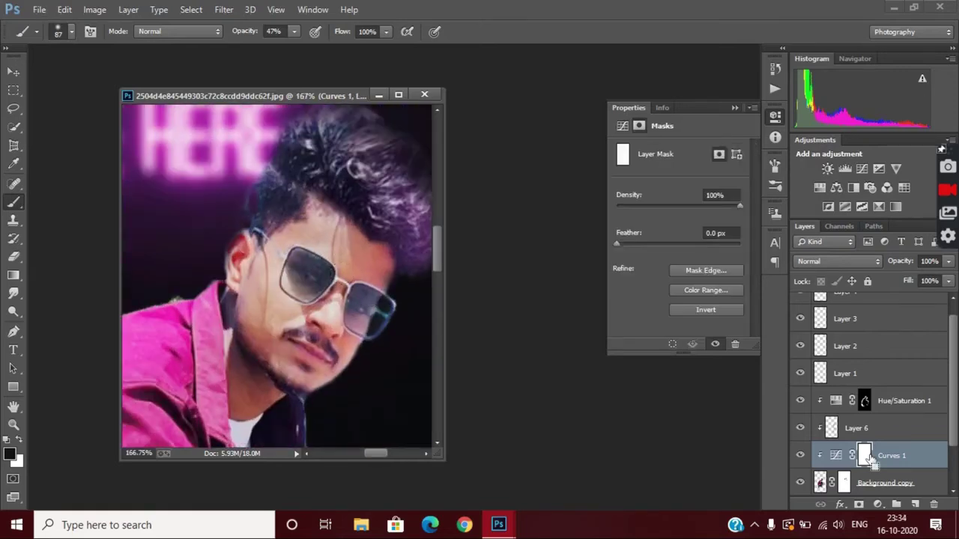
key(ctrl+i)
scroll(308, 241, up, 4)
click(21, 437)
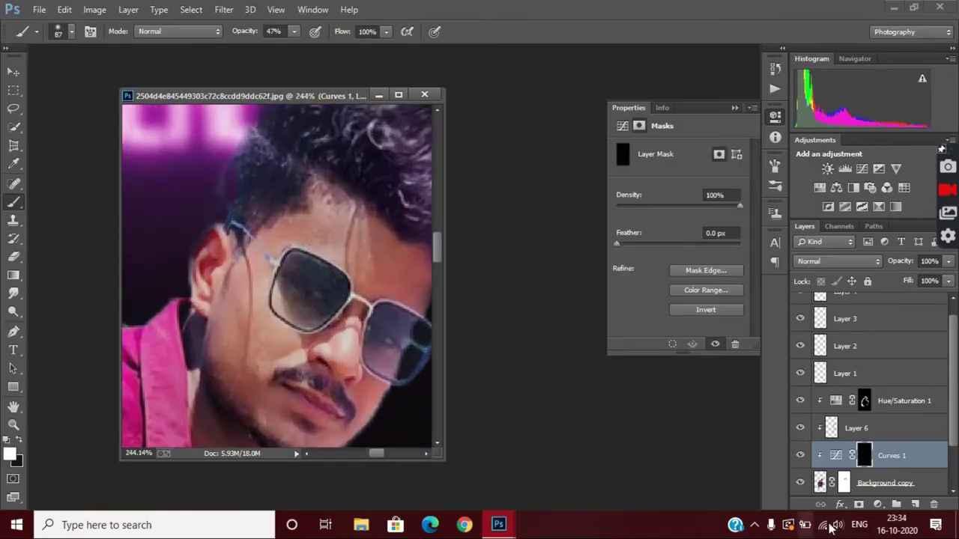
right_click(78, 60)
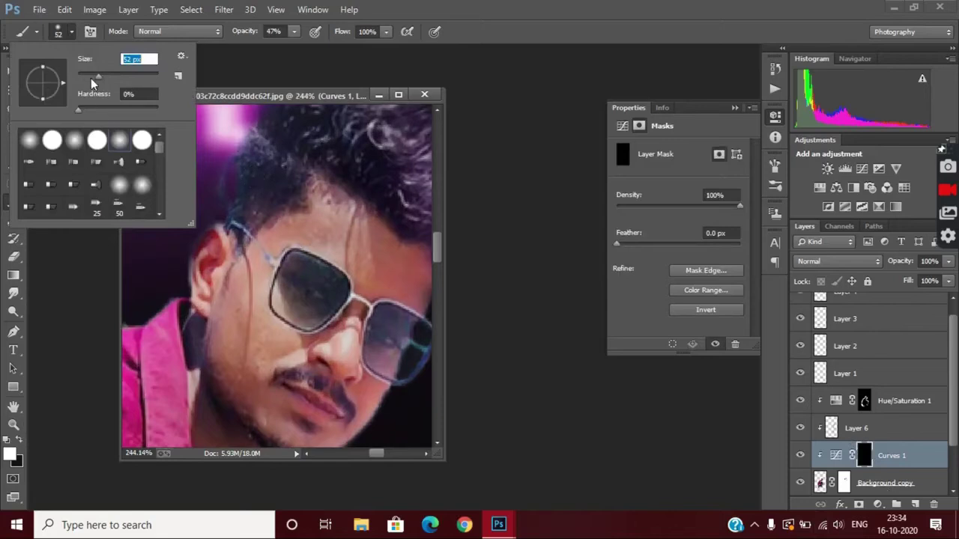
Step: Paint white at 47% opacity on the Curves 1 mask to brighten the man's forehead, cheeks, nose, chin and neck
mouse_move(338, 219)
mouse_down()
mouse_move(358, 238)
mouse_move(300, 218)
mouse_move(278, 238)
mouse_up()
mouse_move(231, 257)
mouse_down()
mouse_move(227, 334)
mouse_move(212, 259)
mouse_move(251, 322)
mouse_move(314, 258)
mouse_move(349, 270)
mouse_up()
scroll(218, 277, down, 3)
mouse_move(256, 324)
mouse_down()
mouse_move(272, 348)
mouse_move(314, 372)
mouse_move(356, 342)
mouse_move(360, 317)
mouse_up()
mouse_move(348, 258)
mouse_down()
mouse_move(386, 199)
mouse_move(401, 223)
mouse_up()
drag(357, 183, 364, 196)
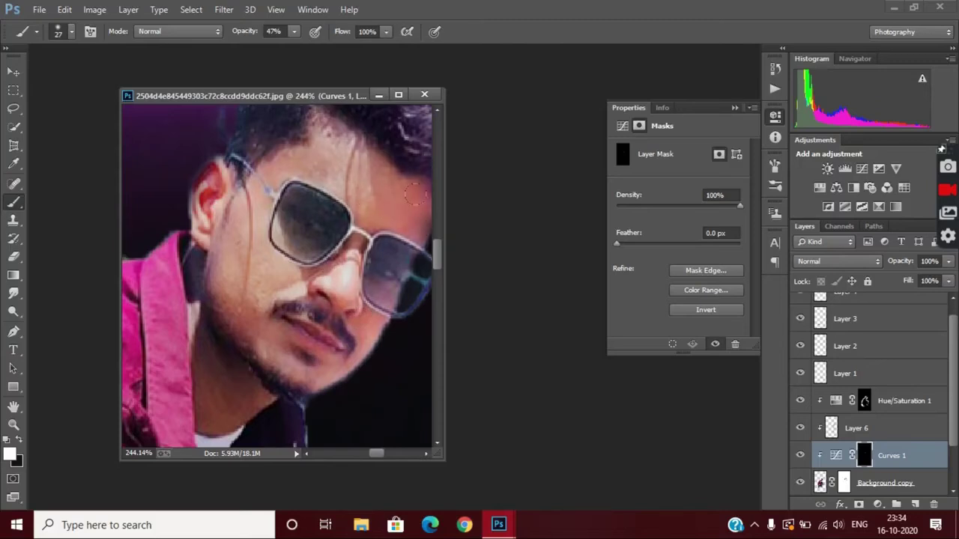
scroll(359, 250, down, 2)
drag(312, 250, 356, 274)
drag(188, 288, 235, 375)
scroll(262, 352, down, 5)
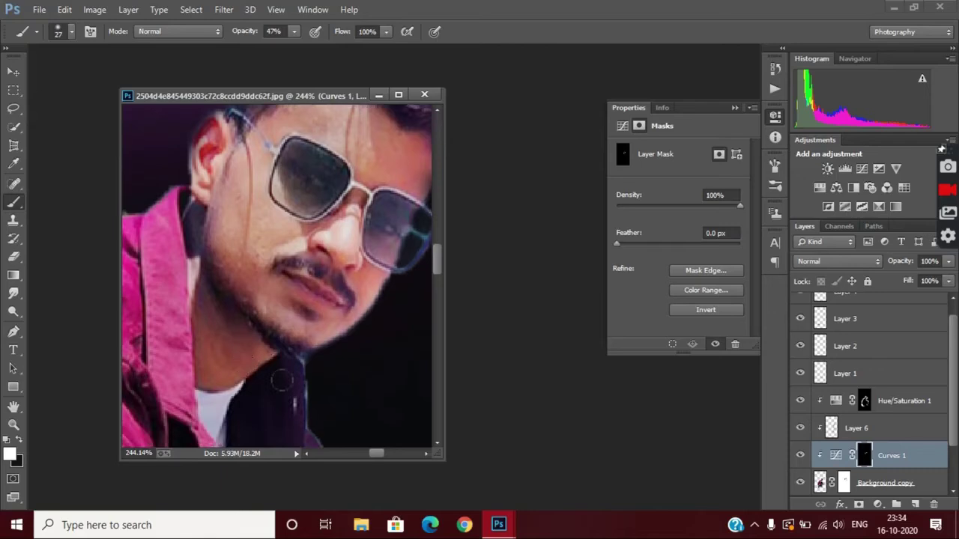
Step: Paint white on the Curves 1 mask to brighten the man's forearms and hands
scroll(333, 370, up, 4)
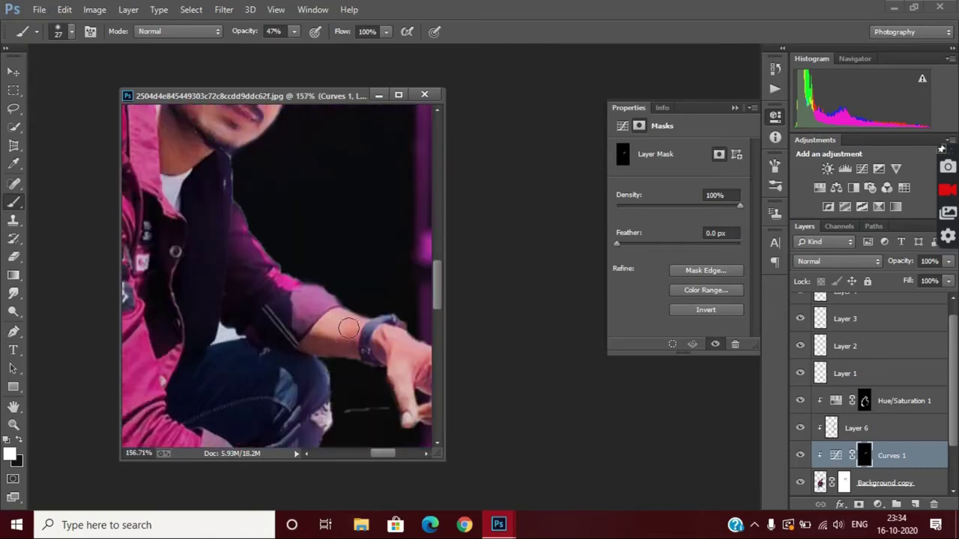
scroll(396, 355, down, 5)
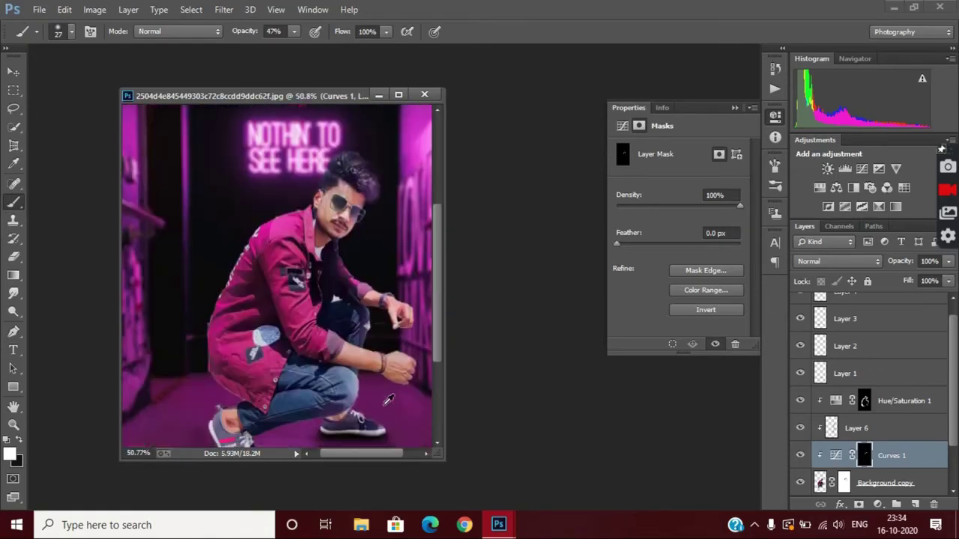
scroll(364, 323, up, 4)
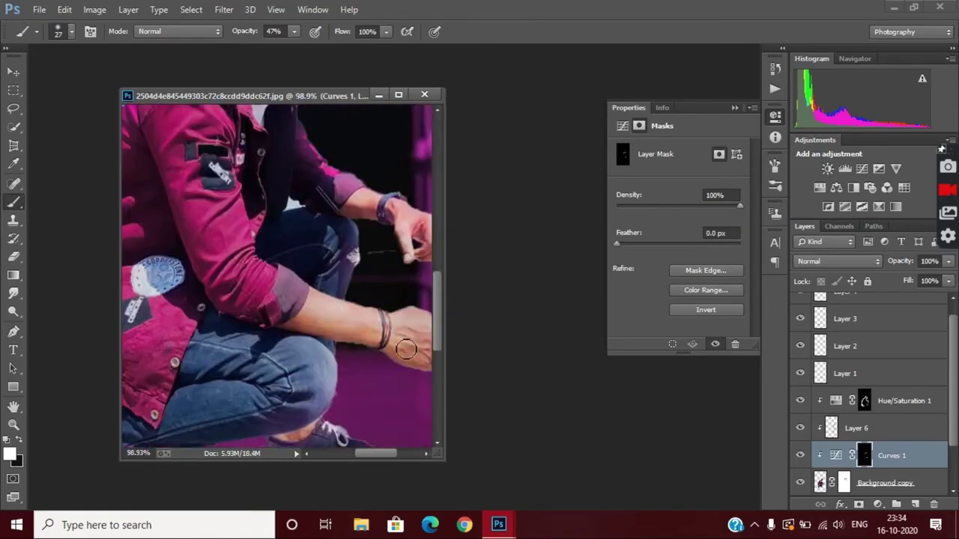
scroll(425, 364, down, 2)
scroll(426, 364, down, 4)
Step: Open the Background copy layer in Liquify and set the Forward Warp brush size to 34
scroll(405, 300, up, 4)
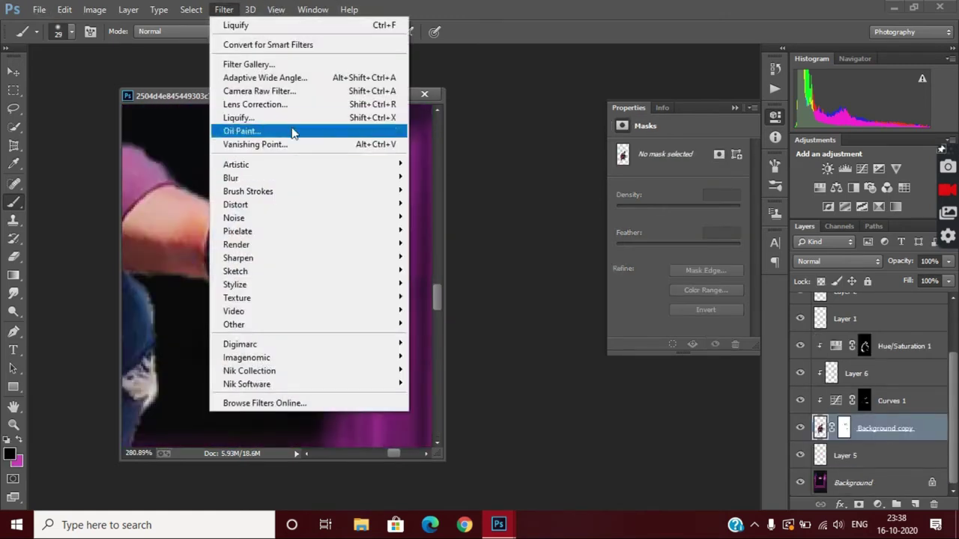
click(300, 119)
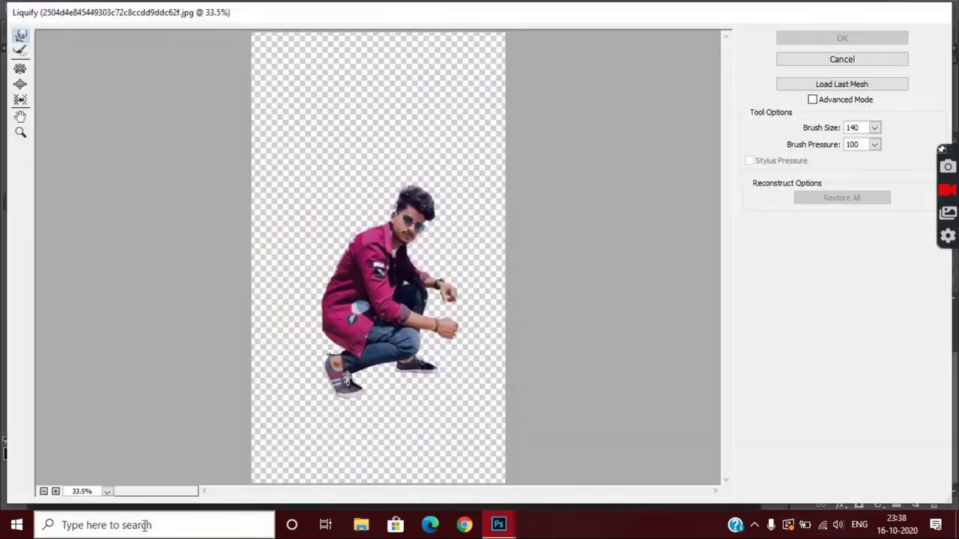
click(56, 492)
click(57, 491)
click(57, 491)
click(57, 492)
scroll(670, 397, down, 3)
drag(560, 493, 593, 501)
scroll(593, 506, down, 3)
click(875, 128)
drag(462, 496, 469, 495)
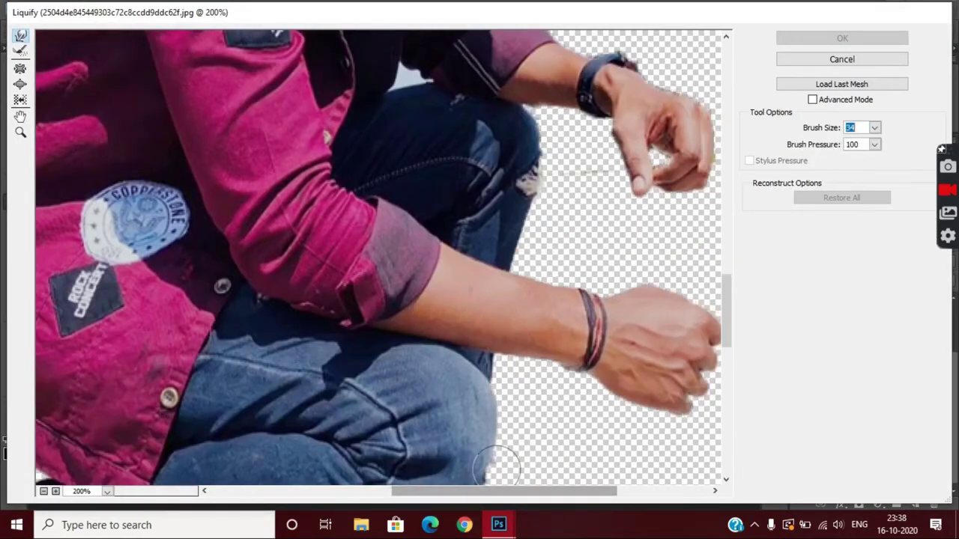
Step: Warp the outlines of the knee, arms, hands and hair to smooth the man's edges, and apply Liquify
scroll(504, 464, down, 3)
drag(526, 263, 508, 258)
drag(539, 495, 550, 497)
scroll(550, 504, up, 3)
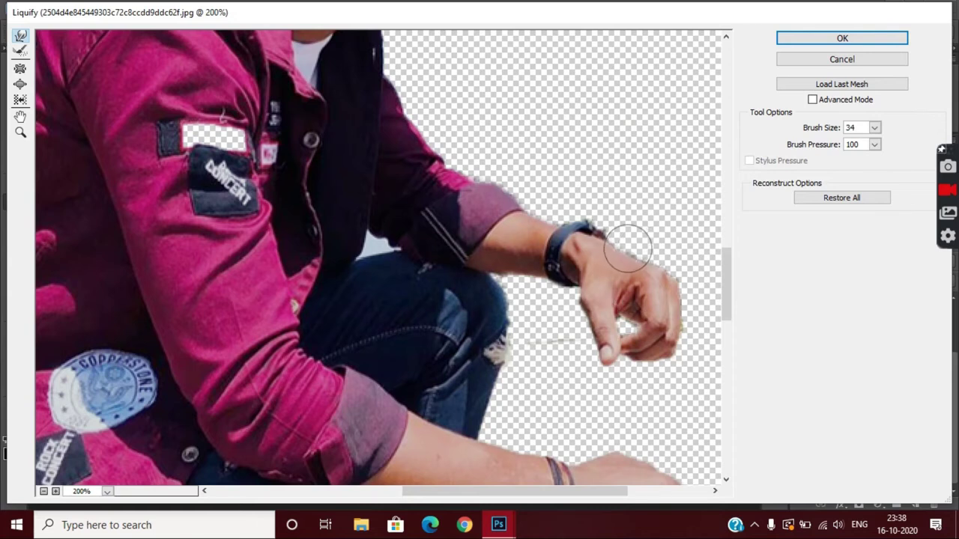
scroll(634, 375, down, 3)
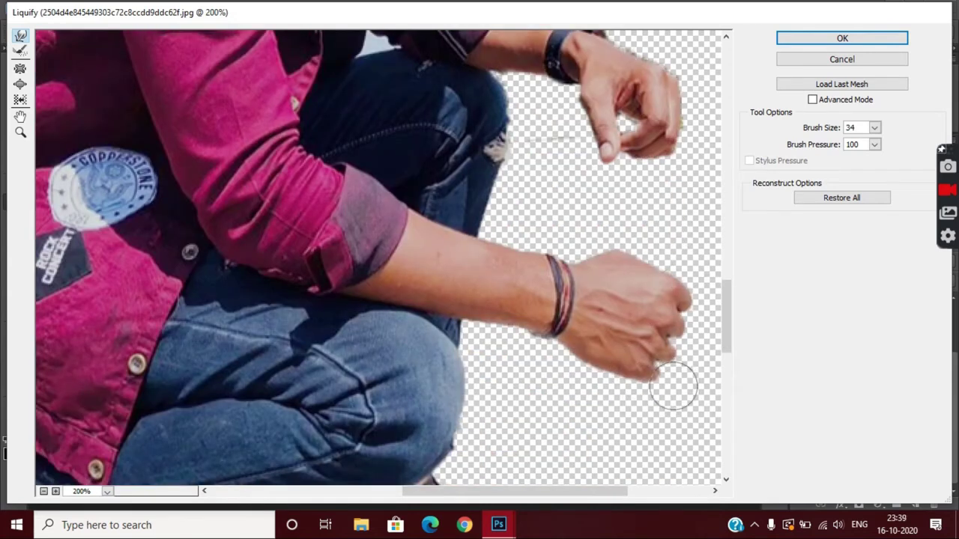
scroll(645, 300, up, 2)
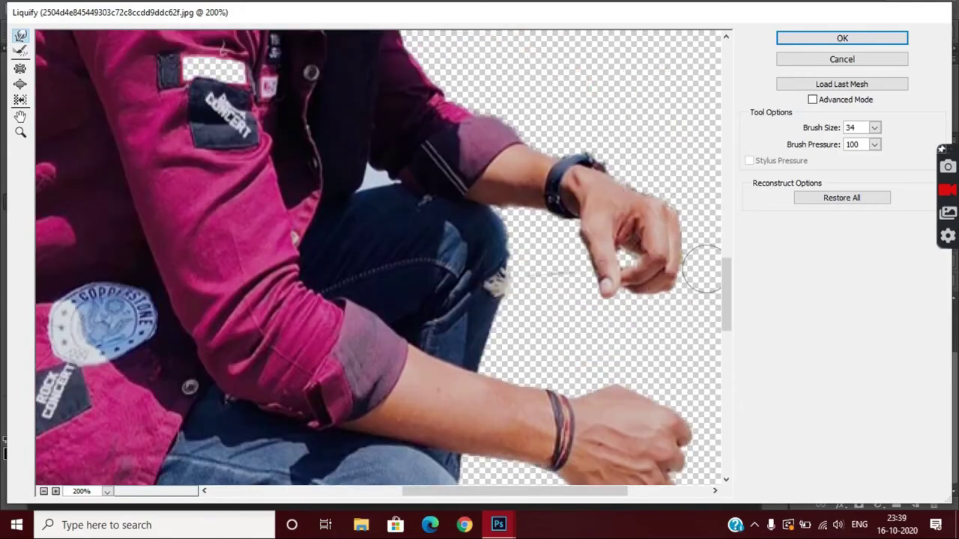
scroll(551, 144, up, 4)
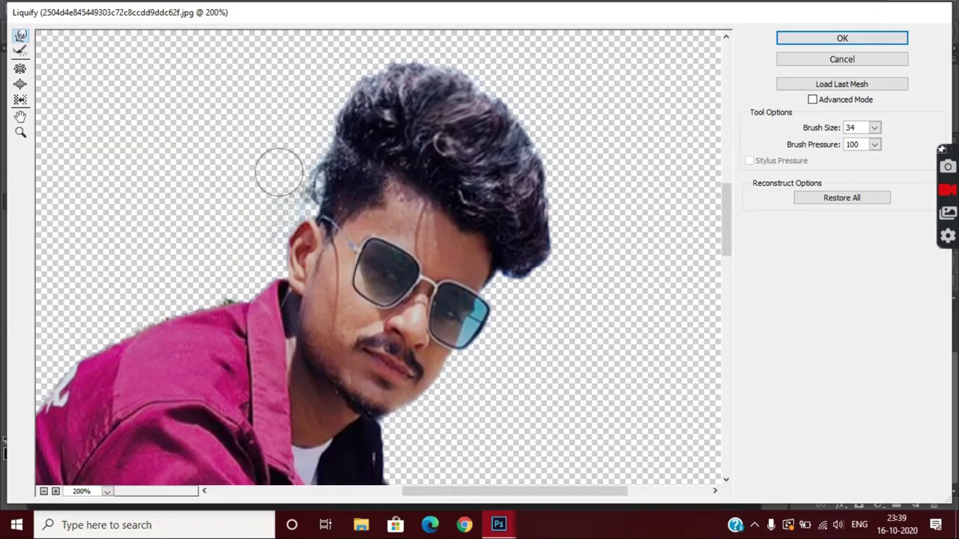
scroll(535, 129, up, 3)
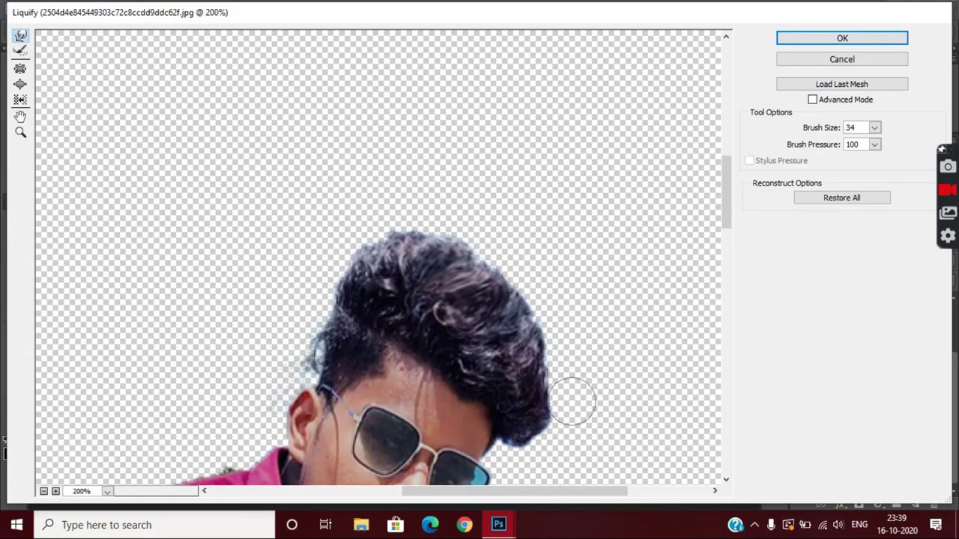
click(886, 39)
Step: Paint on the Background copy mask at 45% opacity to refine the cut-out edge around the hand with the watch
scroll(285, 198, down, 4)
scroll(297, 234, up, 6)
click(840, 436)
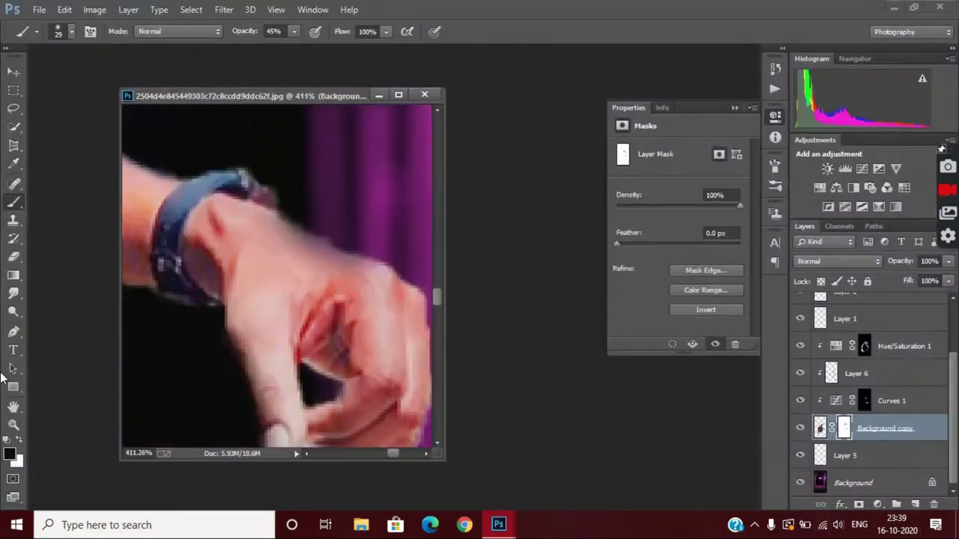
scroll(246, 220, up, 2)
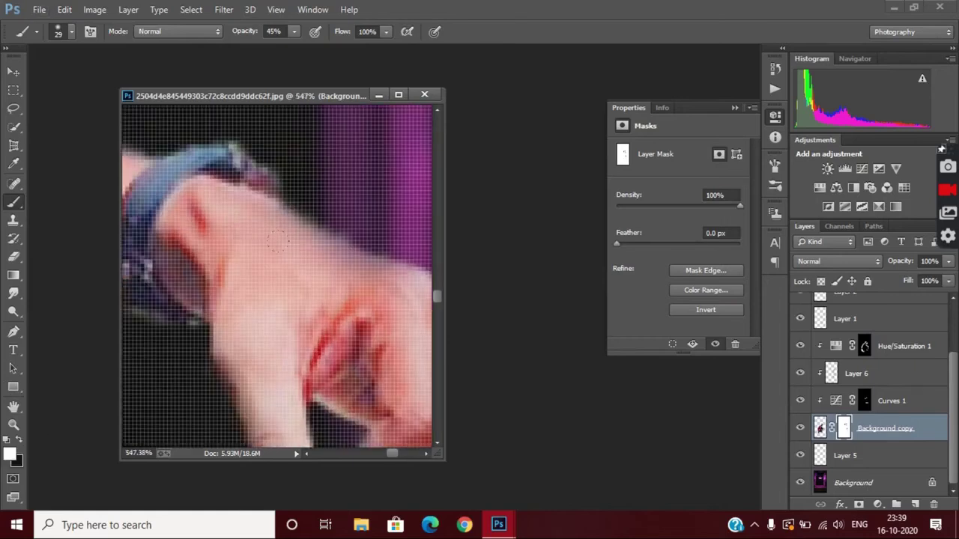
scroll(355, 272, down, 10)
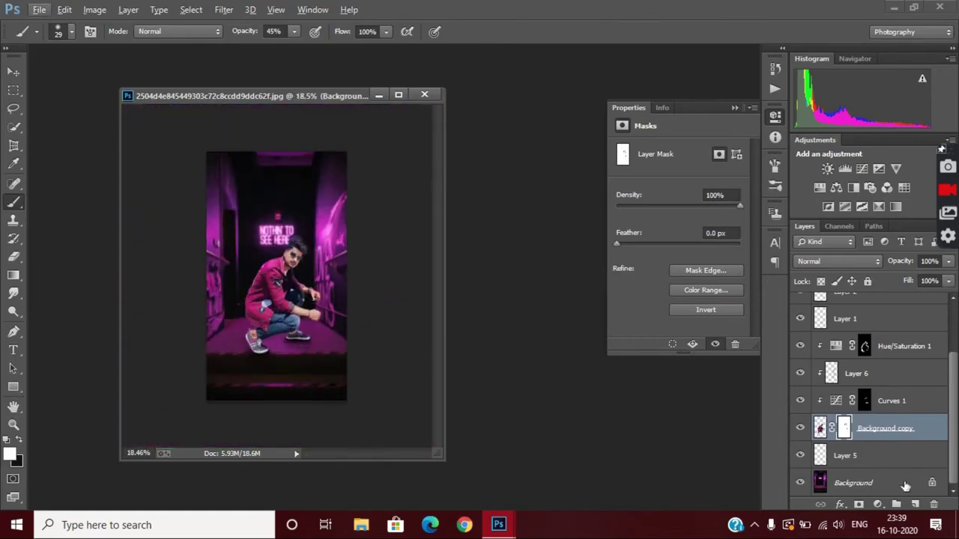
Step: Add a Vibrance adjustment clipped to Background copy with Vibrance at +16
click(878, 504)
click(847, 313)
drag(678, 163, 696, 192)
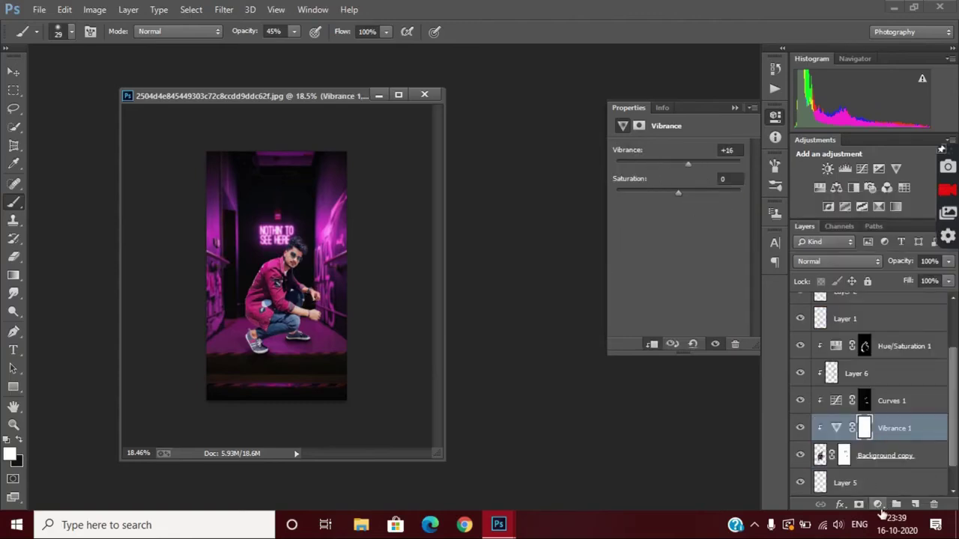
scroll(869, 485, down, 1)
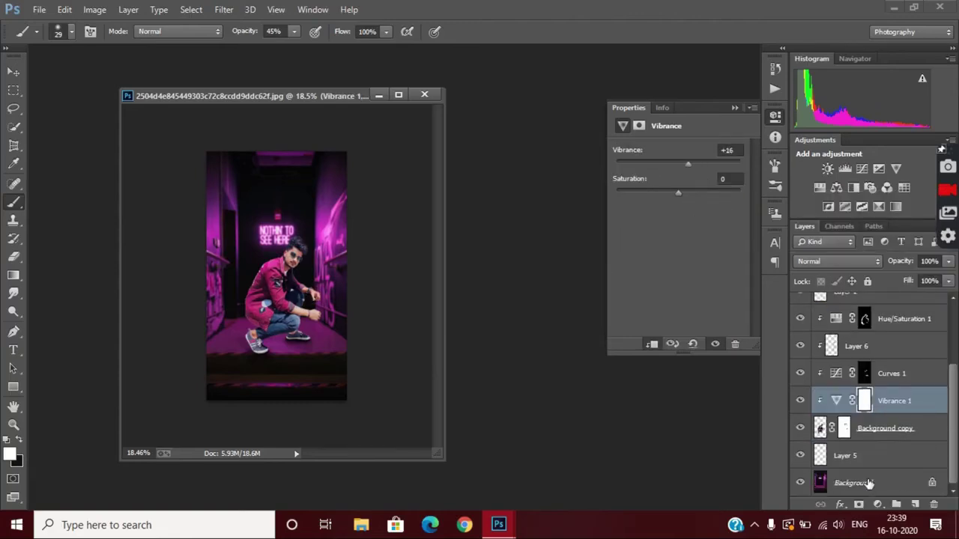
click(867, 484)
click(877, 505)
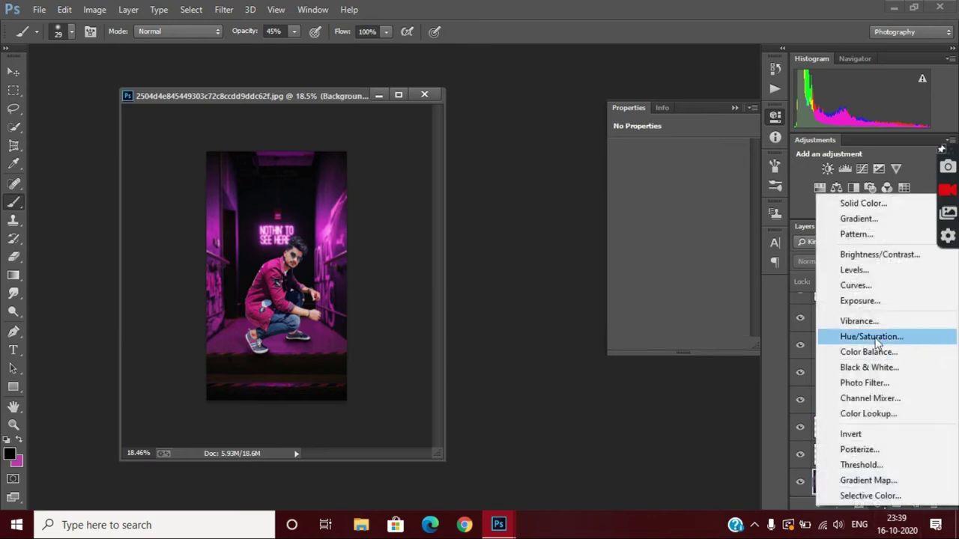
click(679, 471)
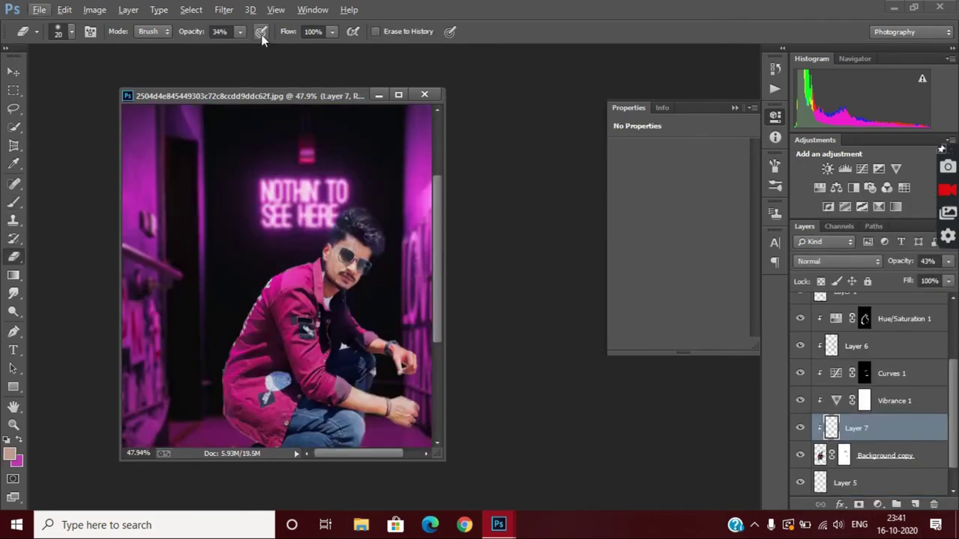
Step: Reshape the man's hair outline on the Background copy layer in Liquify with the size 34 warp brush, and apply it
click(224, 9)
key(Escape)
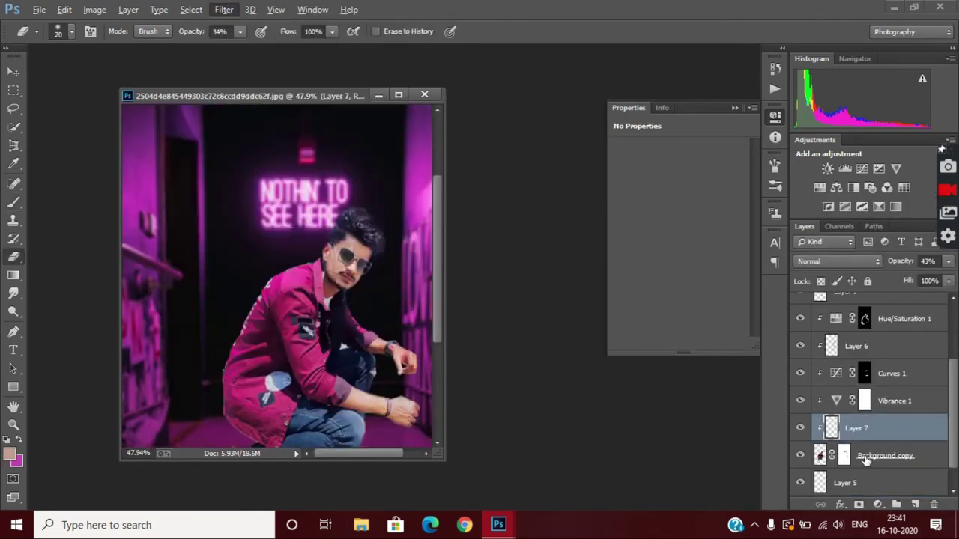
click(865, 457)
click(224, 9)
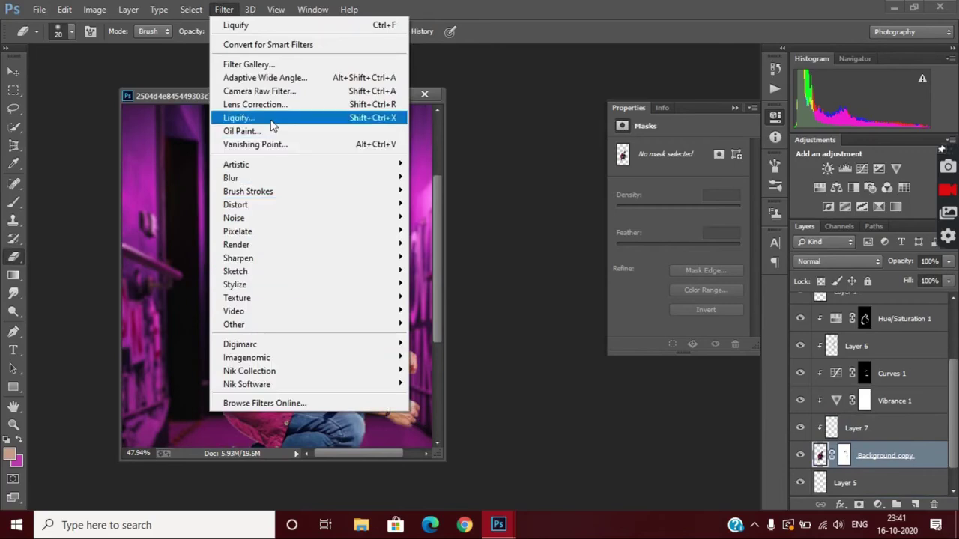
click(240, 118)
click(56, 493)
click(56, 492)
click(55, 492)
click(55, 492)
scroll(607, 343, up, 7)
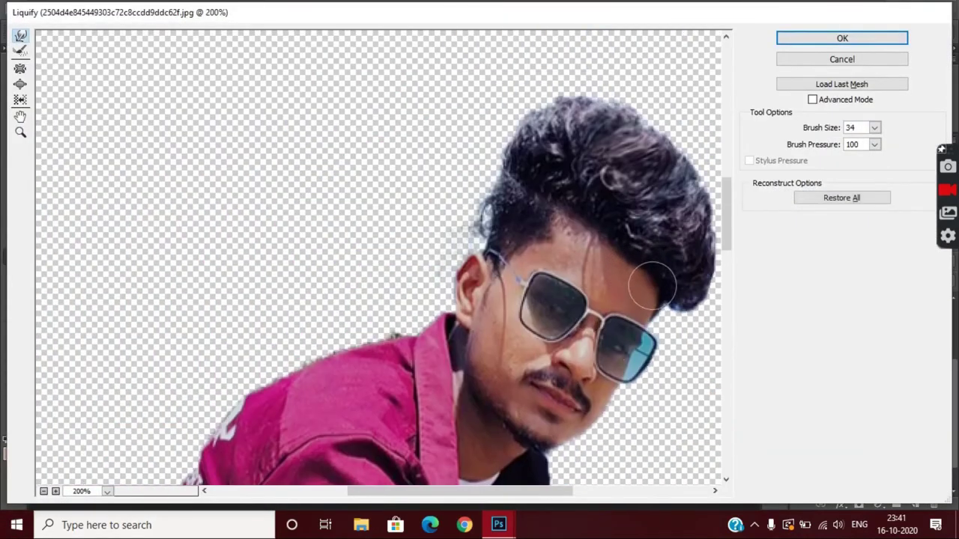
click(841, 36)
Step: Duplicate the Background copy layer and switch to the Mixer Brush for skin smoothing
scroll(370, 247, up, 5)
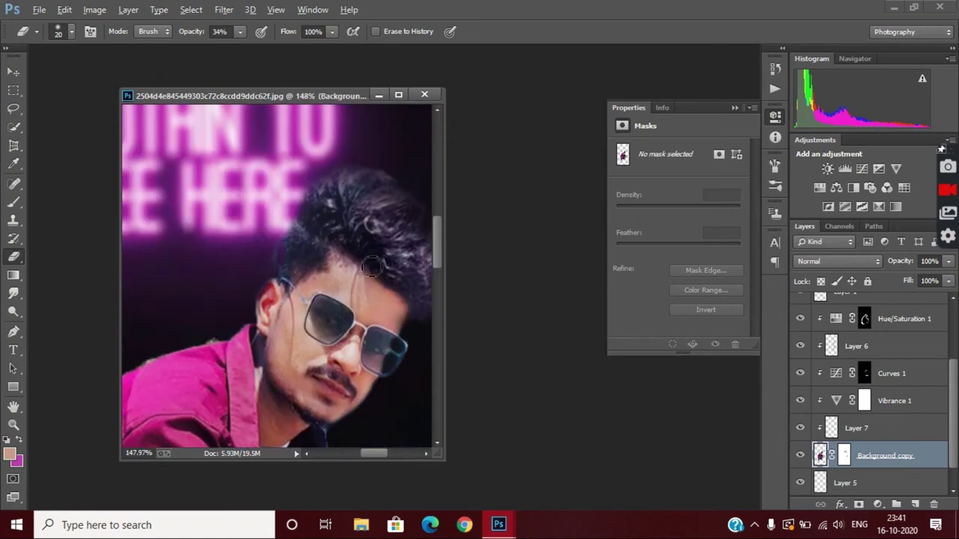
scroll(371, 266, down, 4)
scroll(334, 301, up, 4)
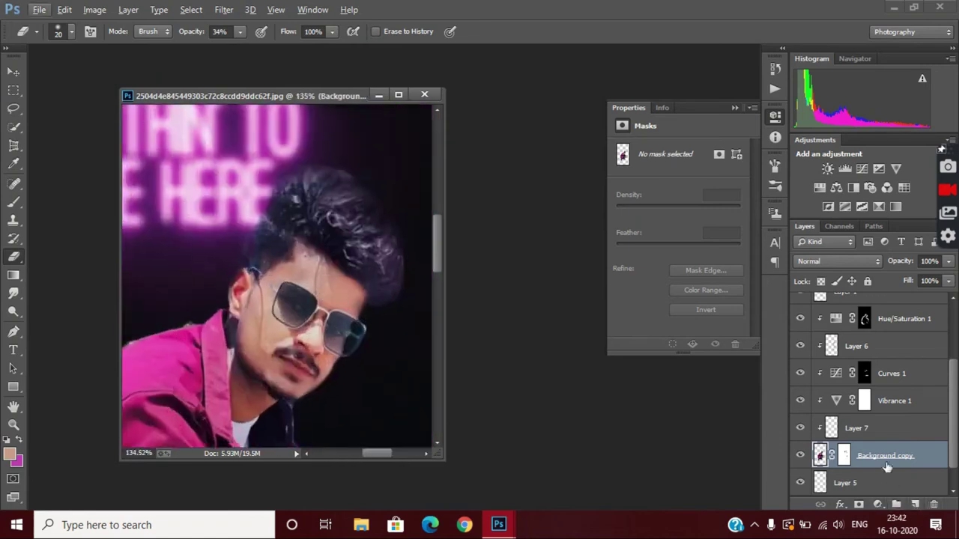
key(ctrl+j)
right_click(15, 204)
click(71, 239)
scroll(254, 316, up, 3)
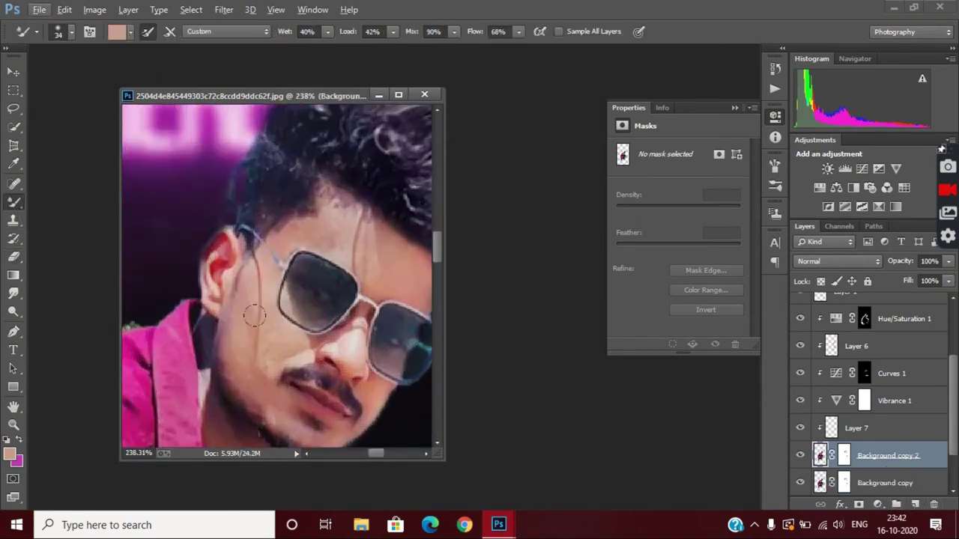
Step: Blend the skin of the cheek, forehead and jaw on Background copy 2 with the 34 px Mixer Brush, smoothing out the stray hair strands
mouse_move(250, 340)
mouse_down()
mouse_move(242, 372)
mouse_move(247, 313)
mouse_move(267, 287)
mouse_move(245, 276)
mouse_move(246, 261)
mouse_move(259, 298)
mouse_up()
mouse_move(288, 238)
mouse_down()
mouse_move(327, 219)
mouse_move(381, 267)
mouse_move(338, 188)
mouse_up()
drag(370, 454, 375, 454)
mouse_move(320, 287)
mouse_down()
mouse_move(342, 276)
mouse_move(328, 244)
mouse_up()
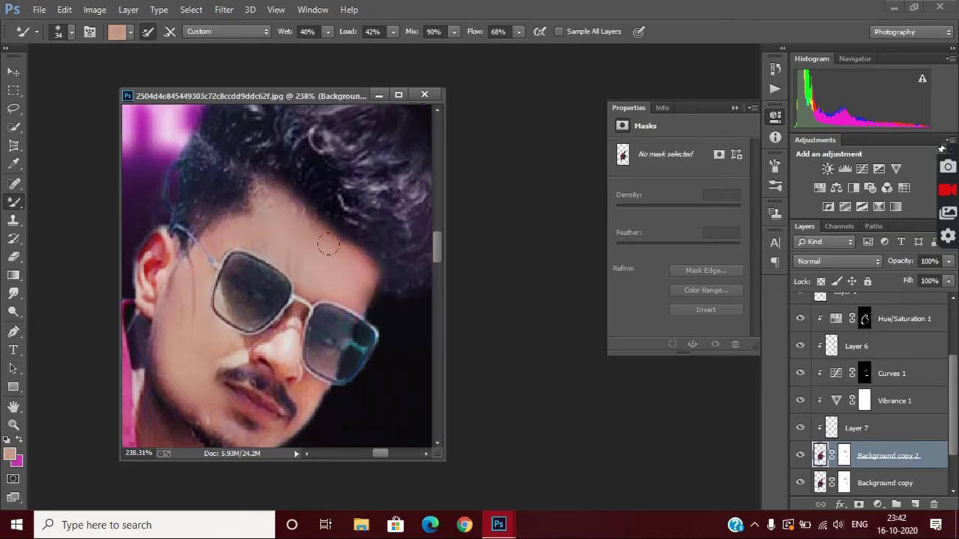
mouse_move(184, 310)
mouse_down()
mouse_move(177, 364)
mouse_move(169, 317)
mouse_up()
scroll(204, 332, down, 1)
mouse_move(216, 376)
mouse_down()
mouse_move(247, 405)
mouse_move(267, 392)
mouse_up()
Step: Reduce the Mixer Brush to 19 px and smooth the skin around the nose and upper lip
click(71, 32)
click(85, 80)
mouse_move(267, 318)
mouse_down()
mouse_move(284, 302)
mouse_move(263, 315)
mouse_move(290, 299)
mouse_move(289, 330)
mouse_move(292, 290)
mouse_up()
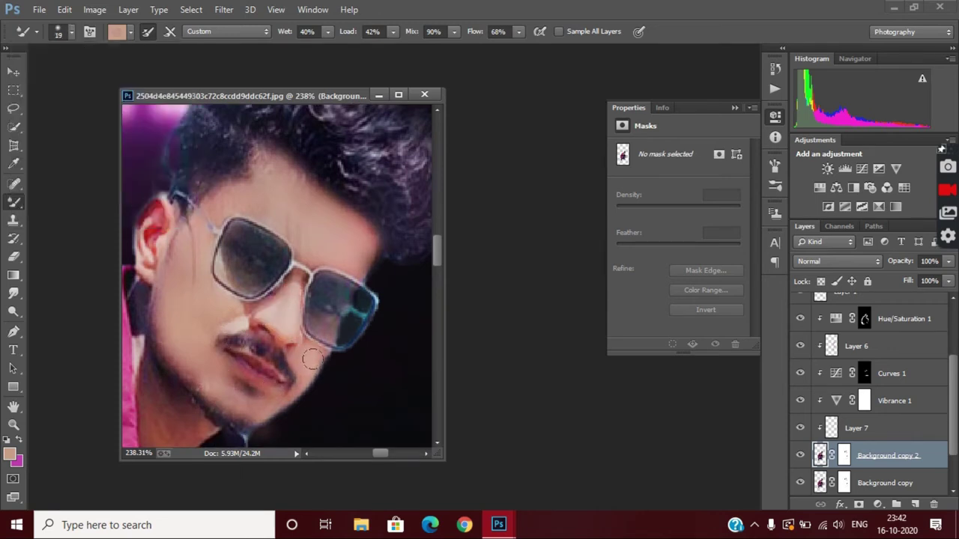
drag(276, 331, 271, 333)
scroll(260, 384, down, 2)
scroll(315, 363, down, 3)
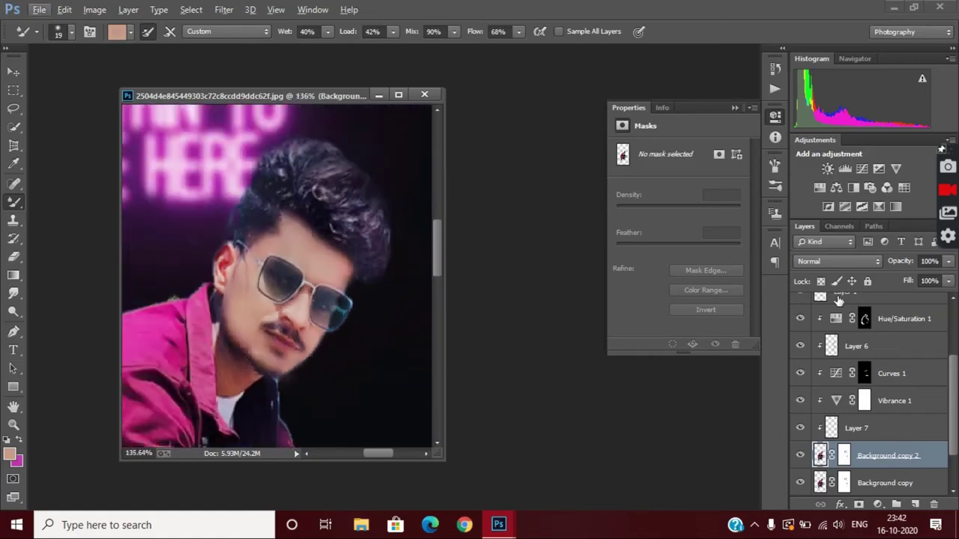
Step: Lower the opacity of the Background copy 2 layer to 55% to soften the skin smoothing
click(948, 260)
mouse_move(932, 278)
mouse_down()
mouse_move(862, 280)
mouse_move(935, 280)
mouse_move(895, 280)
mouse_move(915, 275)
mouse_up()
scroll(439, 313, down, 7)
scroll(328, 289, up, 8)
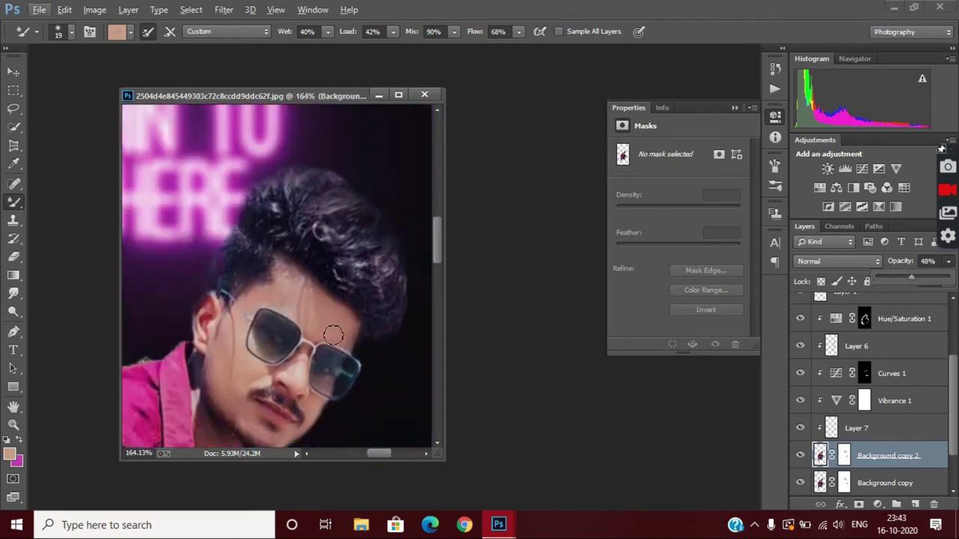
scroll(403, 330, up, 3)
click(310, 305)
scroll(322, 301, down, 3)
click(948, 261)
mouse_move(916, 276)
mouse_down()
mouse_move(944, 279)
mouse_move(907, 286)
mouse_move(917, 288)
mouse_up()
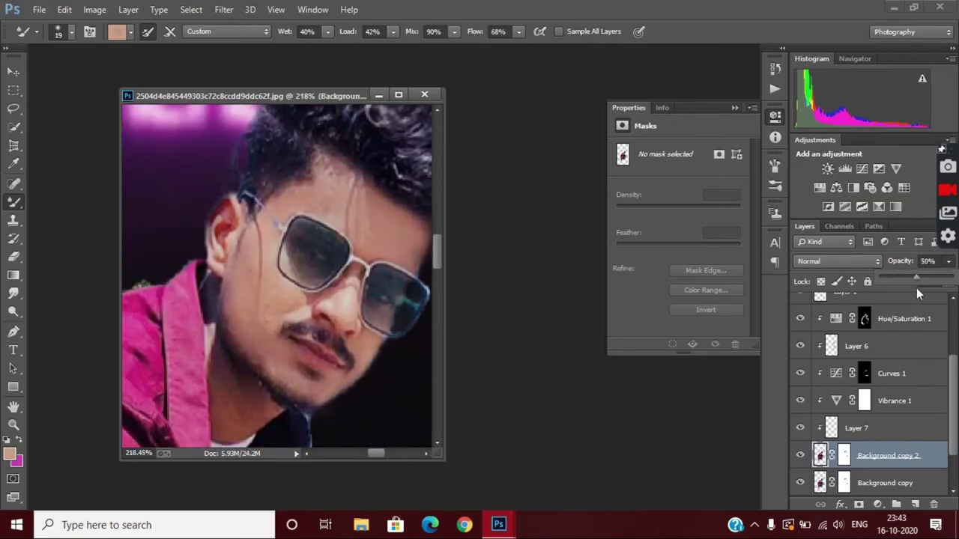
scroll(324, 297, down, 5)
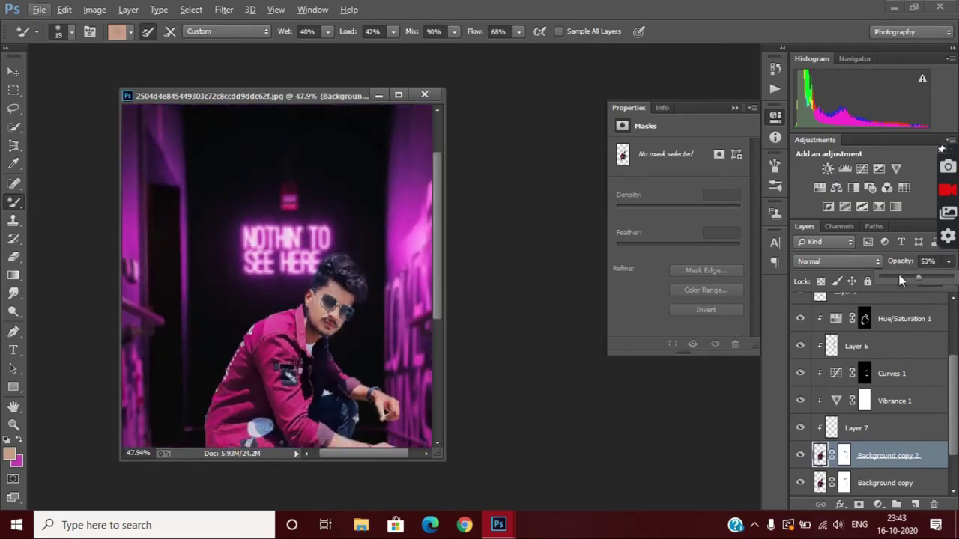
drag(921, 282, 920, 282)
scroll(317, 334, down, 5)
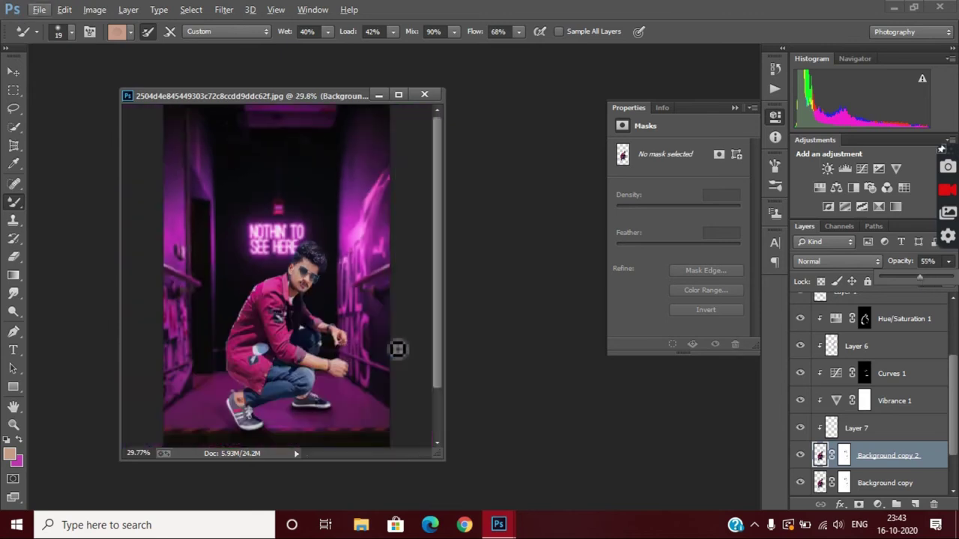
Step: Add a Color Balance adjustment clipped to Background copy with the midtones' Magenta–Green value at -16
click(887, 487)
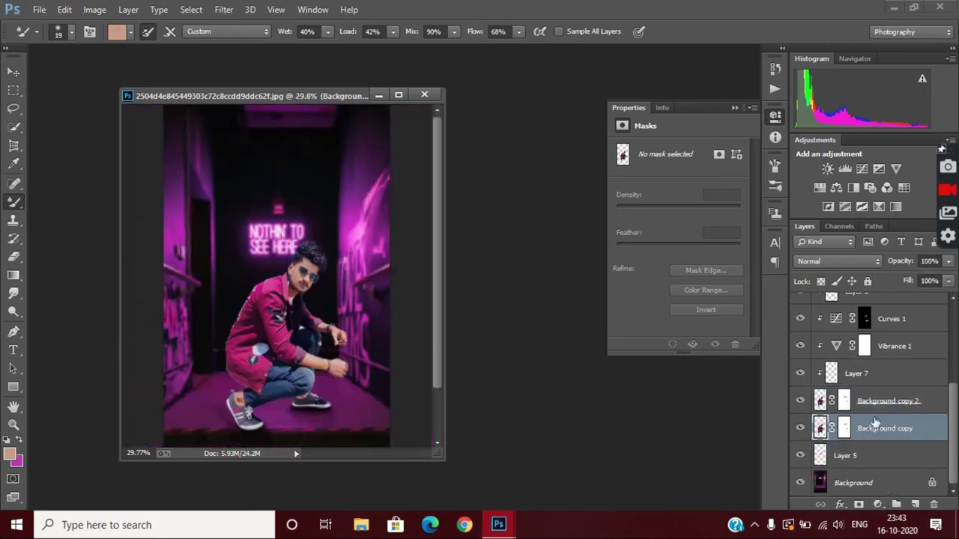
click(875, 404)
click(875, 430)
click(880, 505)
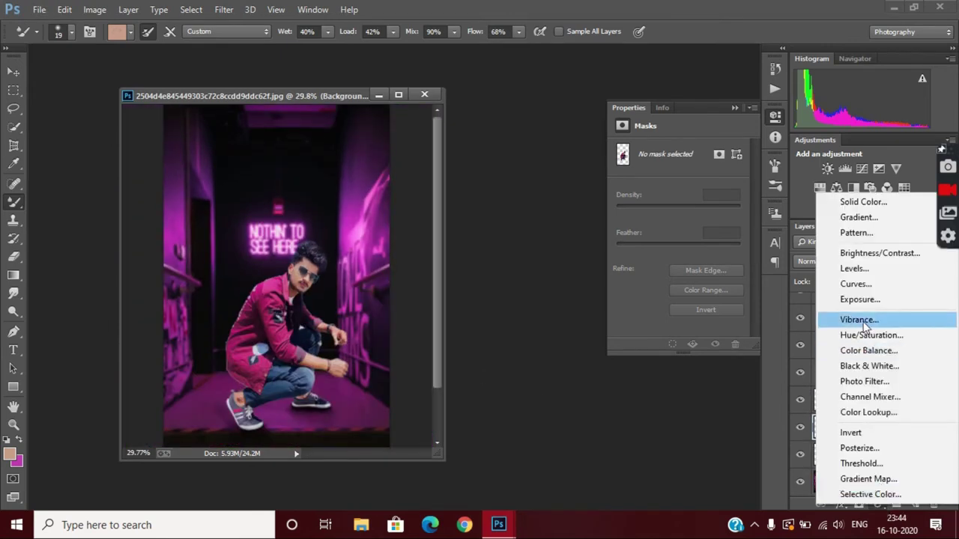
click(867, 350)
drag(658, 209, 642, 211)
click(667, 151)
click(659, 312)
click(652, 345)
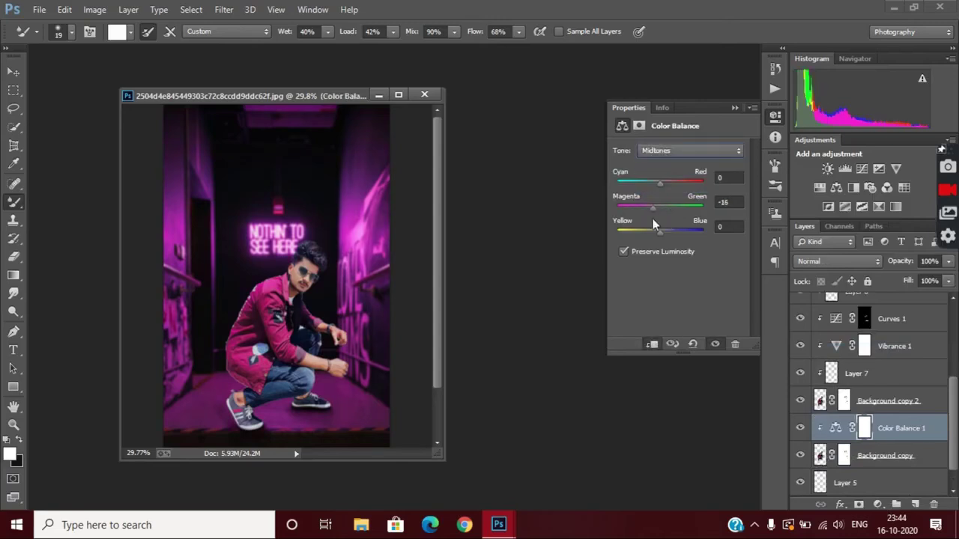
Step: Shift the Color Balance highlights slightly toward magenta and switch the tone range to Shadows
click(666, 153)
click(663, 188)
mouse_move(660, 208)
mouse_down()
mouse_move(643, 208)
mouse_move(655, 208)
mouse_up()
click(676, 151)
click(667, 163)
Step: Merge all visible layers into a single Background layer
scroll(894, 467, down, 1)
right_click(892, 482)
click(832, 427)
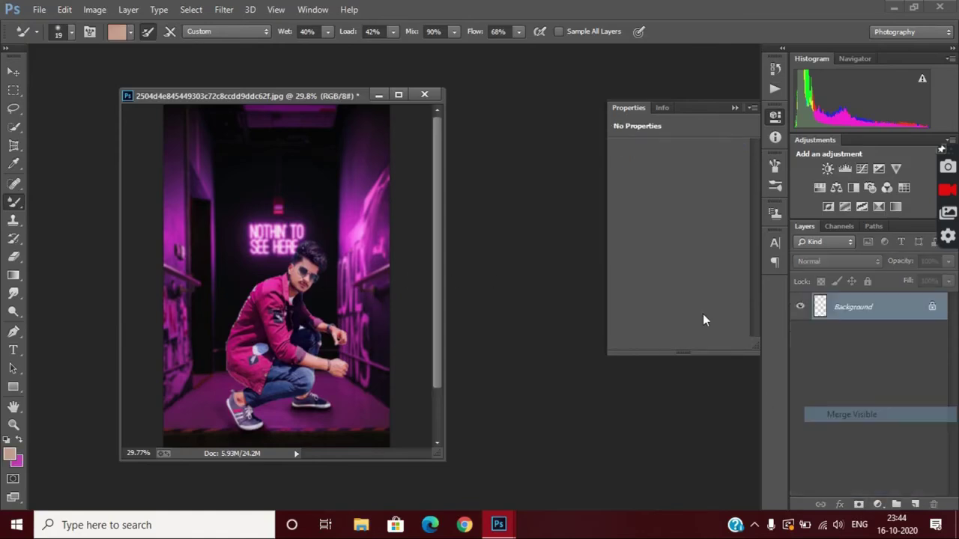
Step: Grade the merged image in Camera Raw with Exposure +0.60, Contrast +12, Highlights -1, Shadows +61, Whites -48, Blacks -23 and slightly raised Clarity
click(223, 9)
click(269, 91)
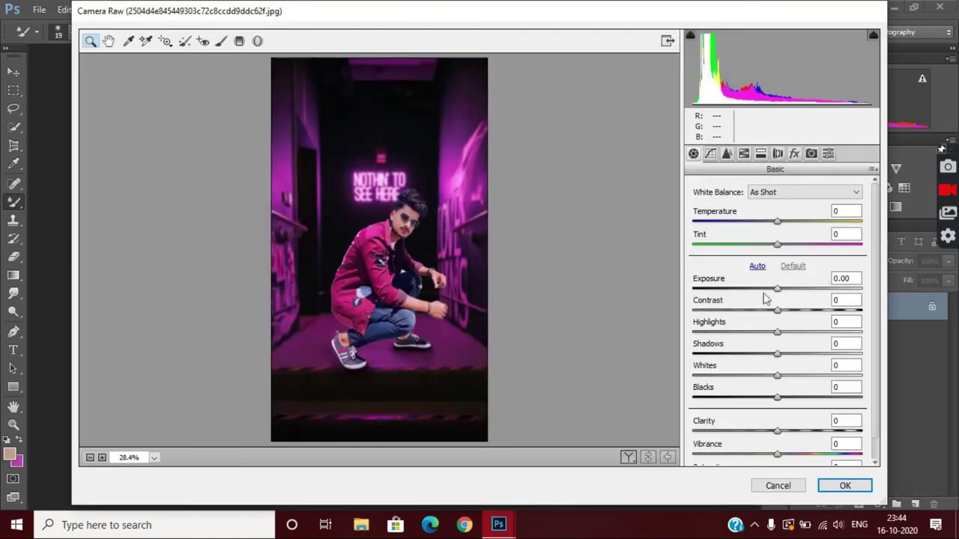
drag(777, 290, 834, 380)
drag(779, 397, 760, 412)
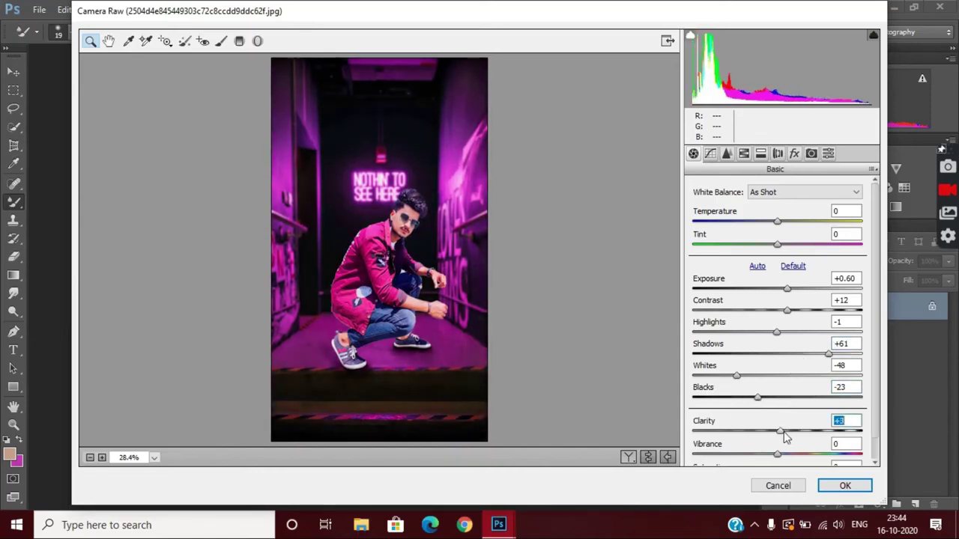
Step: Set the sharpening amount to 19 and the HSL luminance to Oranges +10 and Reds -2 in Camera Raw
click(726, 154)
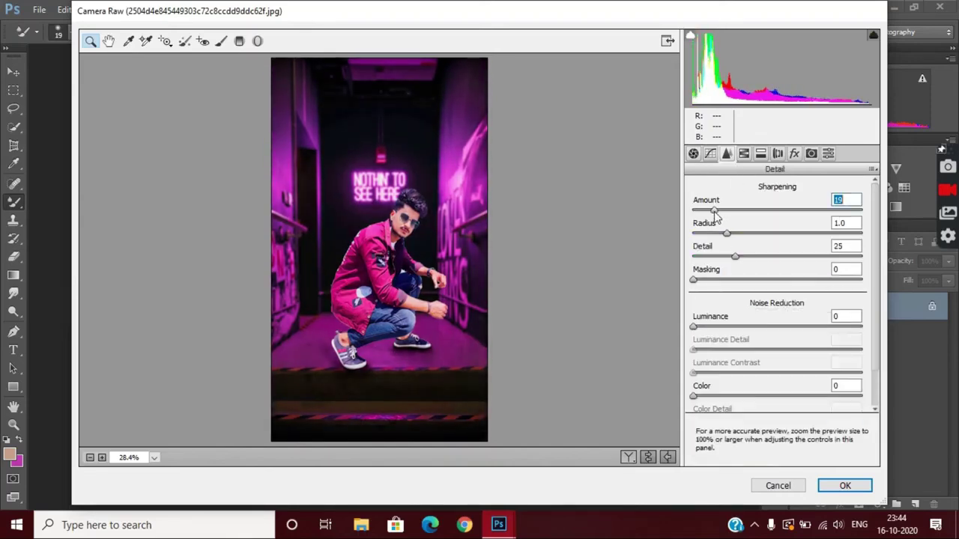
click(745, 153)
click(777, 208)
drag(783, 277, 799, 299)
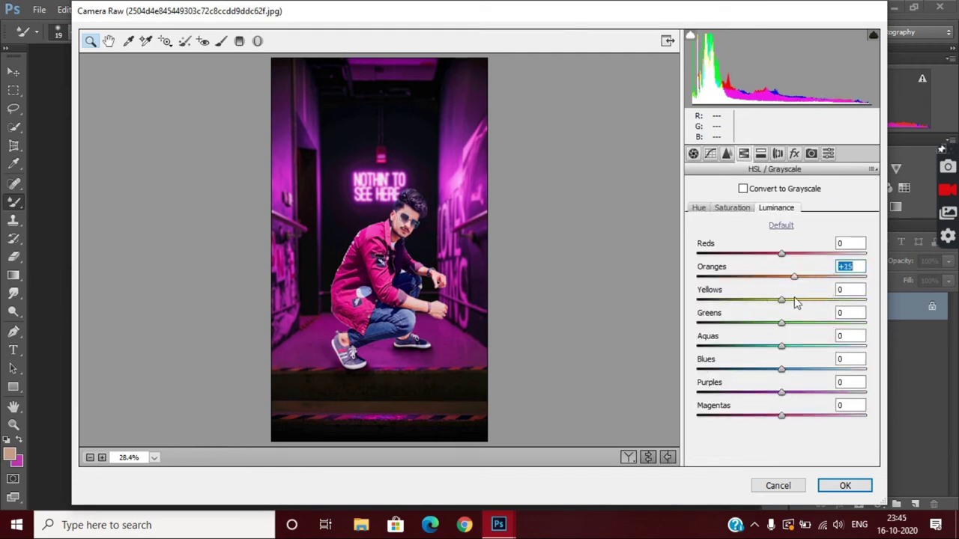
mouse_move(780, 253)
mouse_down()
mouse_move(820, 257)
mouse_move(790, 262)
mouse_up()
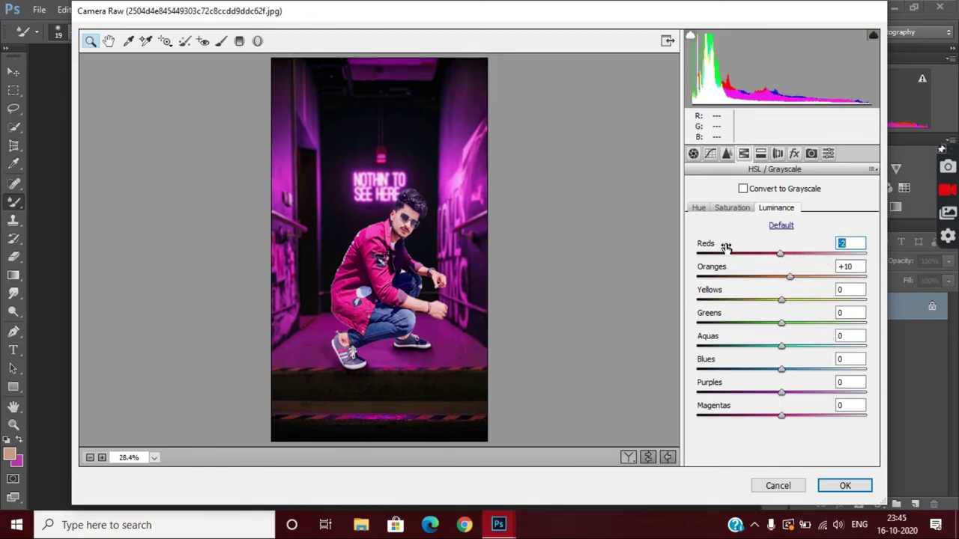
Step: Add a Highlight Priority post-crop vignette with Amount -25 and a reduced Midpoint, and apply the Camera Raw grade
click(795, 155)
drag(778, 341, 771, 363)
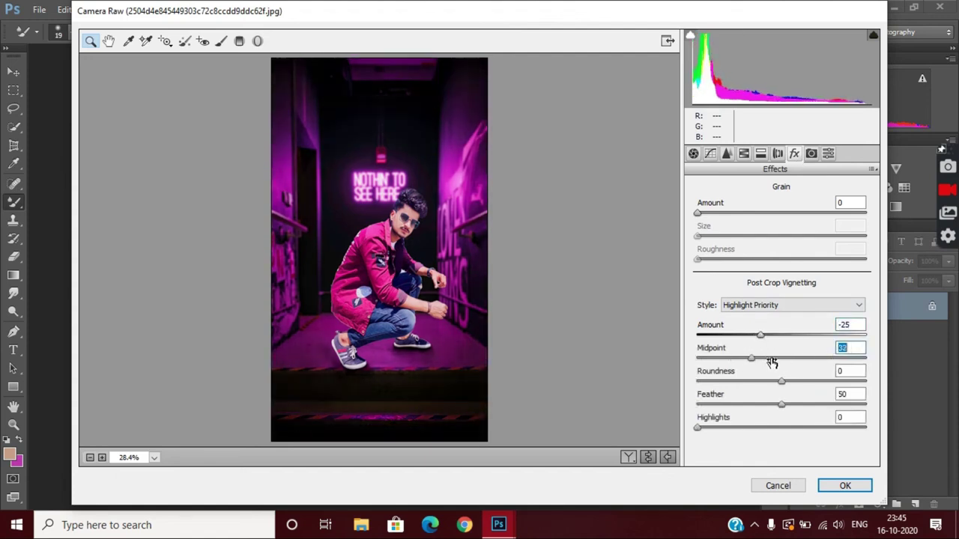
click(846, 486)
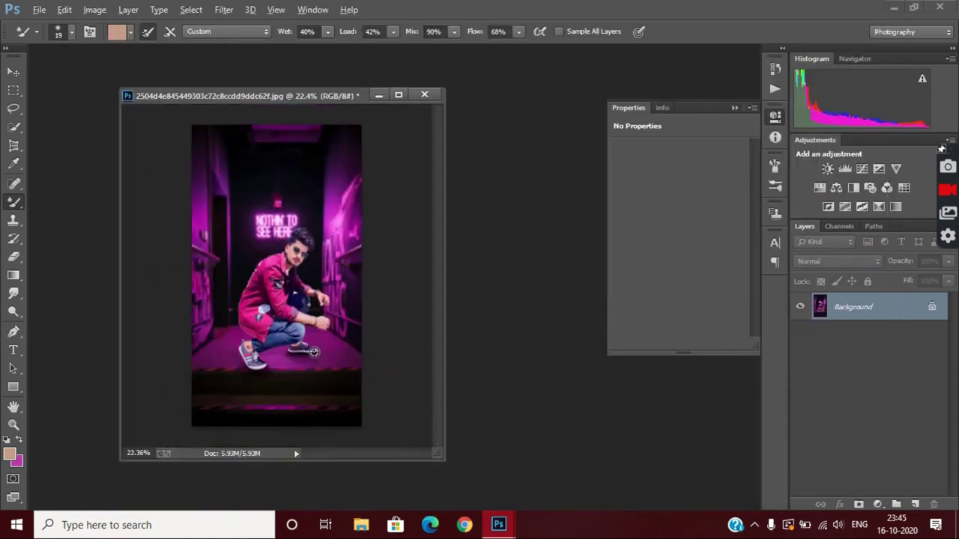
Step: Duplicate the graded Background onto a new layer
scroll(291, 355, up, 2)
alt+click(292, 357)
key(ctrl+j)
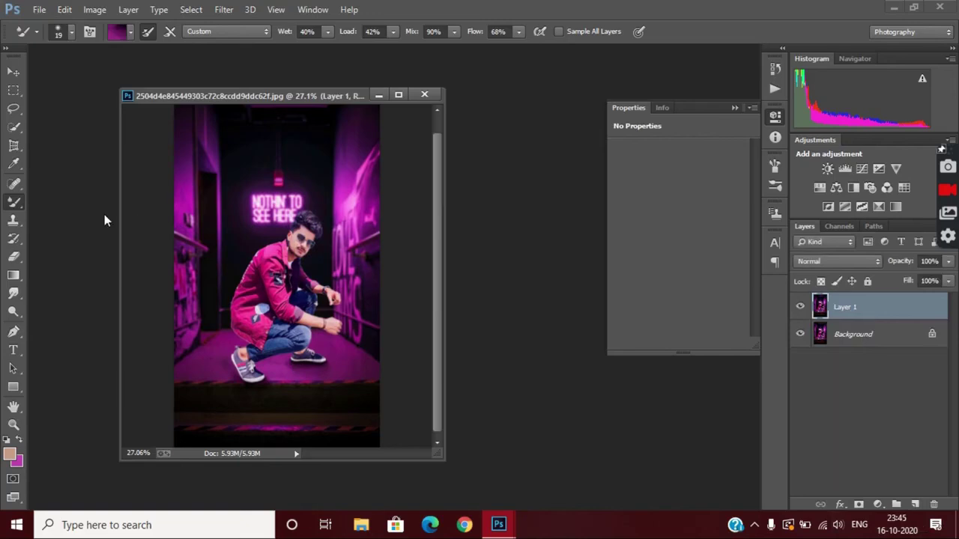
Step: Paint magenta over the man from head to shoes on Layer 1 with a 125 px brush at 45% opacity
right_click(15, 204)
click(45, 200)
click(19, 440)
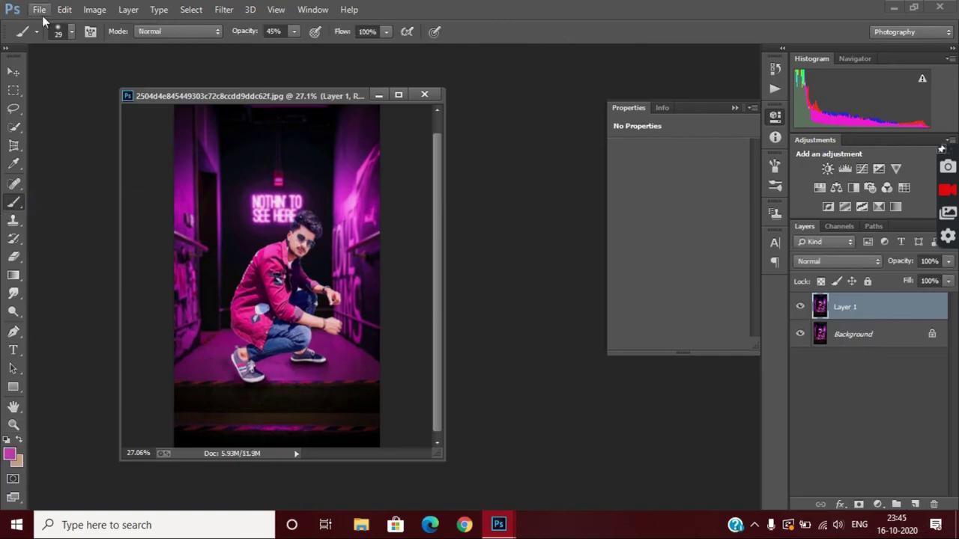
click(71, 32)
drag(94, 76, 109, 78)
key(Return)
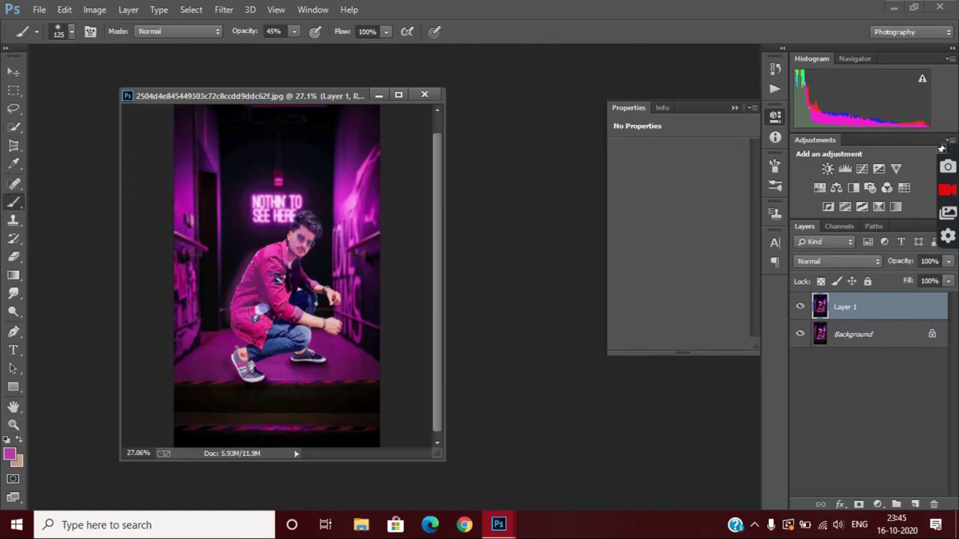
mouse_move(306, 226)
mouse_down()
mouse_move(254, 333)
mouse_move(298, 333)
mouse_move(242, 353)
mouse_move(252, 384)
mouse_up()
mouse_move(318, 358)
mouse_down()
mouse_move(332, 298)
mouse_move(295, 253)
mouse_move(292, 265)
mouse_up()
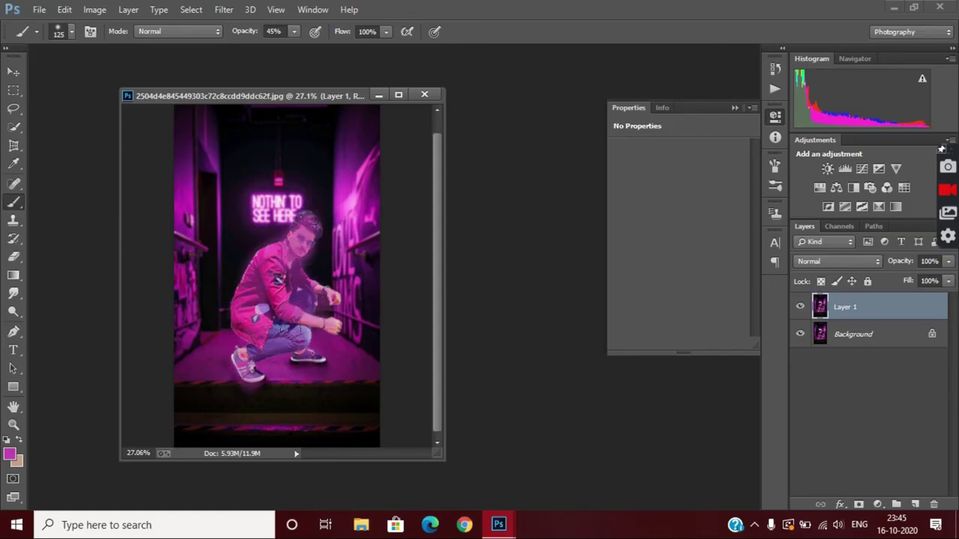
Step: Lower the opacity of the magenta-painted Layer 1 to 21%
scroll(245, 385, up, 3)
key(e)
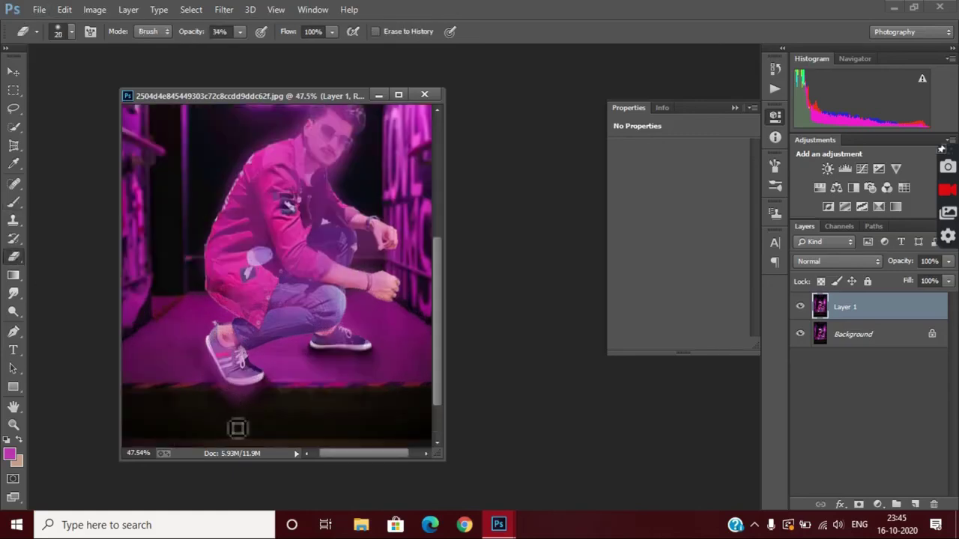
drag(948, 262, 891, 282)
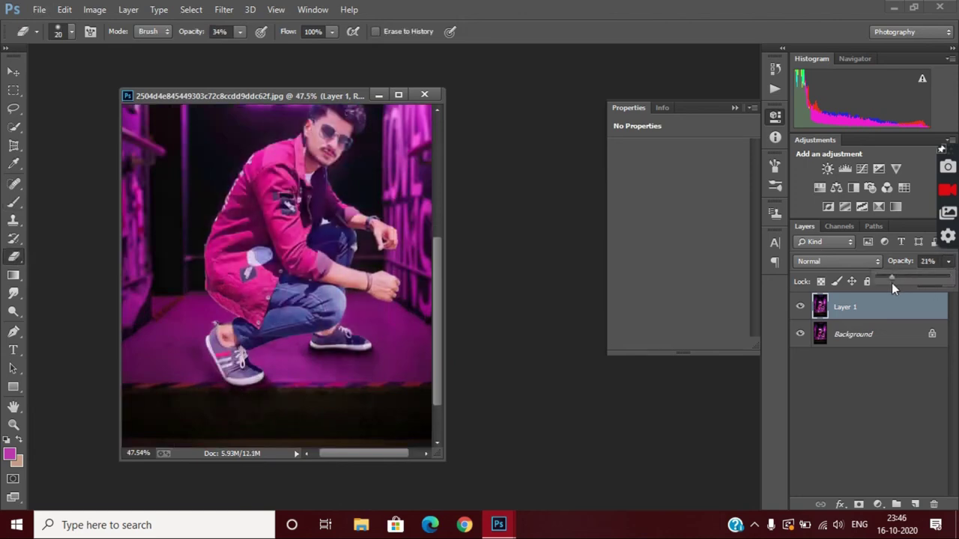
scroll(388, 257, down, 5)
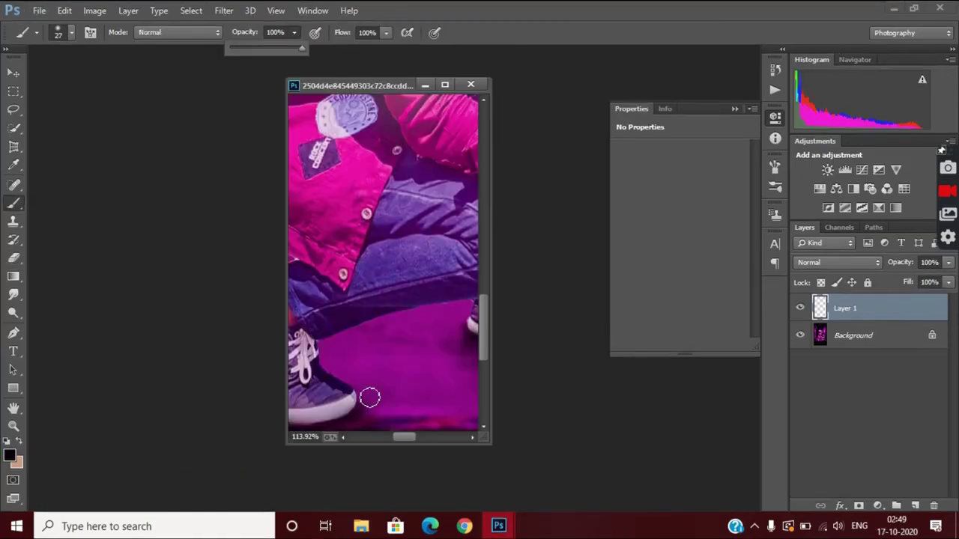
Step: Paint a black floor shadow beneath the man's legs and shoes on Layer 1, using 30% brush opacity and an 82 px brush
mouse_move(368, 396)
mouse_down()
mouse_move(346, 339)
mouse_move(457, 310)
mouse_move(323, 350)
mouse_move(358, 343)
mouse_move(335, 373)
mouse_up()
click(293, 33)
click(245, 52)
mouse_move(391, 401)
mouse_down()
mouse_move(366, 395)
mouse_move(350, 341)
mouse_move(393, 344)
mouse_move(353, 330)
mouse_move(393, 340)
mouse_up()
click(71, 32)
click(106, 81)
scroll(413, 342, down, 6)
scroll(442, 342, up, 5)
drag(308, 306, 337, 320)
scroll(394, 363, down, 3)
drag(377, 355, 408, 366)
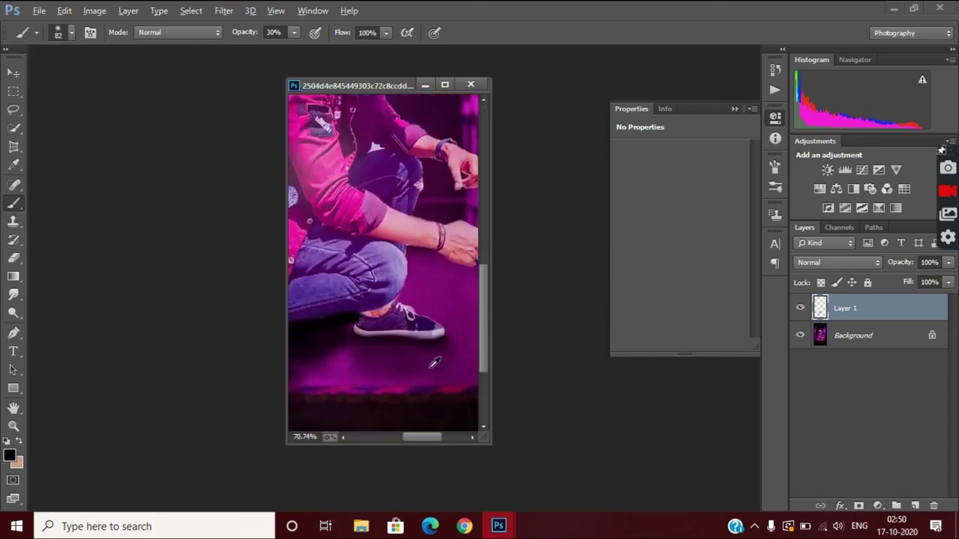
Step: Extend the black shadow over the floor around the far shoe with a 34 px brush
scroll(434, 363, down, 1)
click(71, 32)
click(89, 81)
drag(427, 438, 436, 437)
mouse_move(389, 363)
mouse_down()
mouse_move(445, 361)
mouse_move(384, 363)
mouse_up()
scroll(445, 375, down, 5)
scroll(434, 381, up, 4)
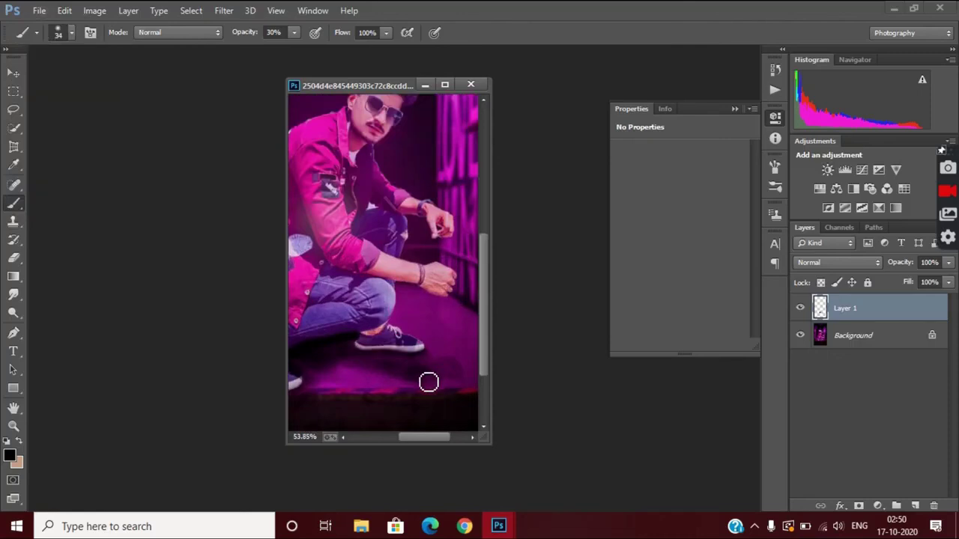
Step: Soften the painted floor shadow on Layer 1 with a blur filter
scroll(453, 387, up, 1)
scroll(441, 373, down, 2)
scroll(417, 396, up, 2)
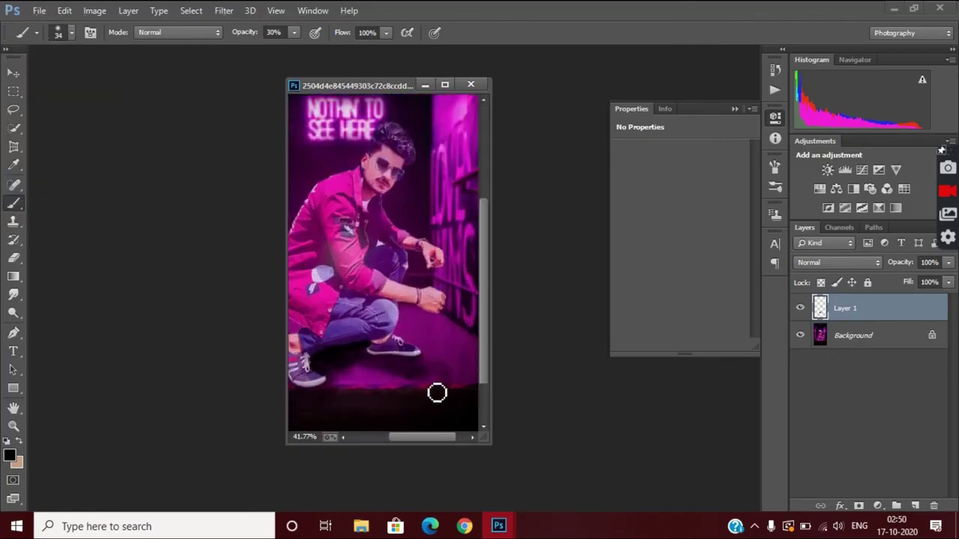
scroll(436, 392, down, 2)
scroll(435, 377, up, 1)
click(224, 10)
click(248, 25)
drag(691, 339, 660, 337)
click(804, 152)
key(b)
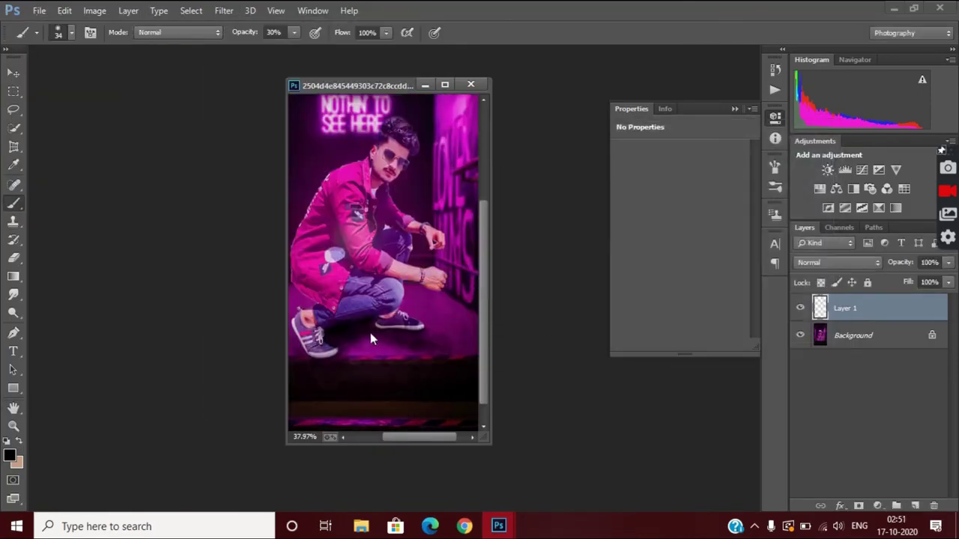
Step: Reduce the opacity of the shadow on Layer 1 to about 47%
scroll(370, 333, up, 2)
scroll(375, 300, down, 3)
click(948, 282)
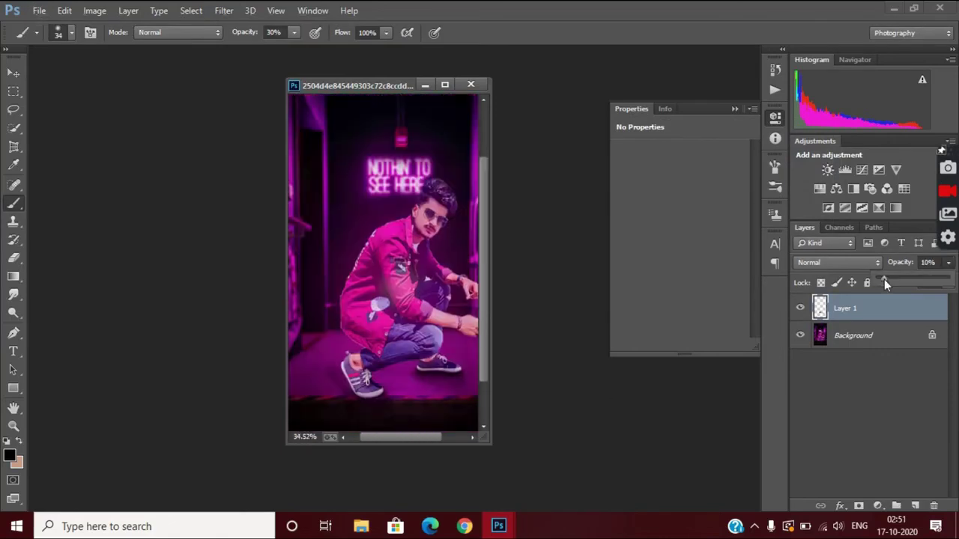
scroll(719, 340, down, 3)
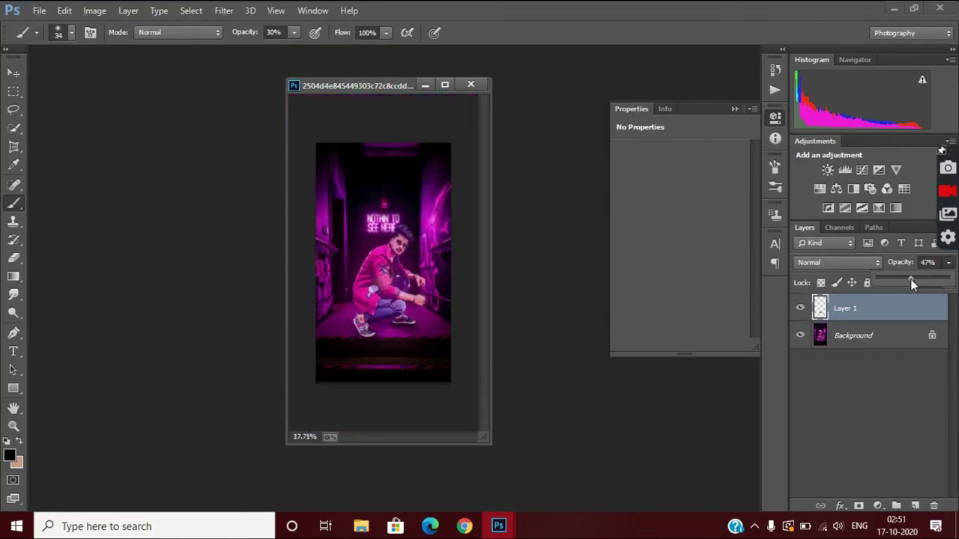
drag(922, 283, 908, 279)
Step: Create a new layer and paint a black contact shadow under the thigh up to the far shoe at 100% brush opacity
click(915, 507)
scroll(381, 338, up, 9)
click(293, 32)
drag(295, 49, 346, 50)
drag(300, 351, 370, 319)
scroll(406, 328, down, 4)
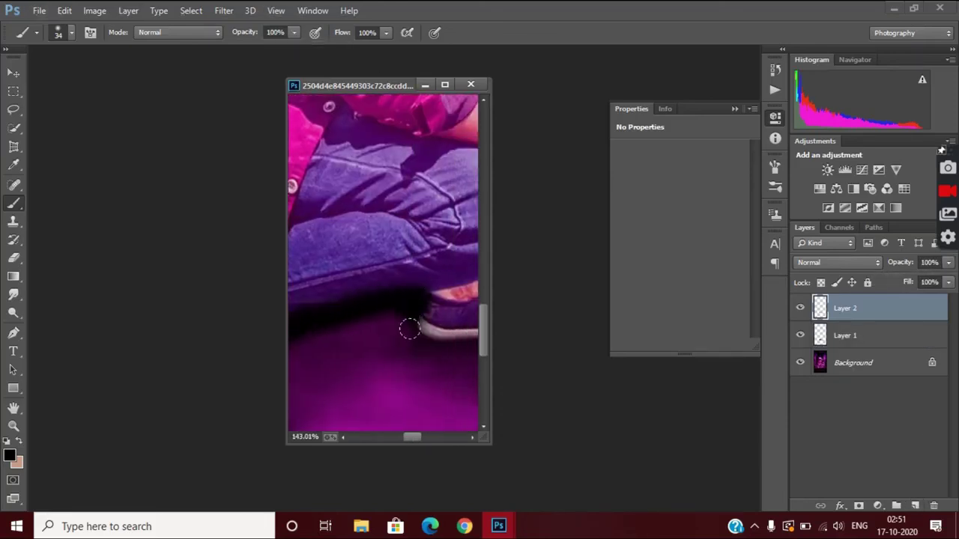
Step: Blur the contact shadow on Layer 2 and lower the layer's opacity to 68%
click(222, 11)
click(446, 278)
drag(667, 338, 699, 334)
click(804, 152)
click(948, 263)
mouse_move(952, 280)
mouse_down()
mouse_move(910, 284)
mouse_move(933, 283)
mouse_up()
scroll(910, 289, up, 1)
scroll(390, 350, down, 6)
scroll(390, 350, up, 4)
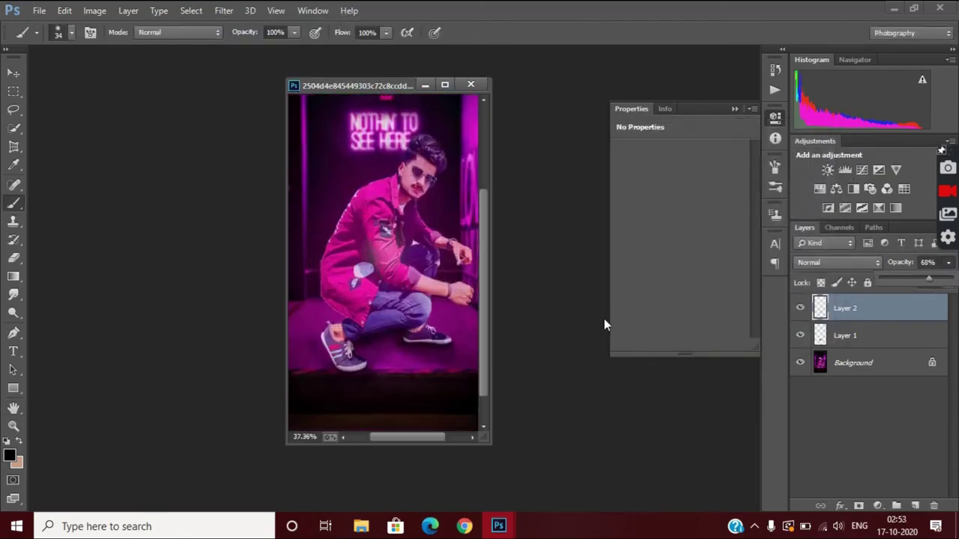
scroll(605, 324, down, 3)
scroll(485, 372, up, 4)
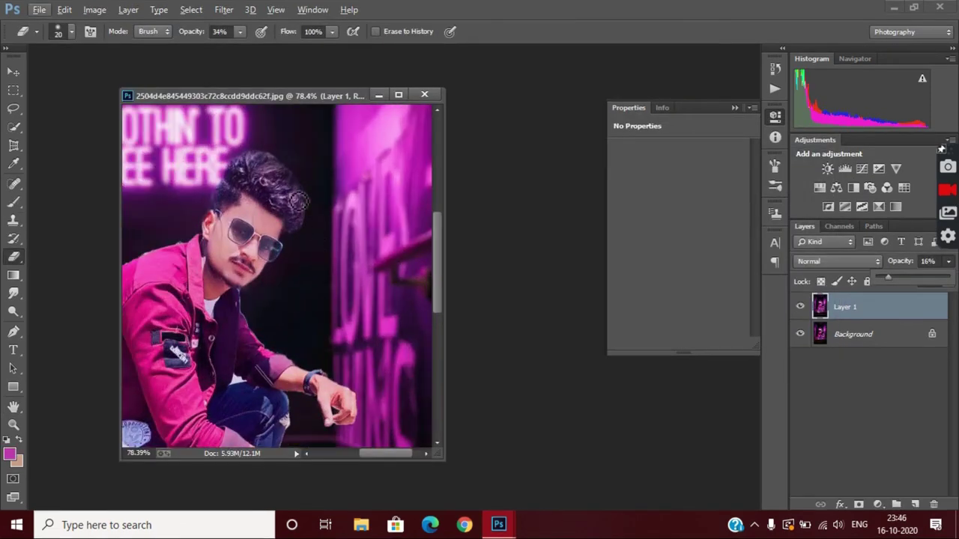
scroll(298, 200, up, 3)
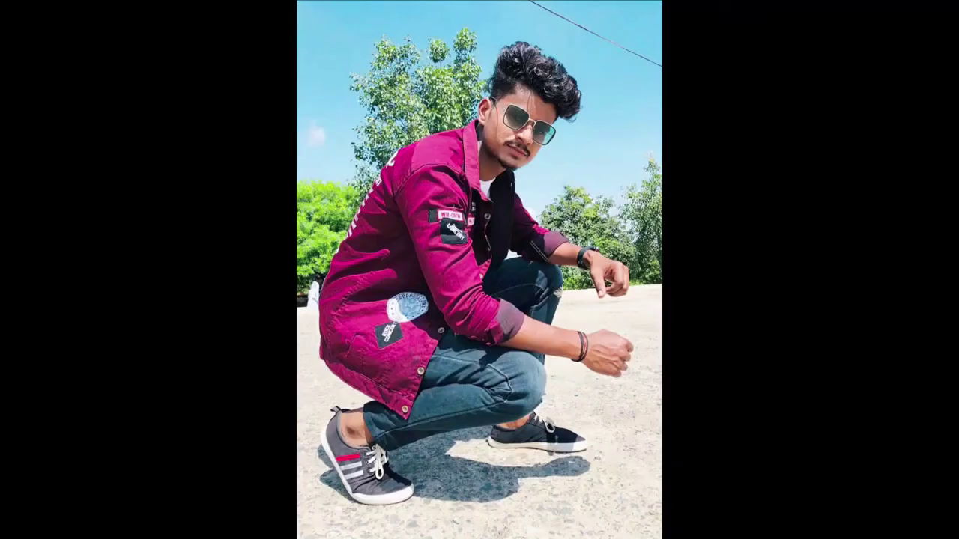